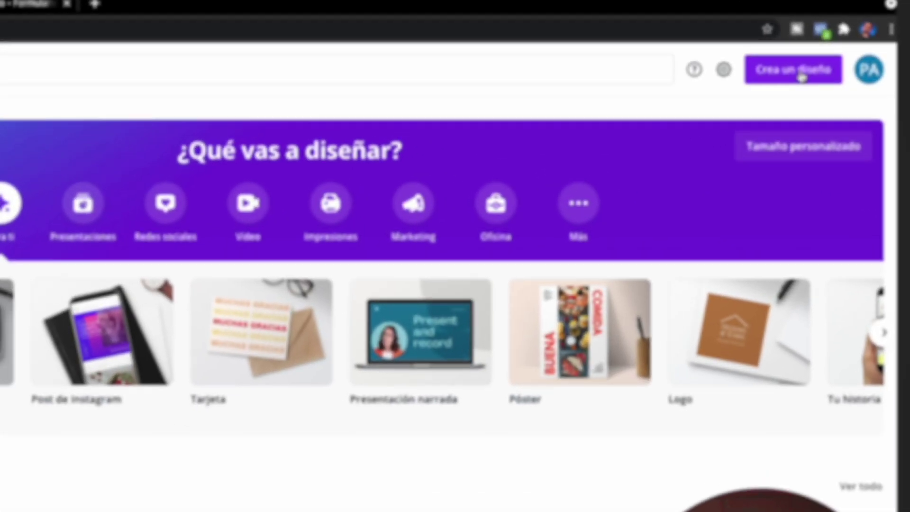
# Create a new custom-size design of 1800 x 1426 px
pyautogui.click(803, 75)
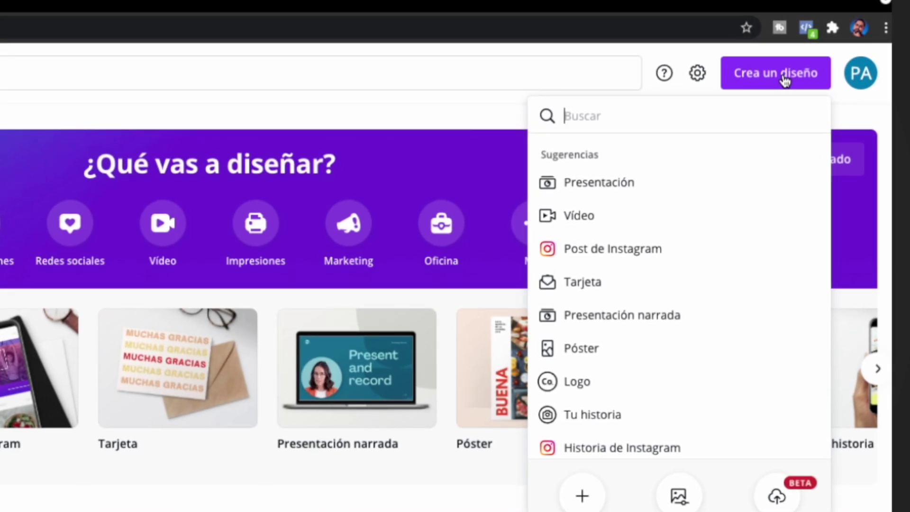
pyautogui.click(579, 498)
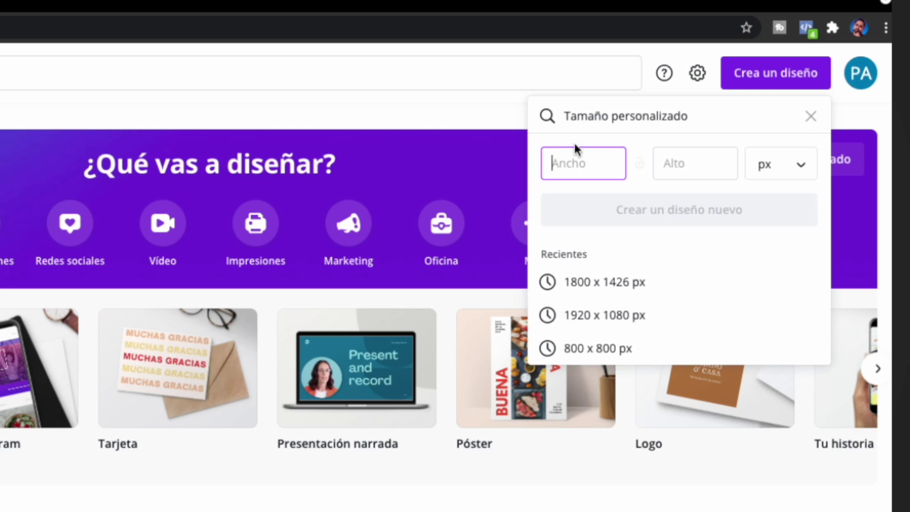
pyautogui.write('1800')
pyautogui.press('Tab')
pyautogui.write('1426')
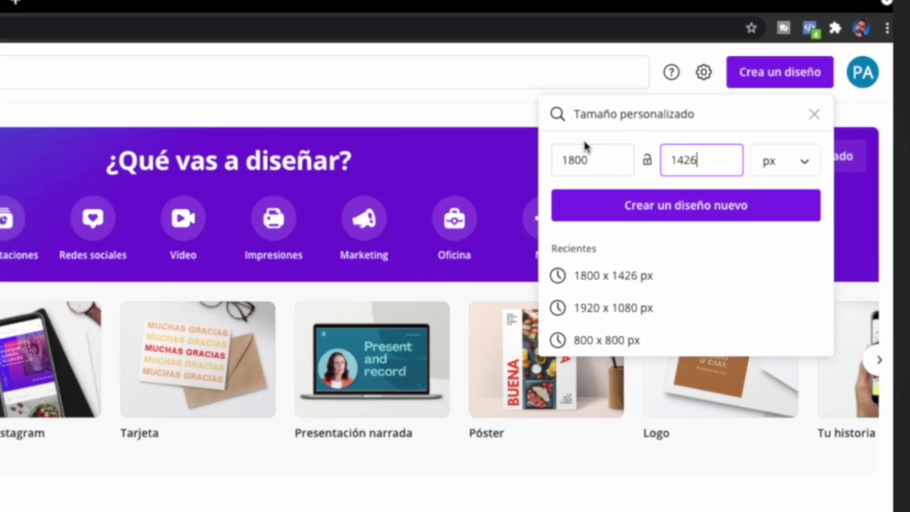
pyautogui.click(626, 206)
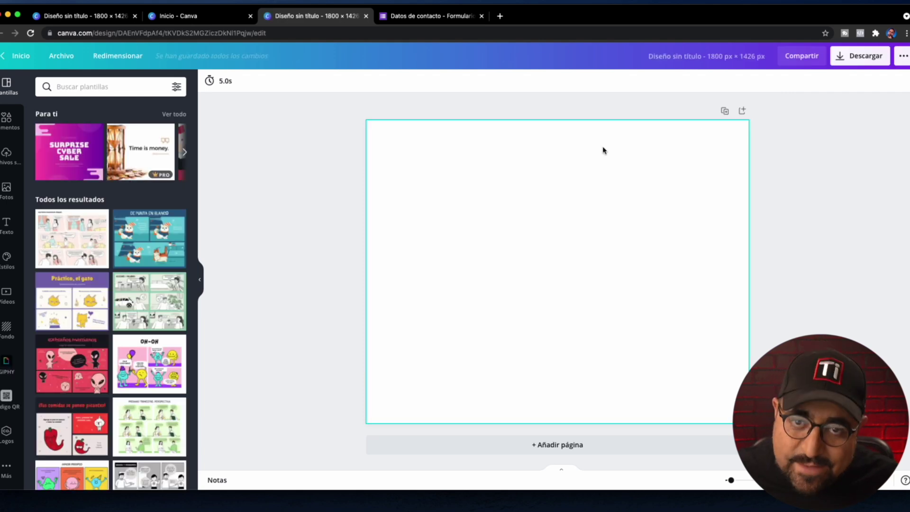
# Upload Tarjeta-vuelta.png and Tarjeta-frente.png from the device's "Plantilla tarjeta de conexión Tecnoiglesia" folder in Descargas
pyautogui.click(7, 119)
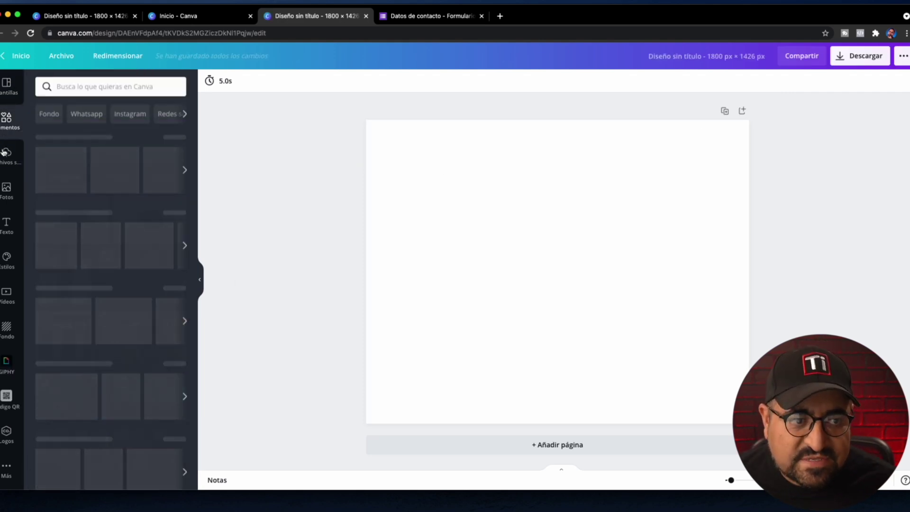
pyautogui.click(6, 151)
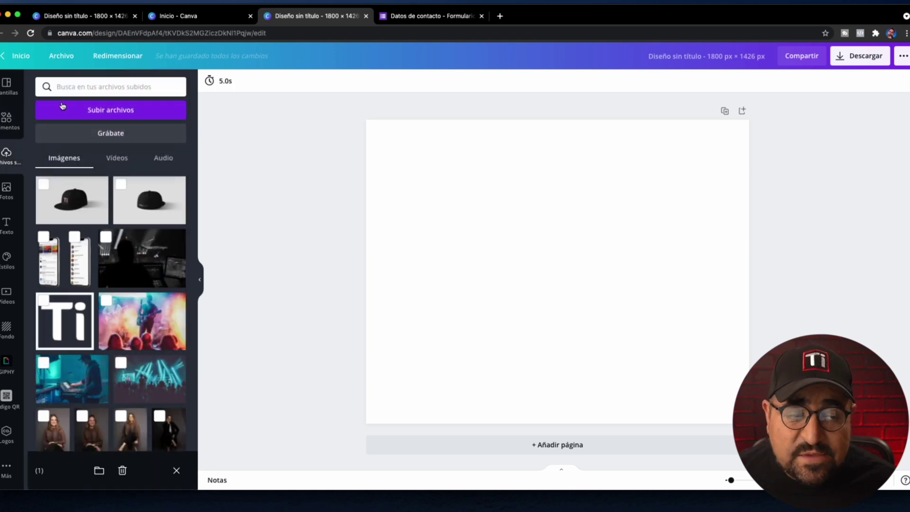
pyautogui.click(108, 113)
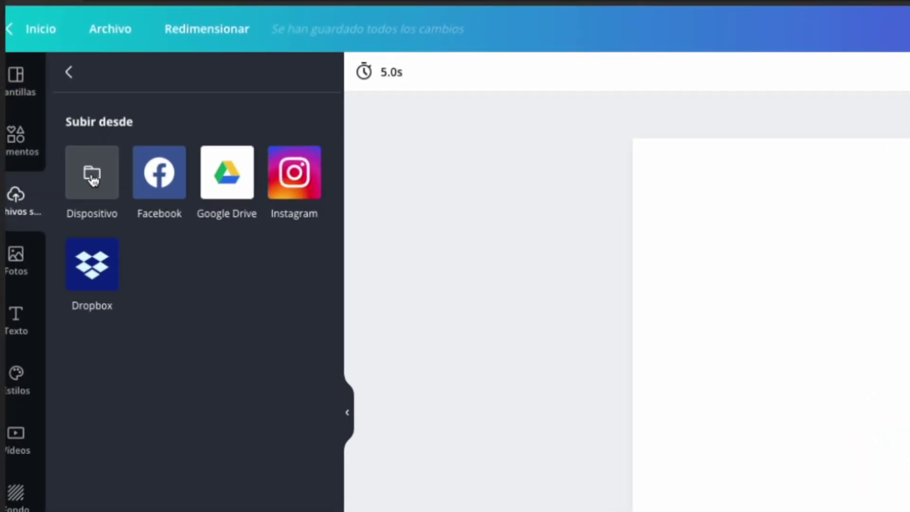
pyautogui.click(93, 179)
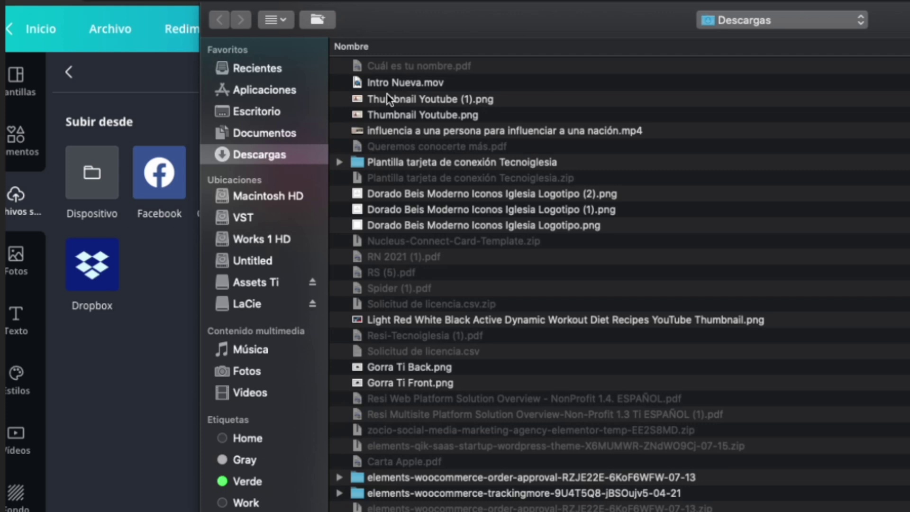
pyautogui.click(406, 162)
pyautogui.click(406, 163)
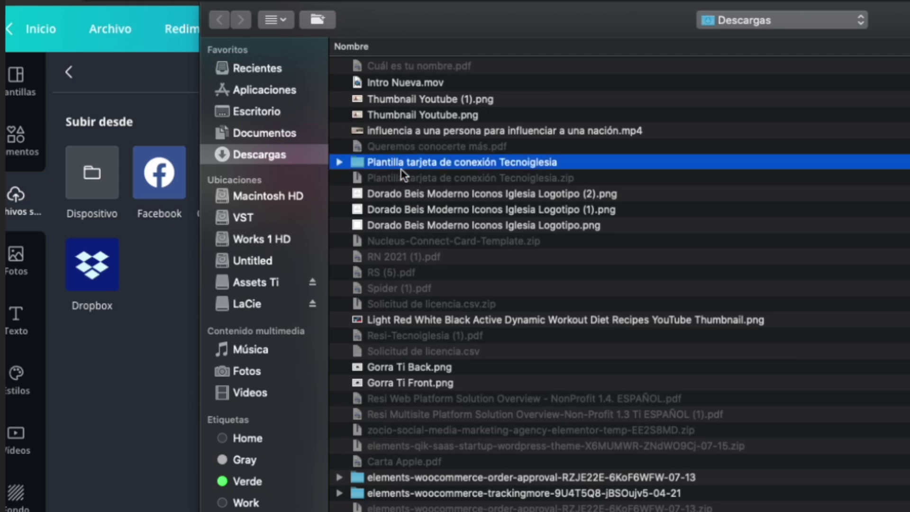
pyautogui.doubleClick(404, 163)
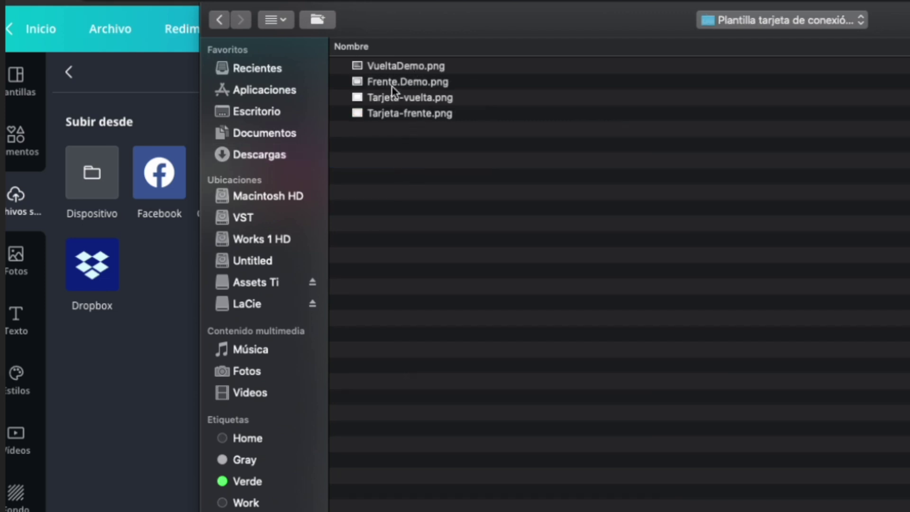
pyautogui.click(379, 98)
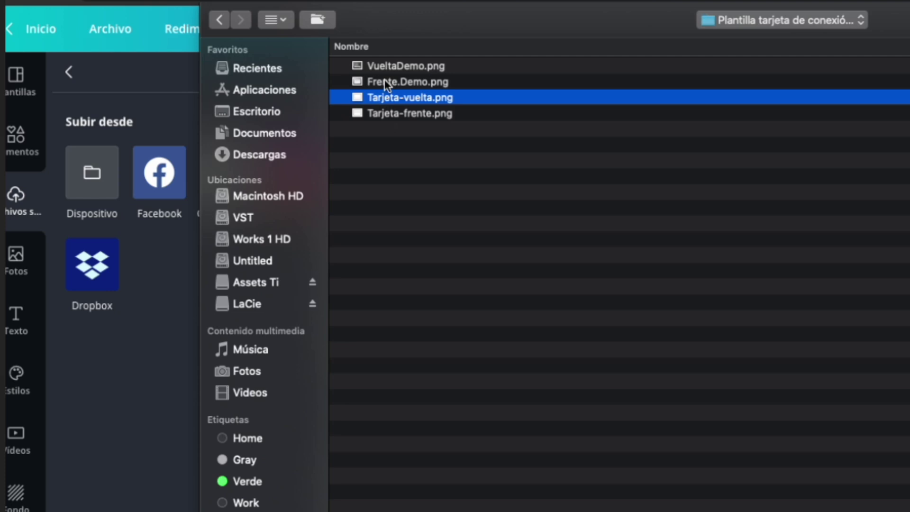
pyautogui.click(390, 114)
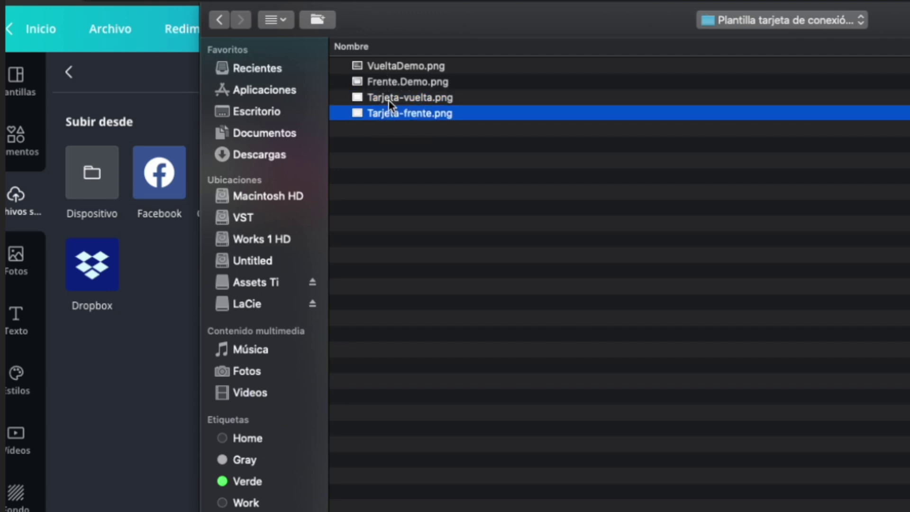
pyautogui.keyDown('shift'); pyautogui.click(388, 98); pyautogui.keyUp('shift')
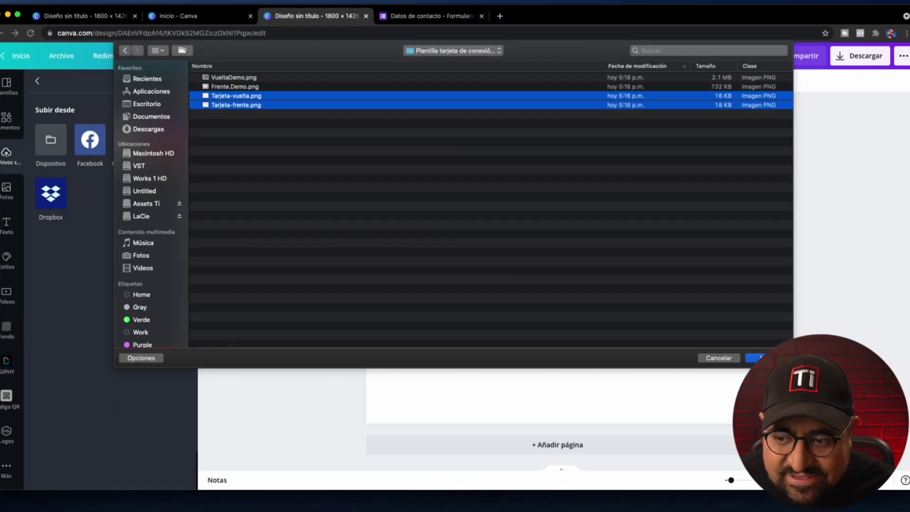
pyautogui.press('Return')
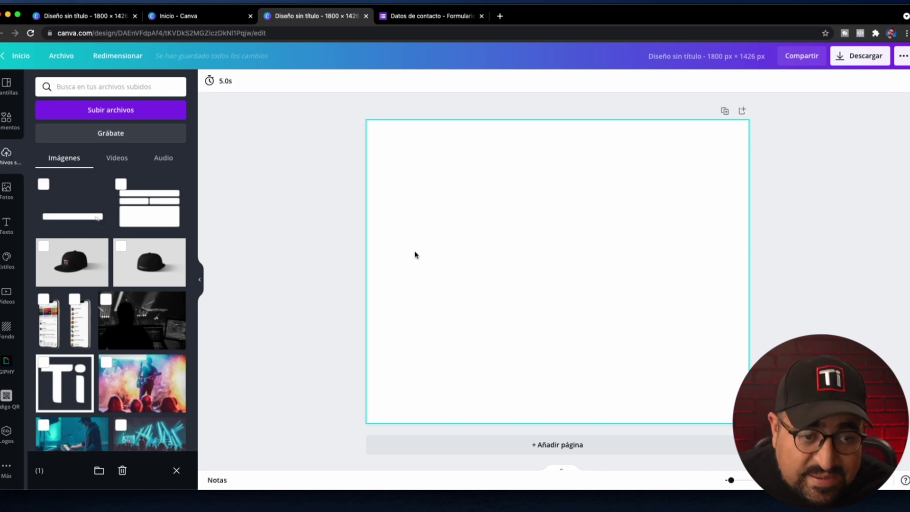
# Apply the recently used dark blue gradient as the page background and recolour its blue to a more saturated shade
pyautogui.click(5, 330)
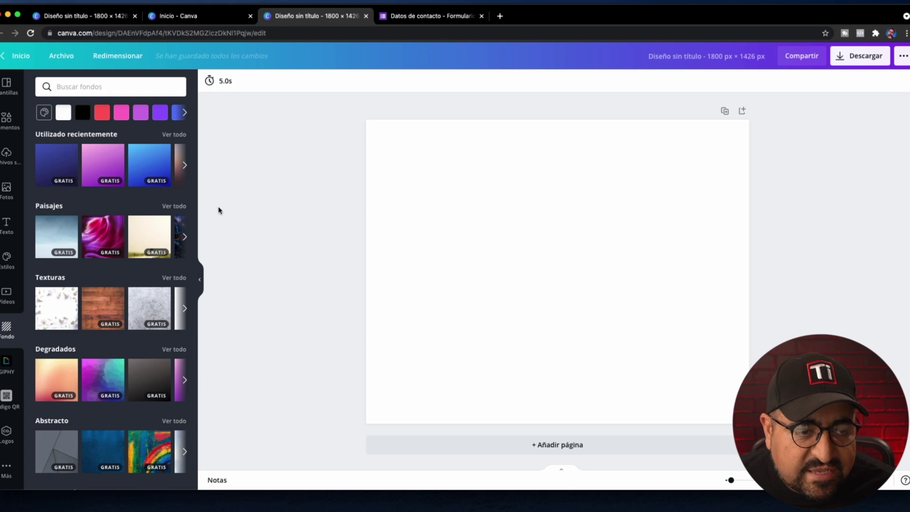
pyautogui.click(65, 170)
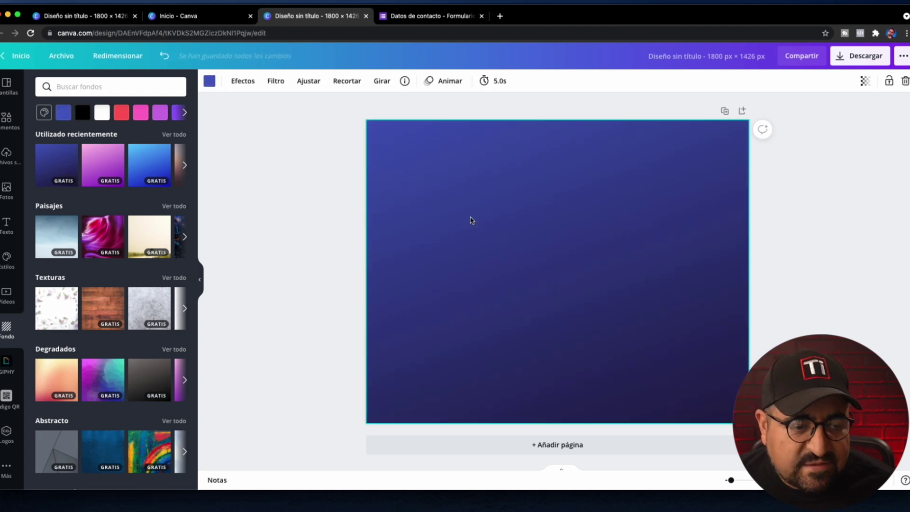
pyautogui.click(205, 83)
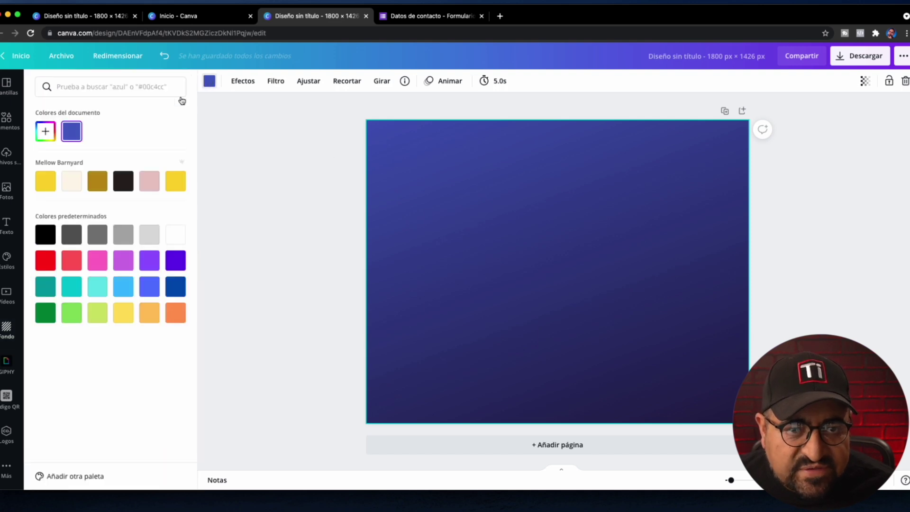
pyautogui.click(45, 135)
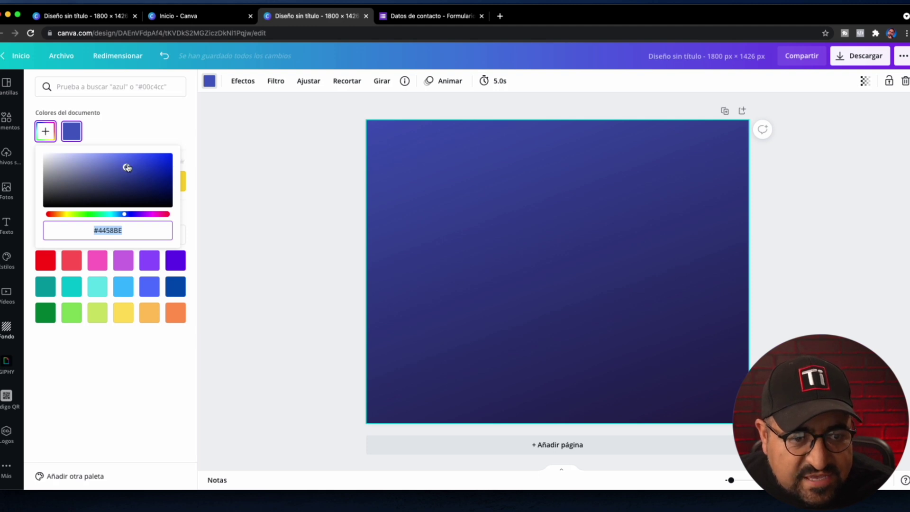
pyautogui.moveTo(130, 215); pyautogui.dragTo(128, 214)
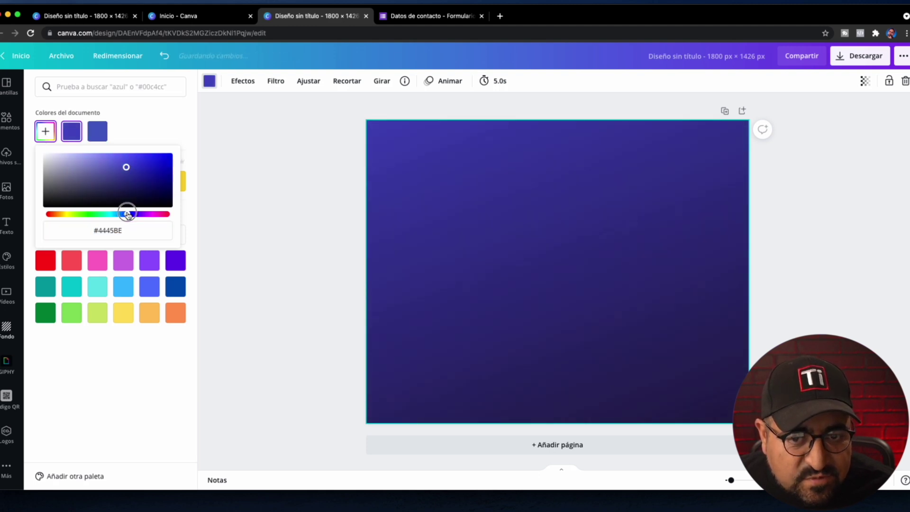
pyautogui.moveTo(126, 167); pyautogui.dragTo(150, 159)
pyautogui.click(20, 144)
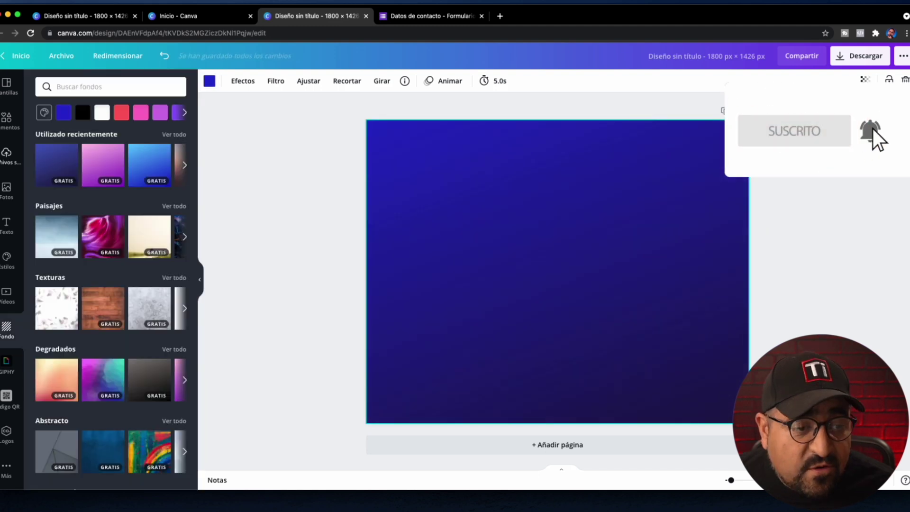
# Place the uploaded card template with four white fields on the page and enlarge it to fill the whole canvas
pyautogui.click(7, 154)
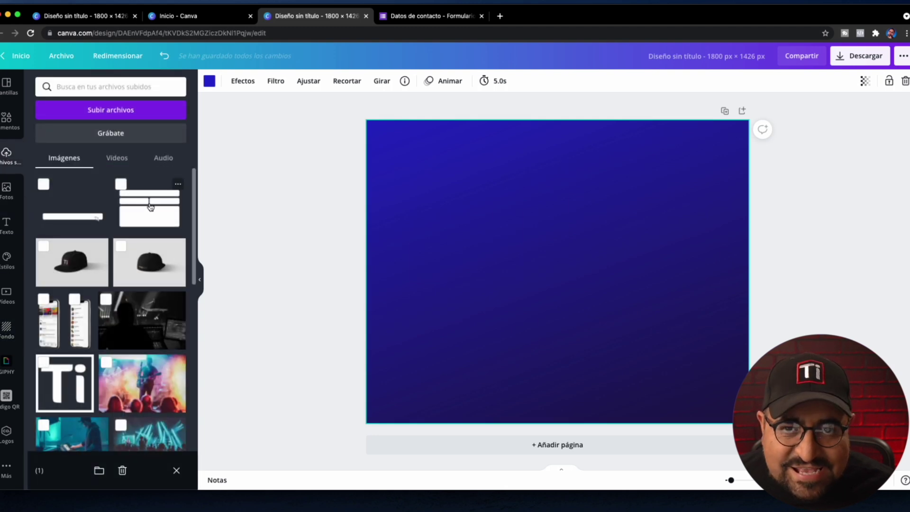
pyautogui.moveTo(150, 207); pyautogui.dragTo(466, 207)
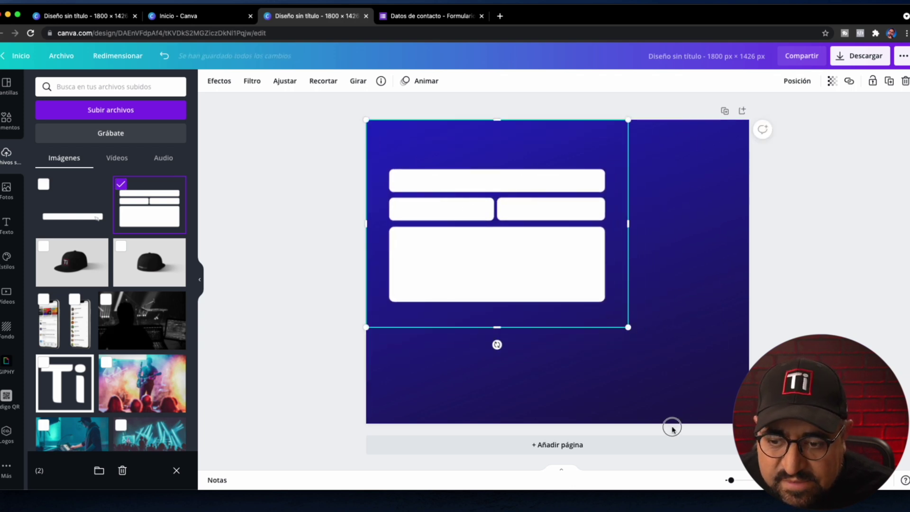
pyautogui.moveTo(655, 349); pyautogui.dragTo(762, 437)
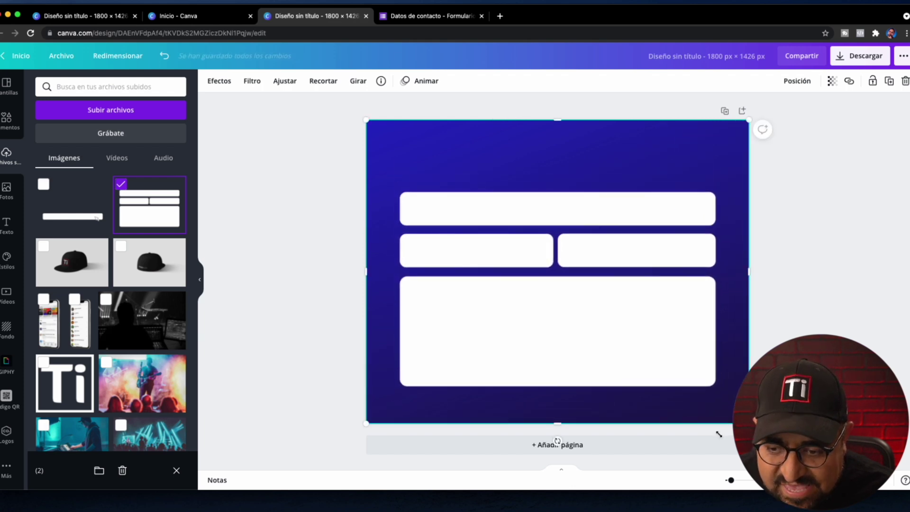
pyautogui.click(329, 198)
pyautogui.press('super+z')
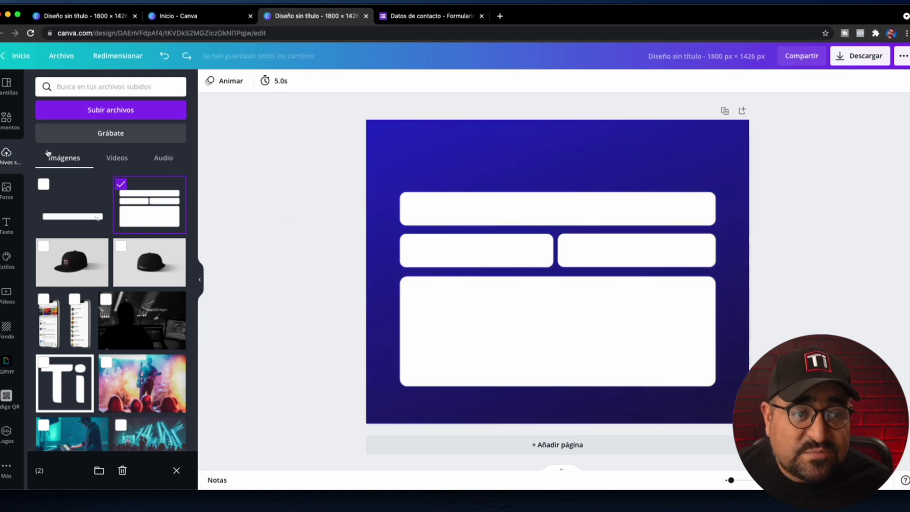
# Add a subtitle reading "¿Cuál es tu nombre?" and place it inside the uppermost white field
pyautogui.click(8, 229)
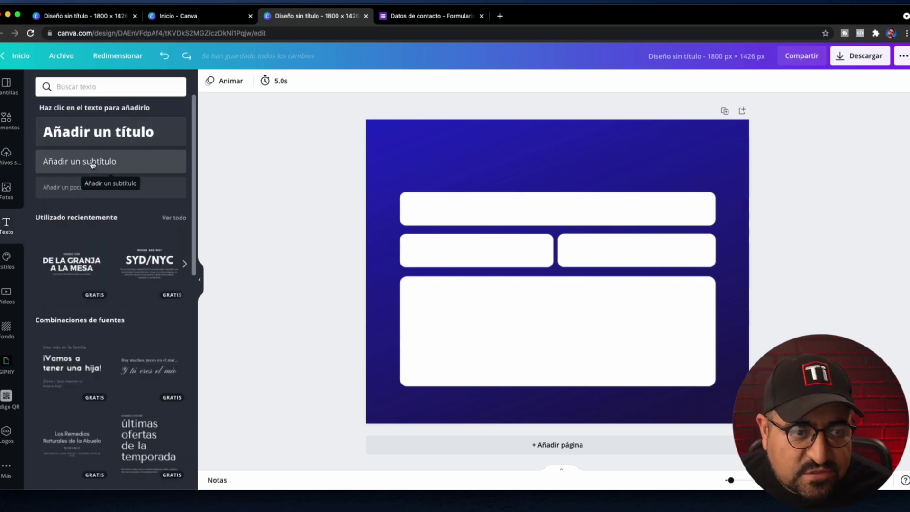
pyautogui.click(93, 162)
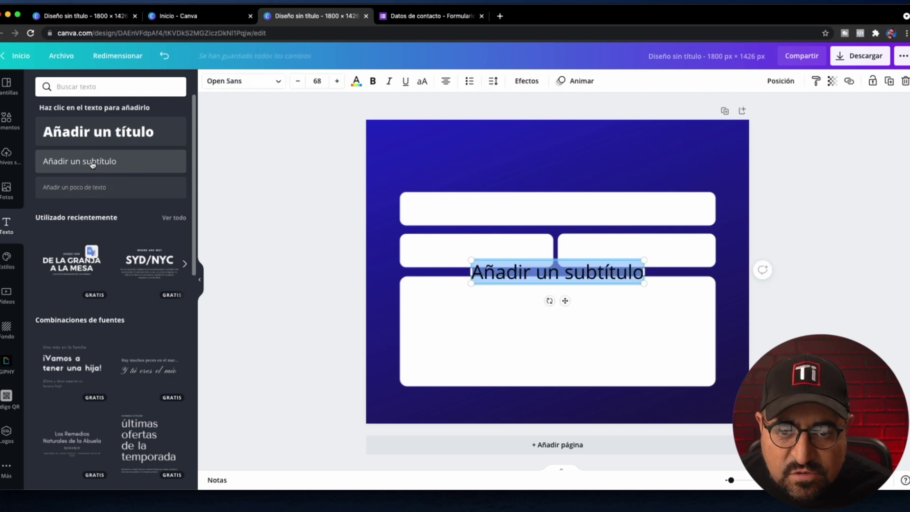
pyautogui.tripleClick(519, 278)
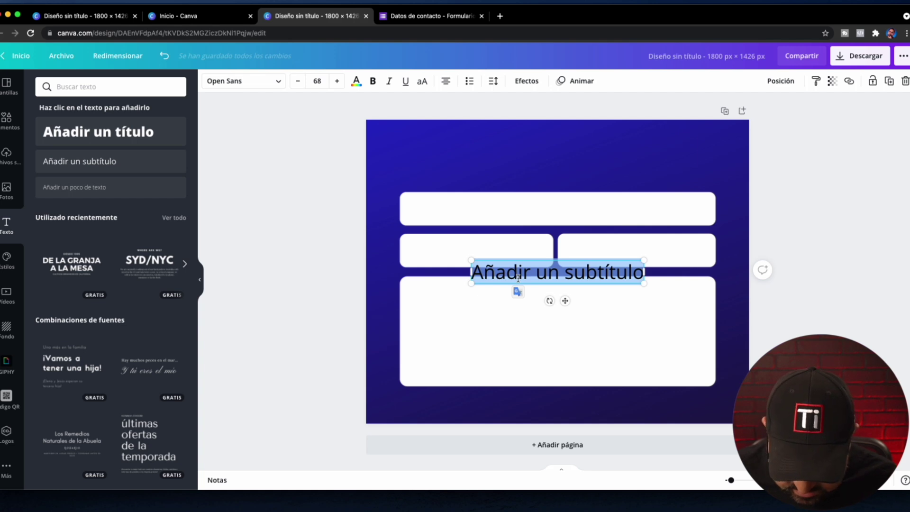
pyautogui.press('BackSpace')
pyautogui.write('¿C')
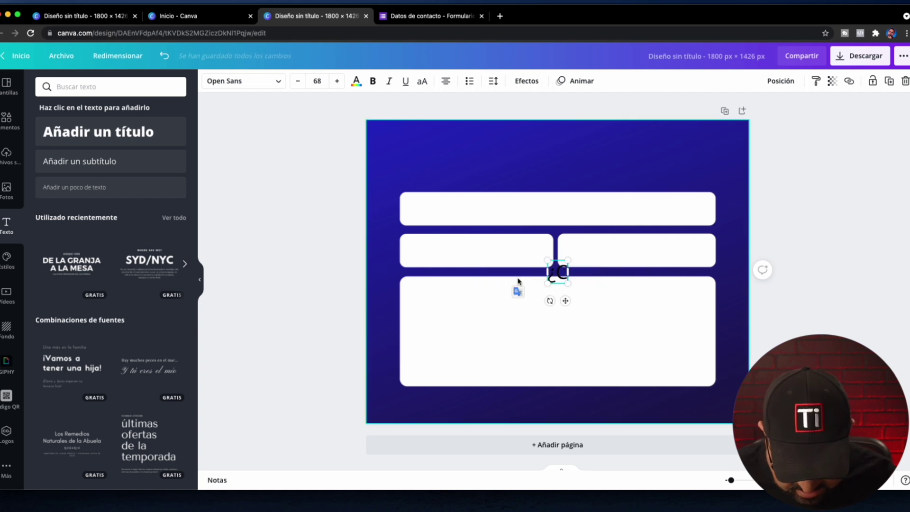
pyautogui.write('u')
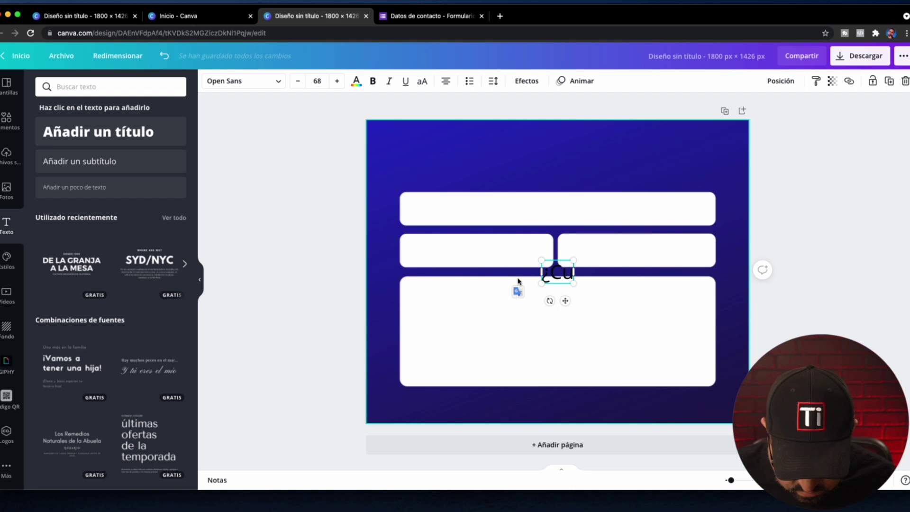
pyautogui.write('´')
pyautogui.write('ál es')
pyautogui.write(' tu nombre')
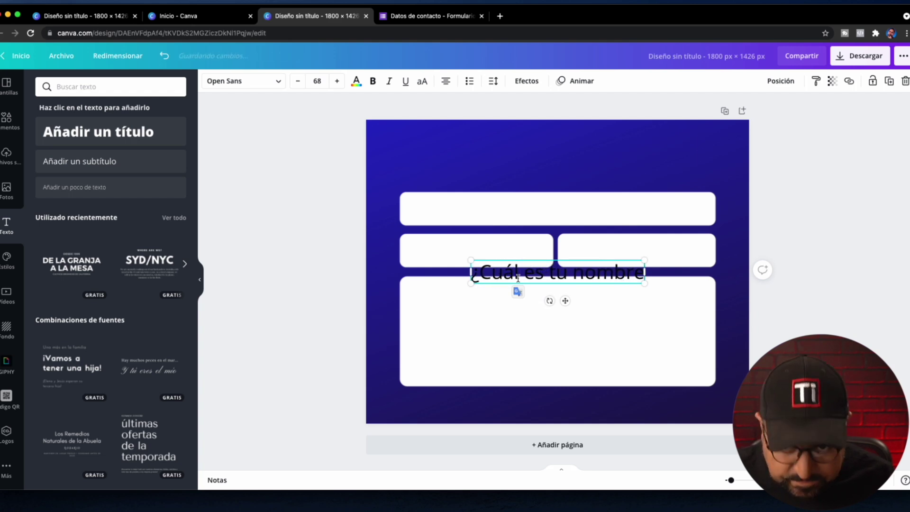
pyautogui.write('?')
pyautogui.moveTo(486, 275); pyautogui.dragTo(417, 211)
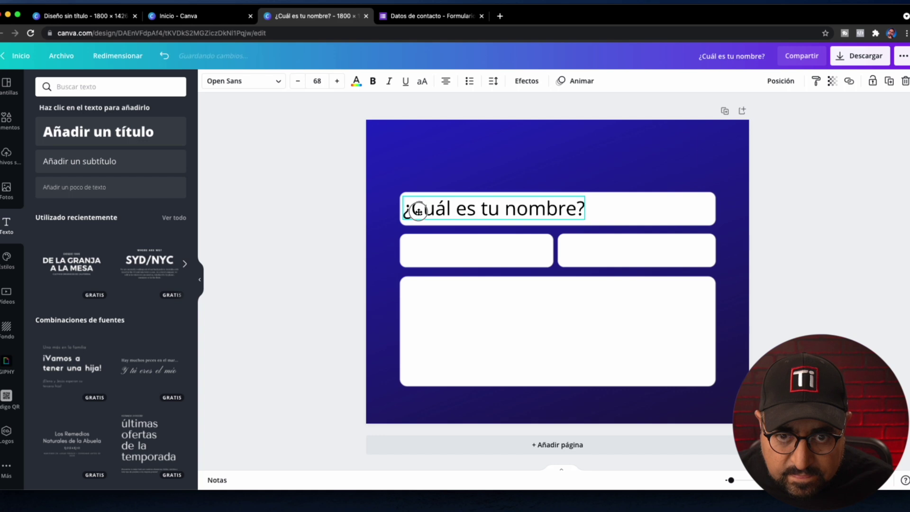
# Set the name question's font size to 35 and align it with the left edge of the uppermost white field
pyautogui.doubleClick(440, 211)
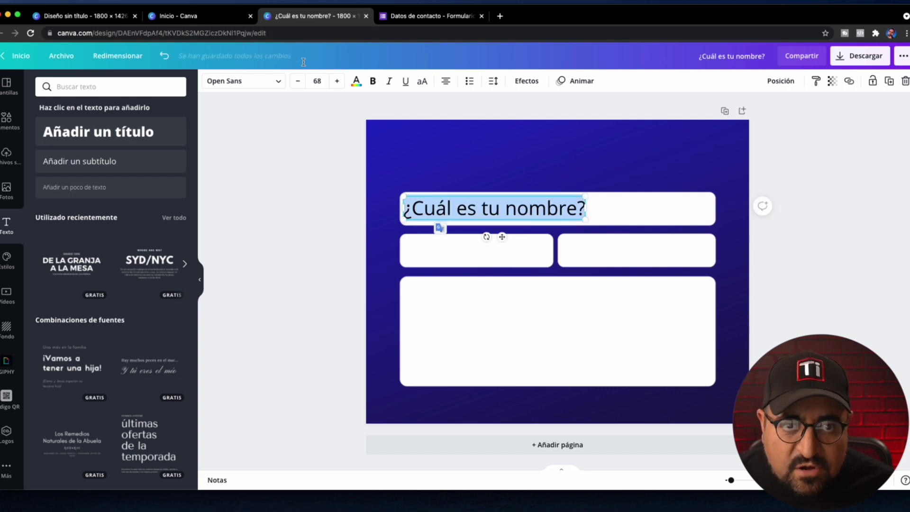
pyautogui.click(317, 81)
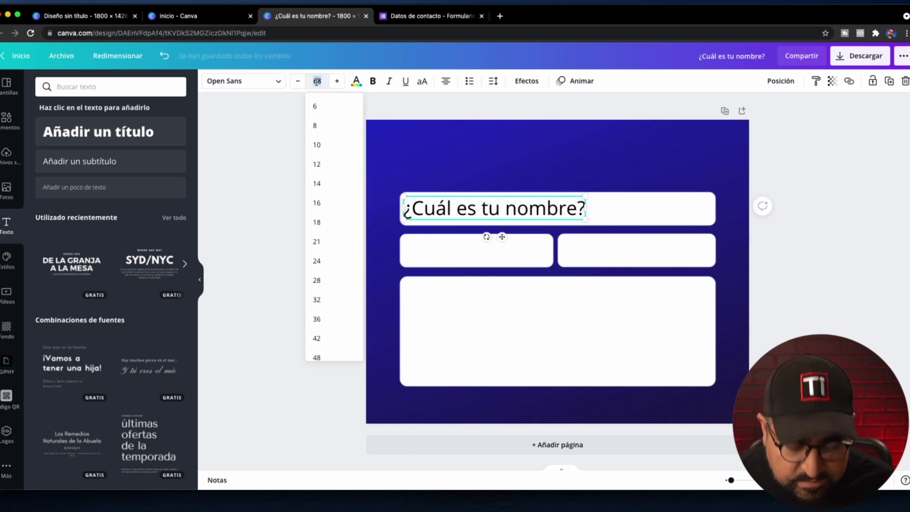
pyautogui.press('Return')
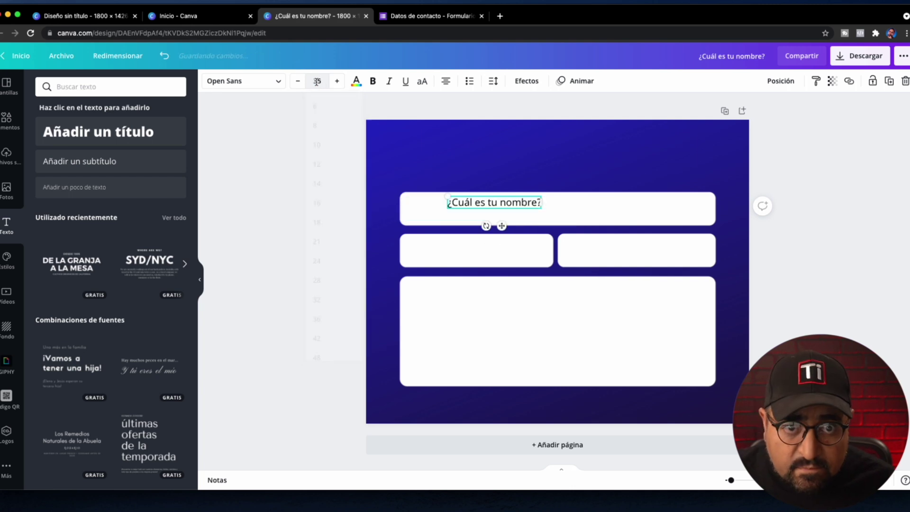
pyautogui.moveTo(470, 208); pyautogui.dragTo(425, 213)
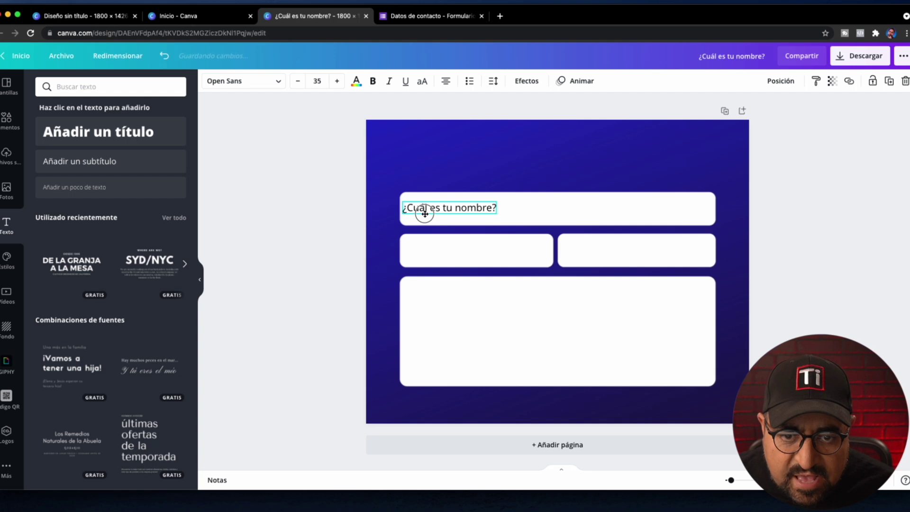
# Recolour the "¿Cuál es tu nombre?" text to the custom light grey #9D9B9B
pyautogui.doubleClick(425, 213)
pyautogui.click(355, 81)
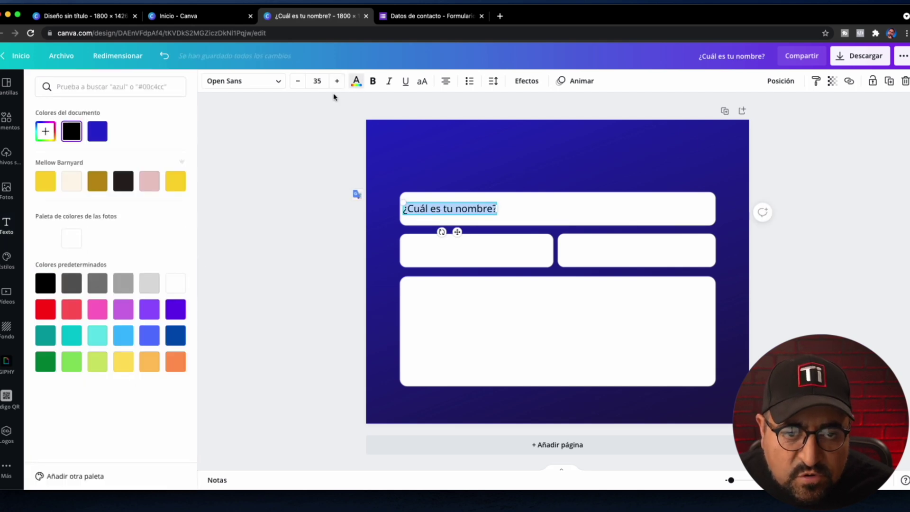
pyautogui.click(73, 285)
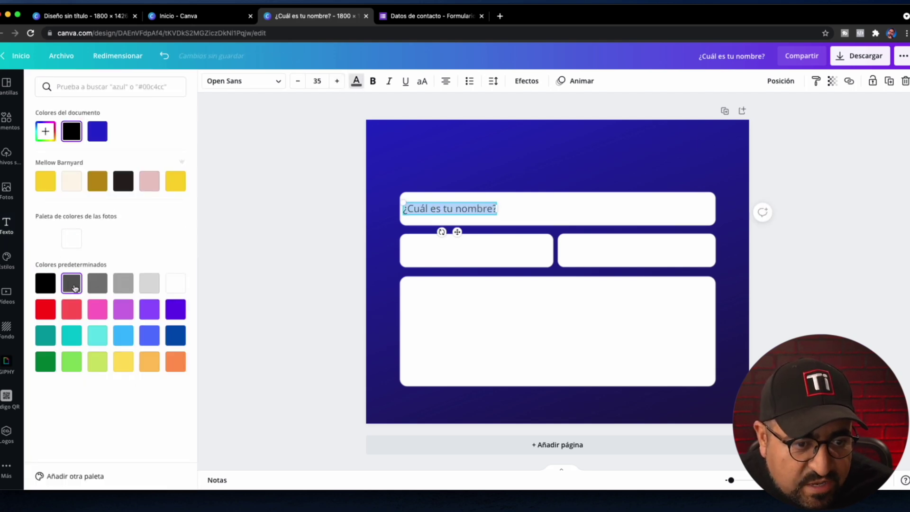
pyautogui.click(55, 141)
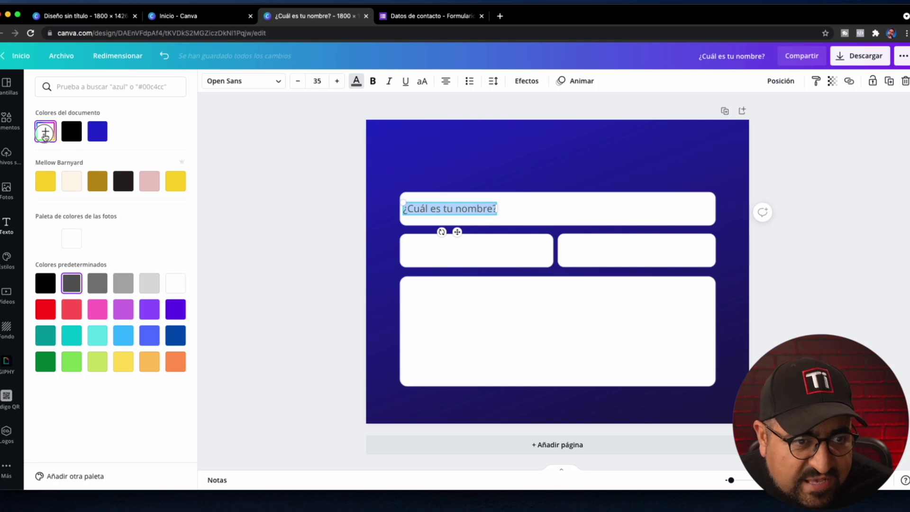
pyautogui.moveTo(45, 189); pyautogui.dragTo(46, 174)
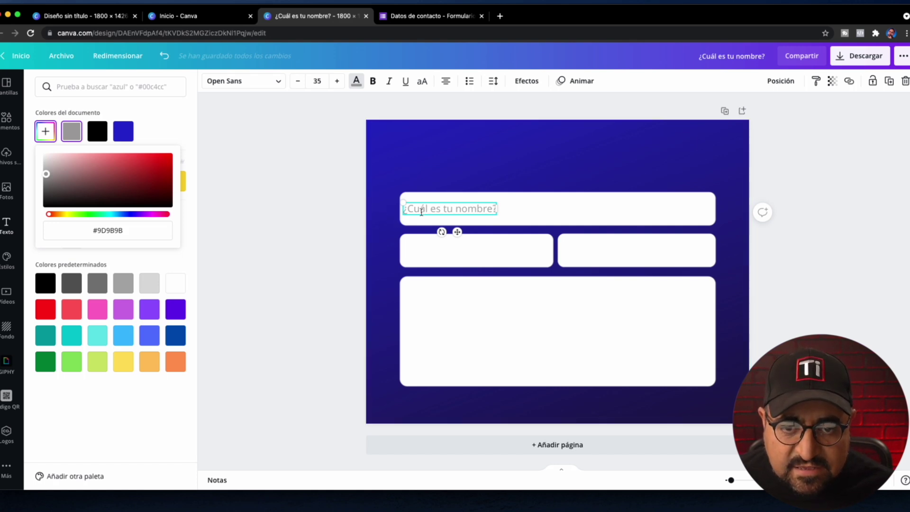
pyautogui.click(330, 221)
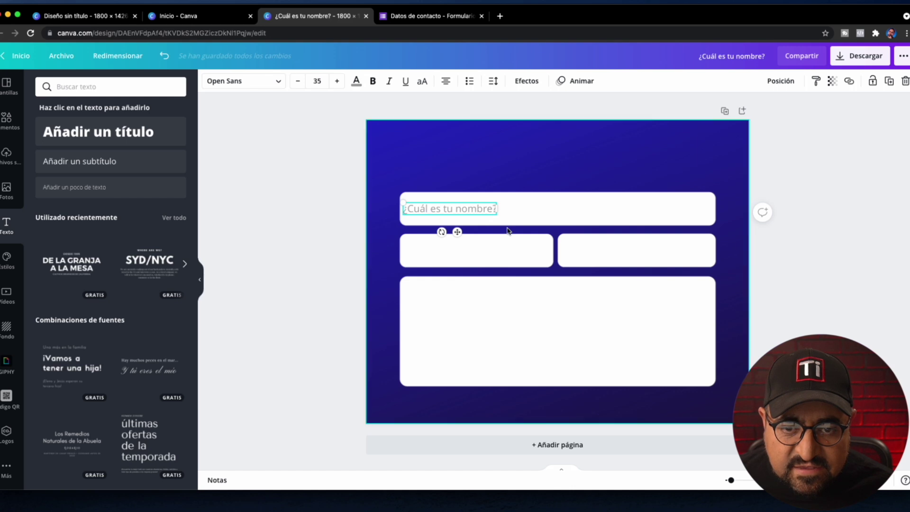
# Duplicate the name question into the white field below it, change the copy to "Email" and left-align it with the name question
pyautogui.hotkey('ctrl', 'z')
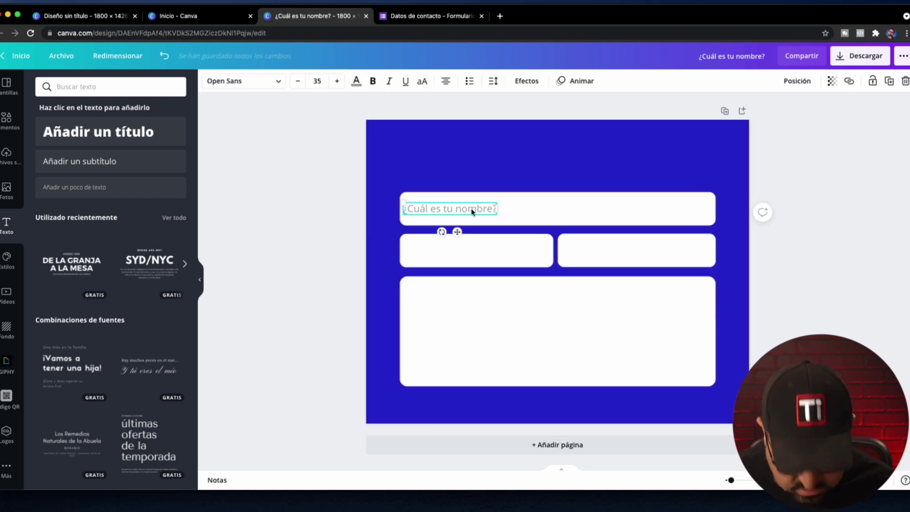
pyautogui.hotkey('ctrl', 'shift', 'z')
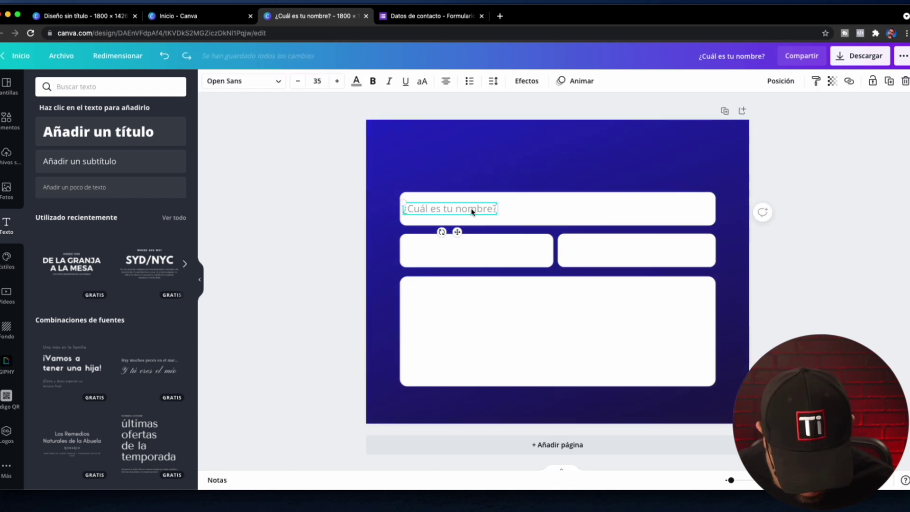
pyautogui.hotkey('ctrl', 'd')
pyautogui.moveTo(460, 214); pyautogui.dragTo(454, 250)
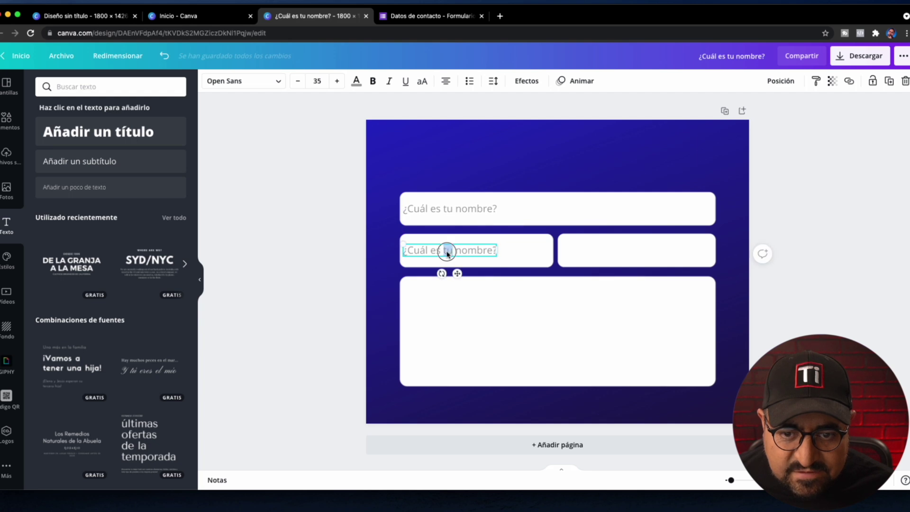
pyautogui.doubleClick(447, 251)
pyautogui.write('Email')
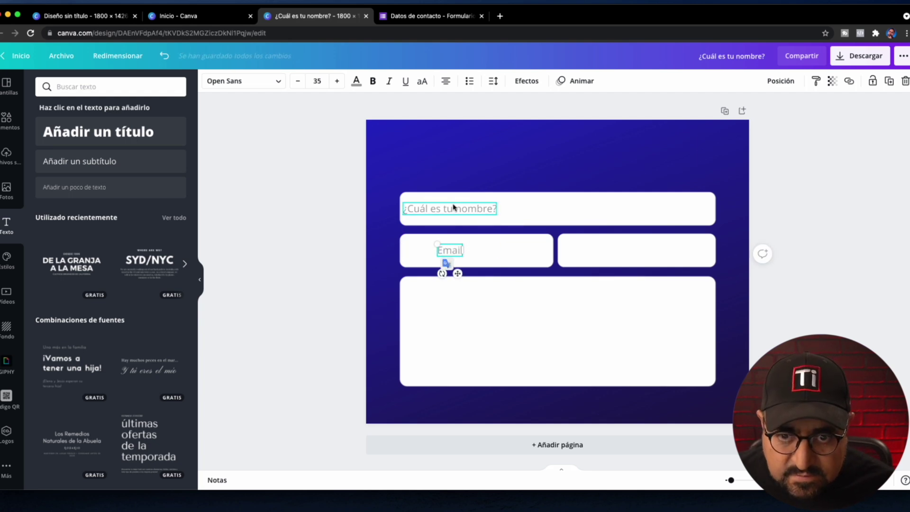
pyautogui.moveTo(450, 249); pyautogui.dragTo(419, 254)
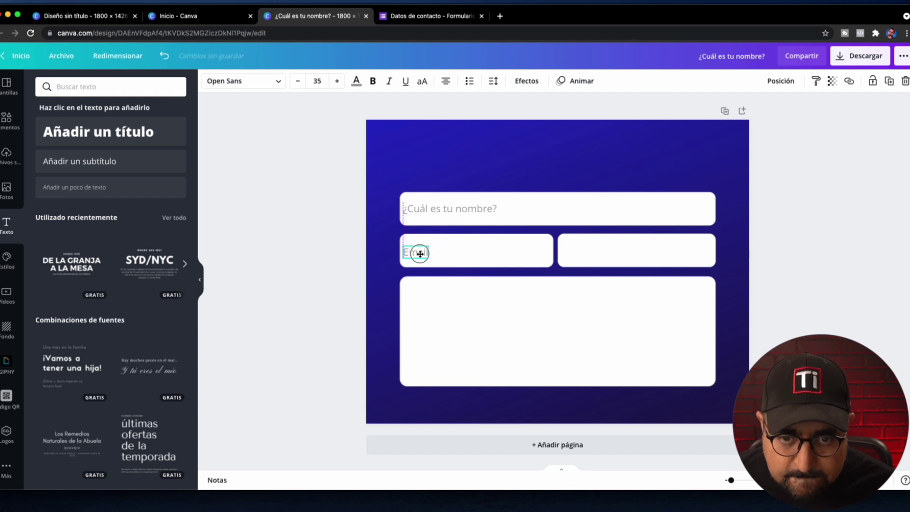
# Copy the "Email" label into the empty white field beside it and change the copy's text to "Tel."
pyautogui.moveTo(420, 254); pyautogui.dragTo(576, 256)
pyautogui.doubleClick(575, 255)
pyautogui.press('BackSpace')
pyautogui.write('Tel')
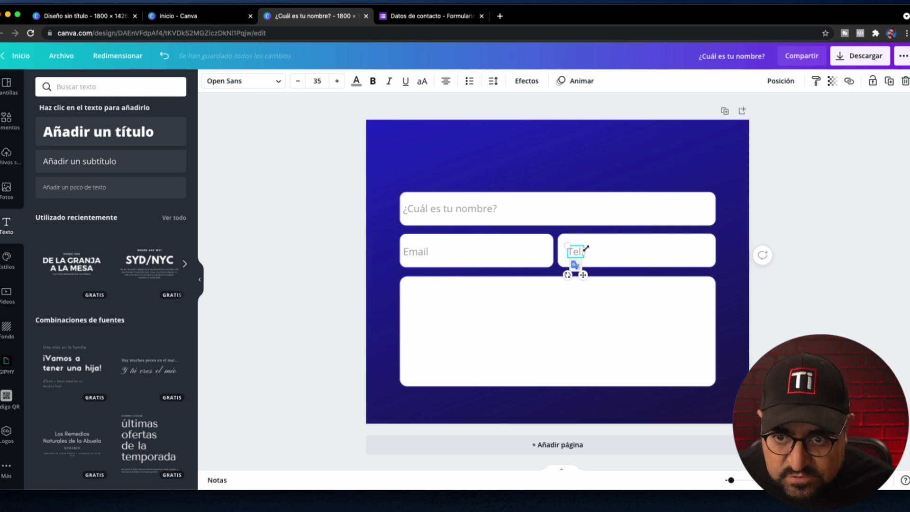
# Copy the name question into the large white field and change it to "¿Tienes preguntas, comentarios o peticiones de oración?"
pyautogui.click(453, 210)
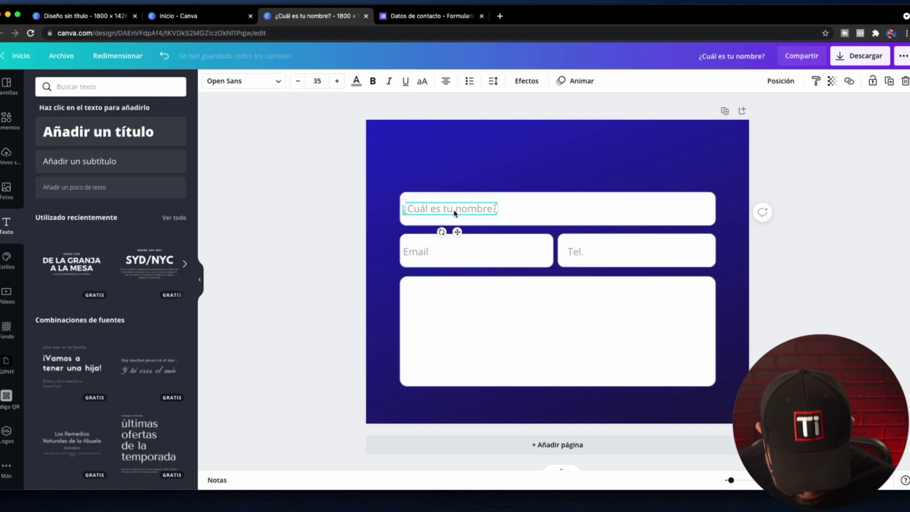
pyautogui.moveTo(454, 213); pyautogui.dragTo(450, 291)
pyautogui.doubleClick(450, 291)
pyautogui.write('¿Tienes pregunas?')
pyautogui.write(' comentarios o p')
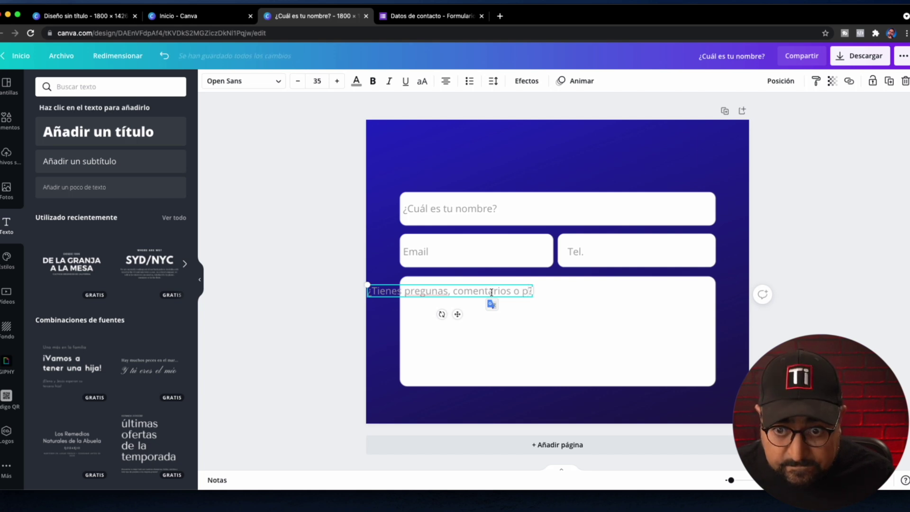
pyautogui.write('eticiones de')
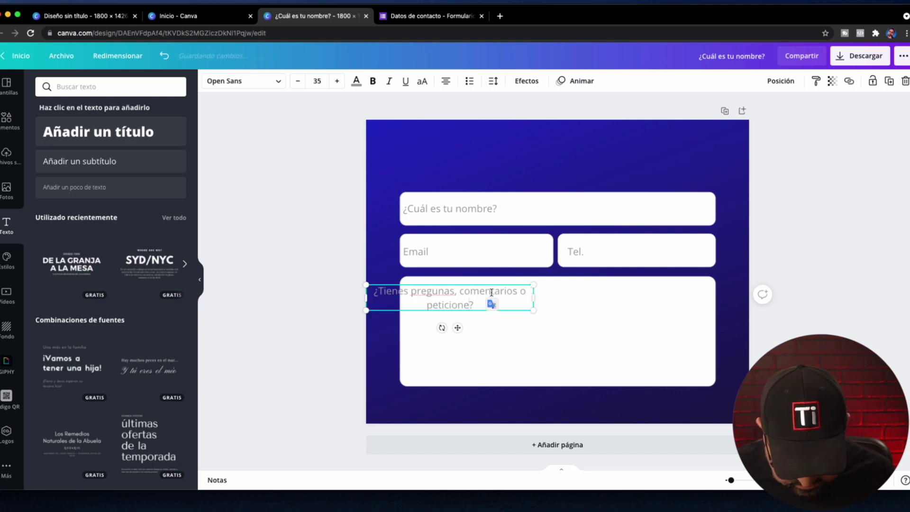
pyautogui.write(' orac')
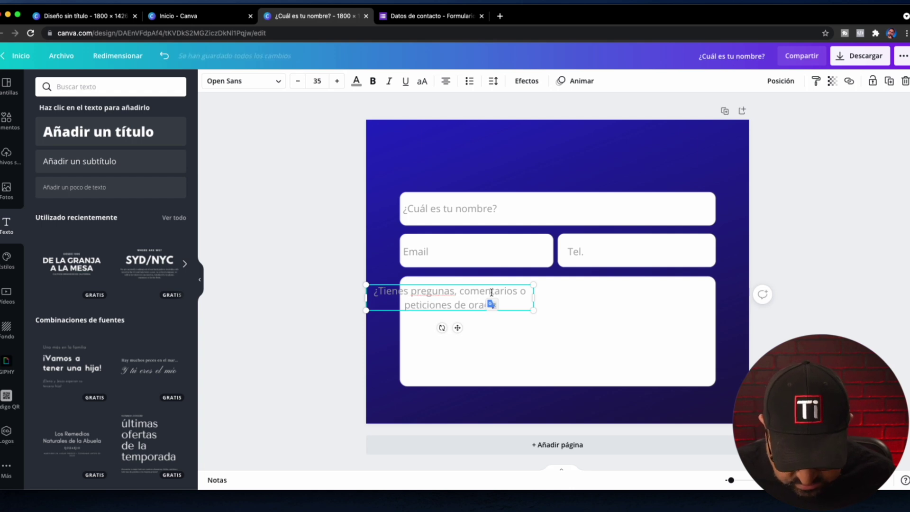
pyautogui.write('i')
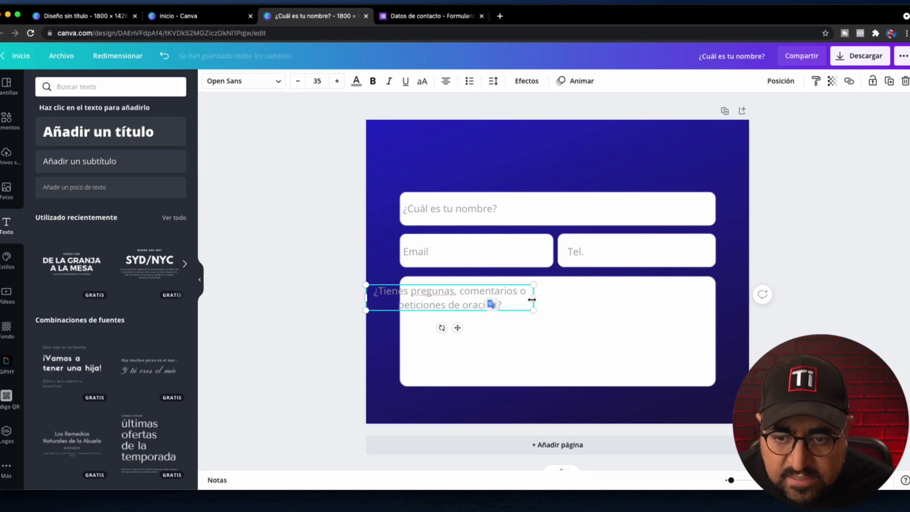
pyautogui.write('ón')
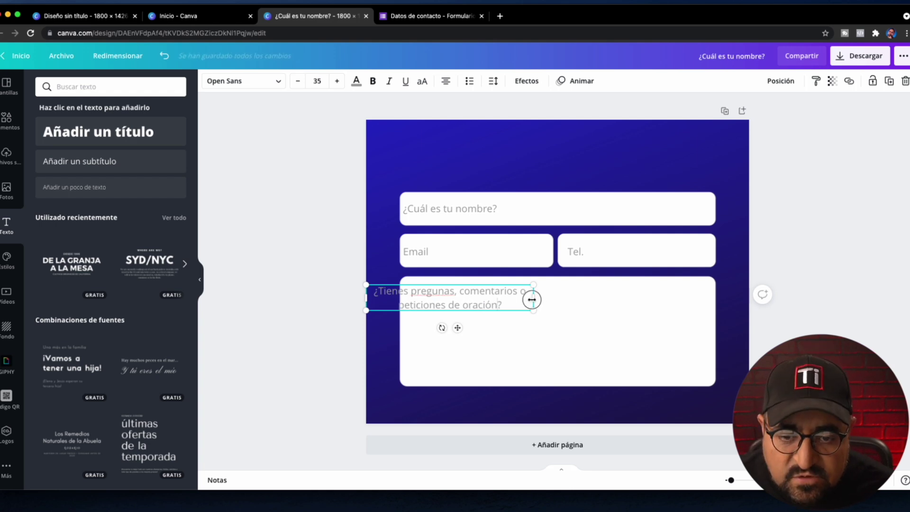
pyautogui.click(445, 295)
pyautogui.write('t')
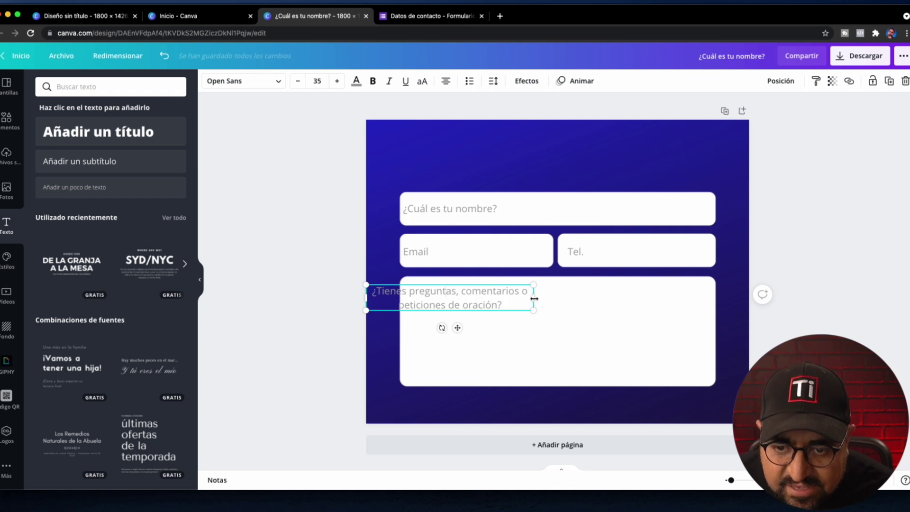
# Widen the comments question's text box to a single line and position it at the upper left corner of the large field
pyautogui.moveTo(534, 298); pyautogui.dragTo(700, 297)
pyautogui.click(461, 338)
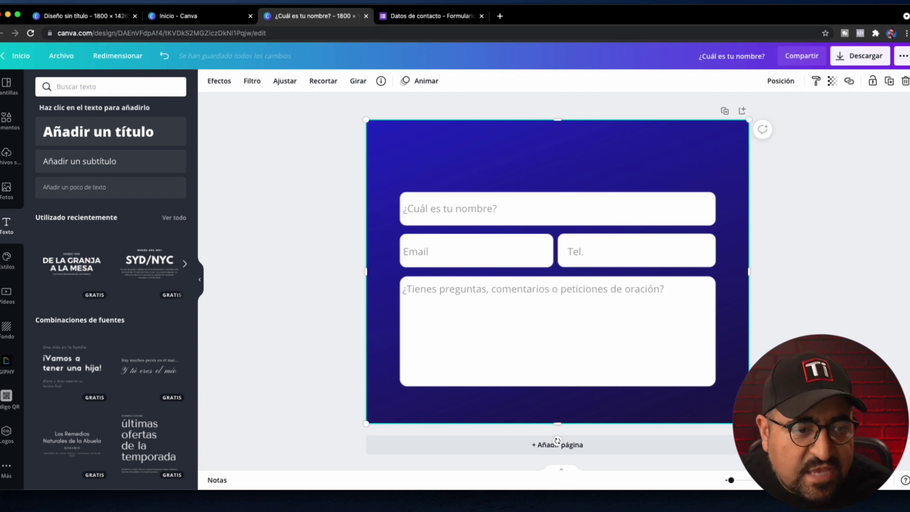
# Upload the logo image "Dorado Beis Moderno Iconos Iglesia Logotipo (2).png" from the Descargas folder
pyautogui.click(6, 156)
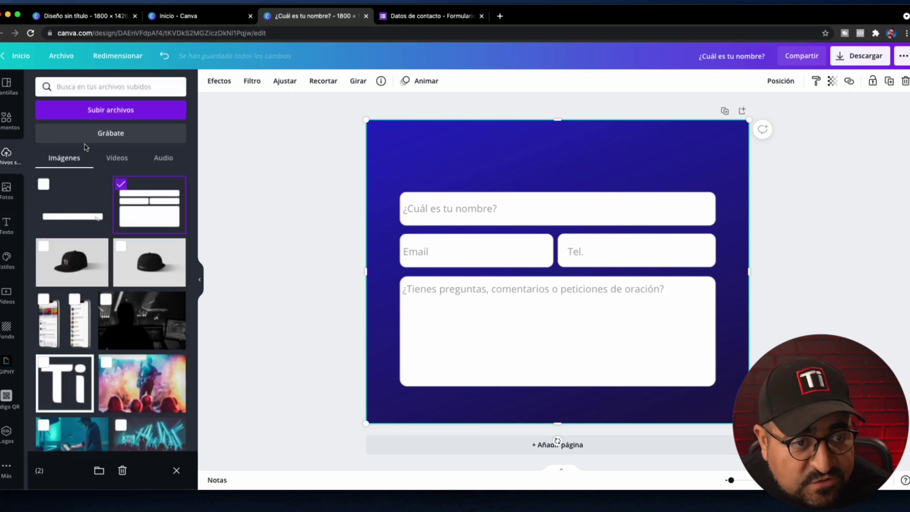
pyautogui.click(97, 110)
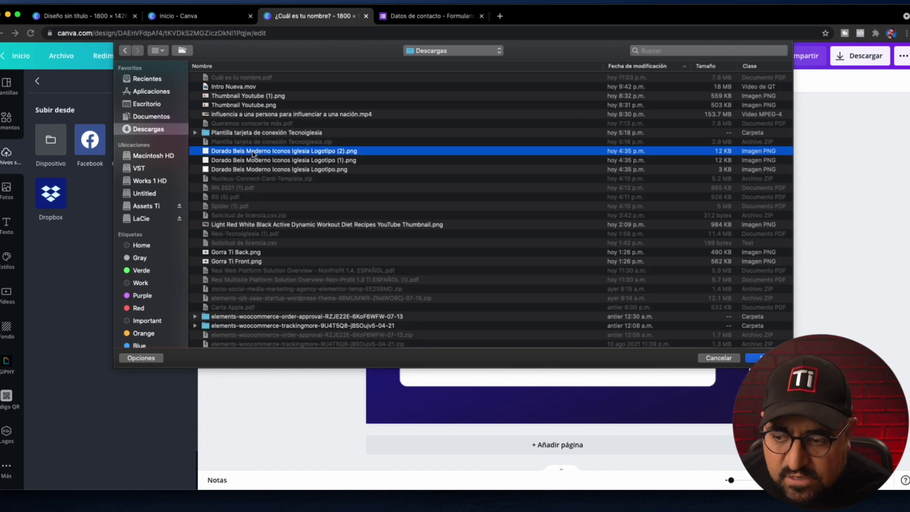
pyautogui.doubleClick(252, 153)
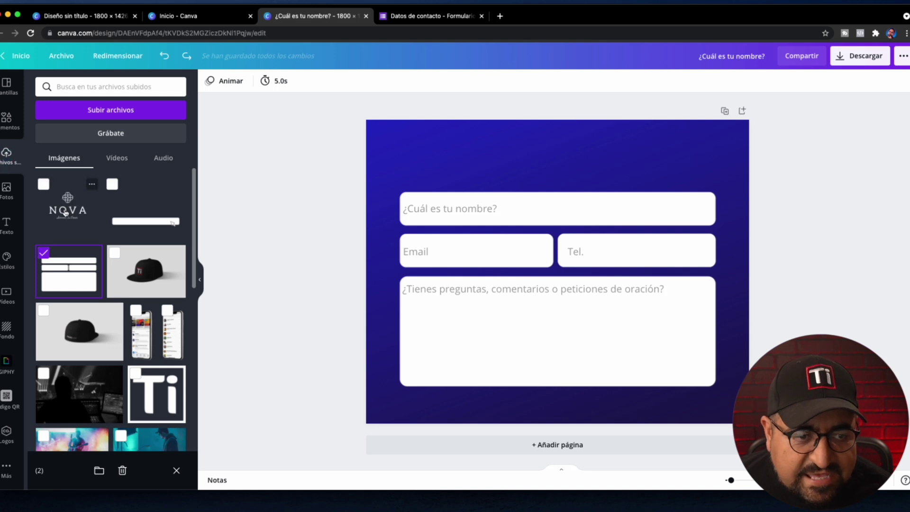
# Place the uploaded NOVA logo on the card, shrink it and position it in the card's upper right corner above the fields
pyautogui.moveTo(66, 213); pyautogui.dragTo(625, 172)
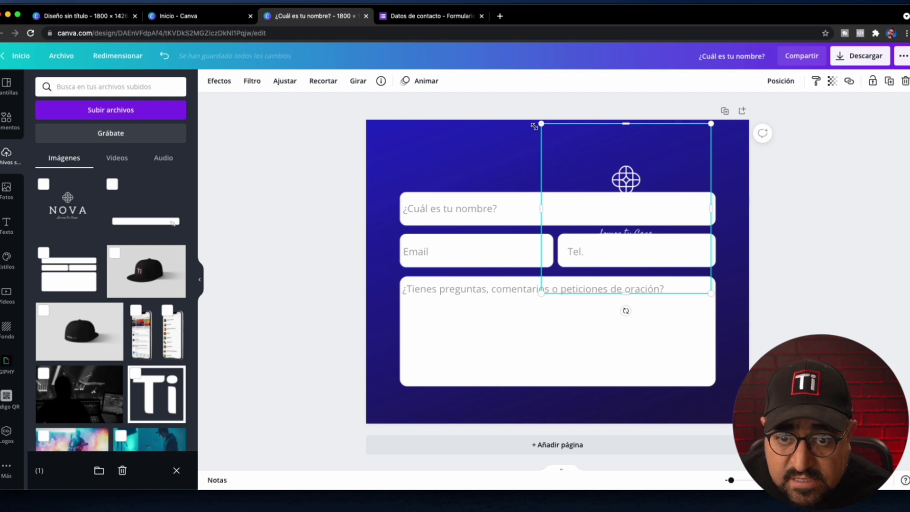
pyautogui.moveTo(534, 126); pyautogui.dragTo(572, 164)
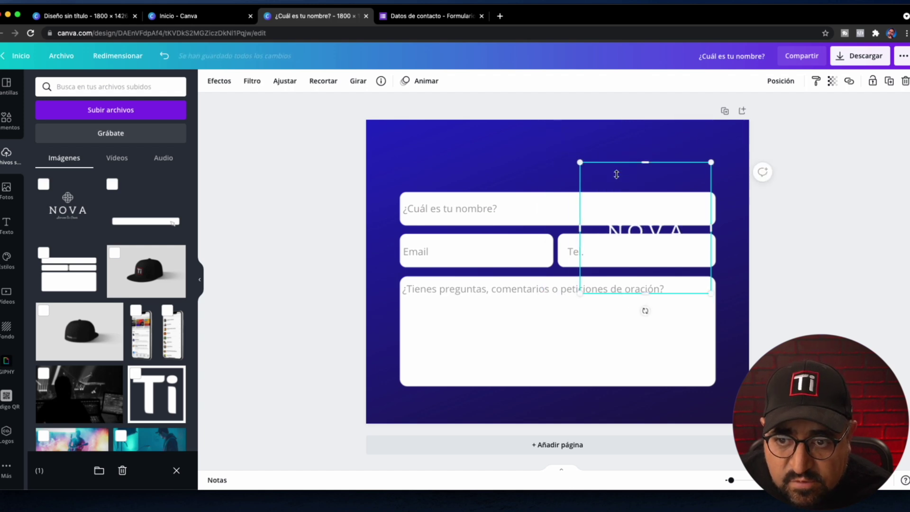
pyautogui.moveTo(633, 231); pyautogui.dragTo(661, 162)
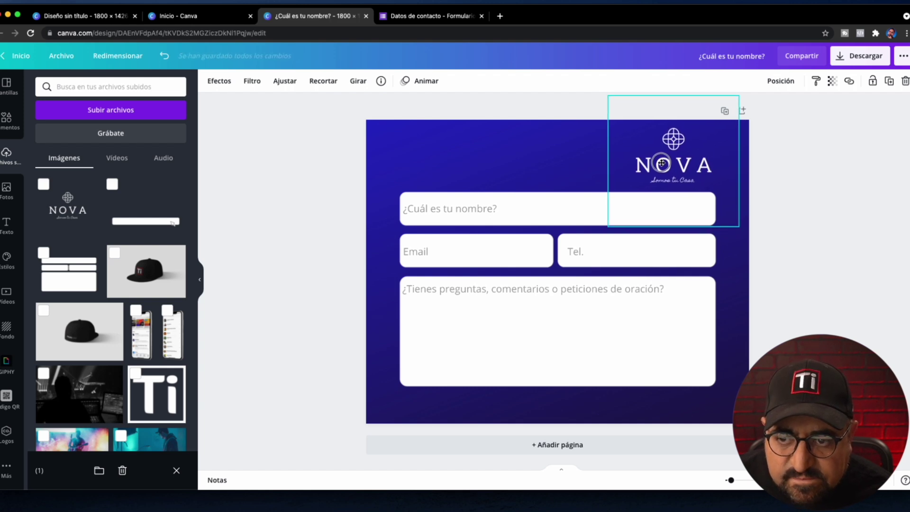
pyautogui.moveTo(661, 163); pyautogui.dragTo(661, 163)
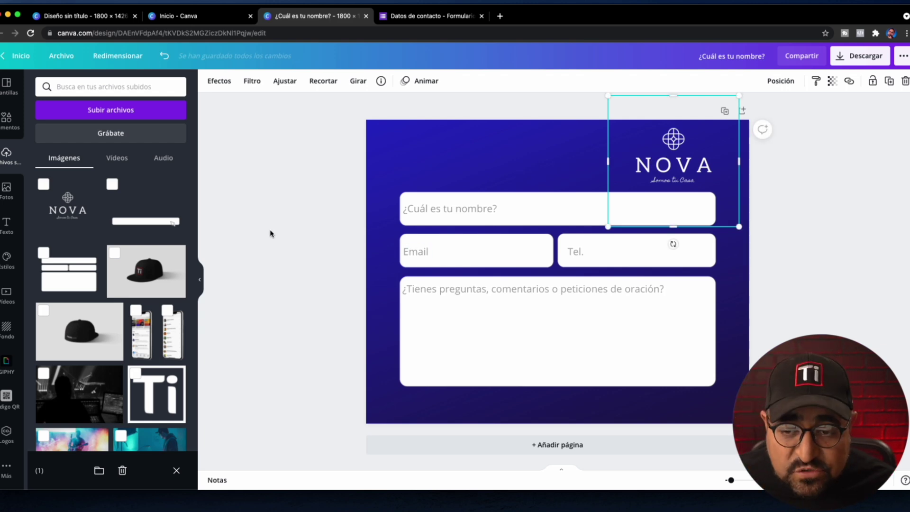
# Copy the name question to the blue area above the fields and change the copy to "Queremos conocerte más"
pyautogui.click(432, 210)
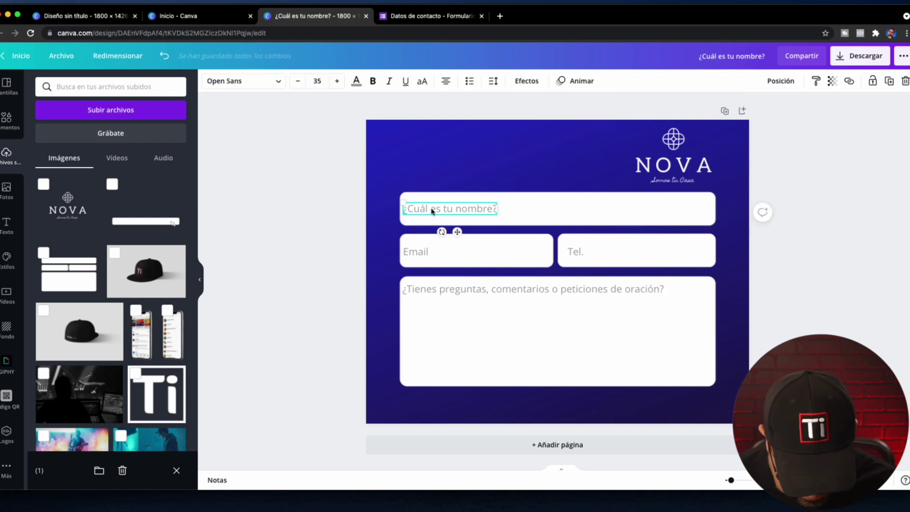
pyautogui.moveTo(439, 211); pyautogui.dragTo(432, 164)
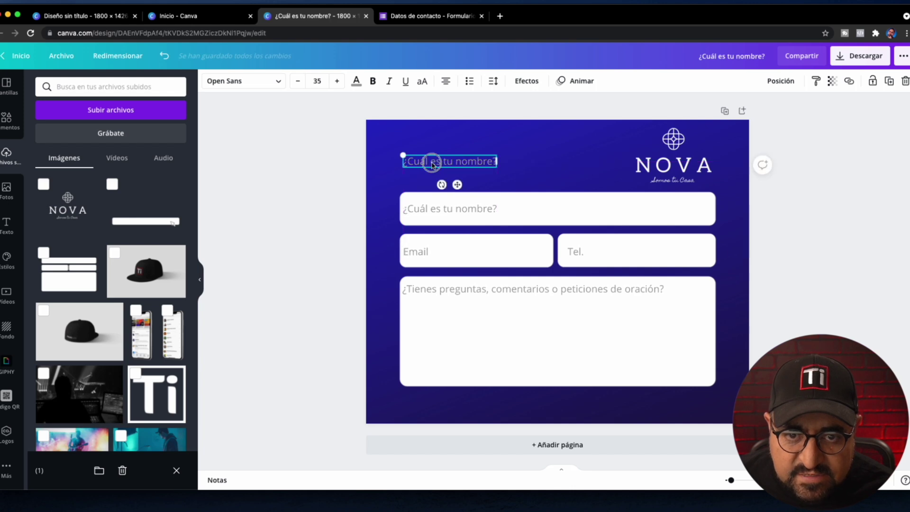
pyautogui.doubleClick(432, 163)
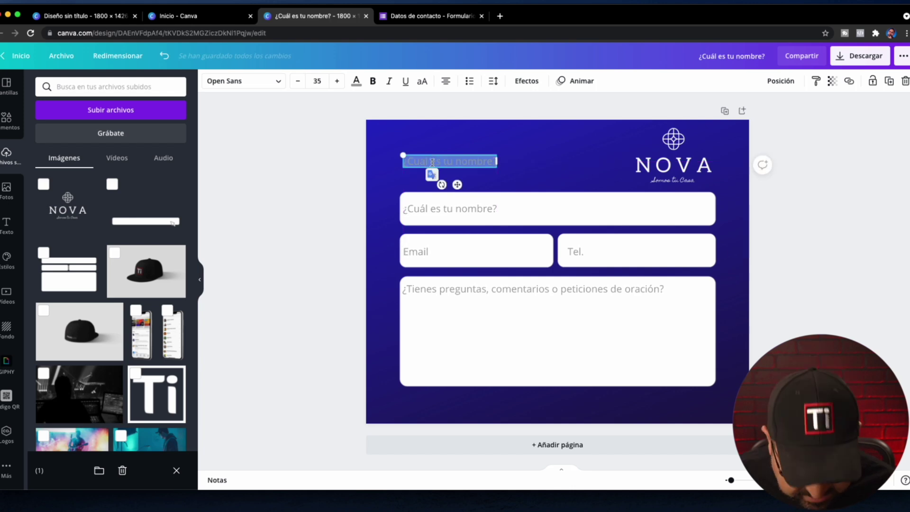
pyautogui.write('Uw')
pyautogui.press('BackSpace')
pyautogui.press('BackSpace')
pyautogui.write('Queremos conocerte más')
# Enlarge the "Queremos conocerte más" heading to size 50.7, left-aligned with the field labels, and colour it white
pyautogui.moveTo(510, 167); pyautogui.dragTo(564, 172)
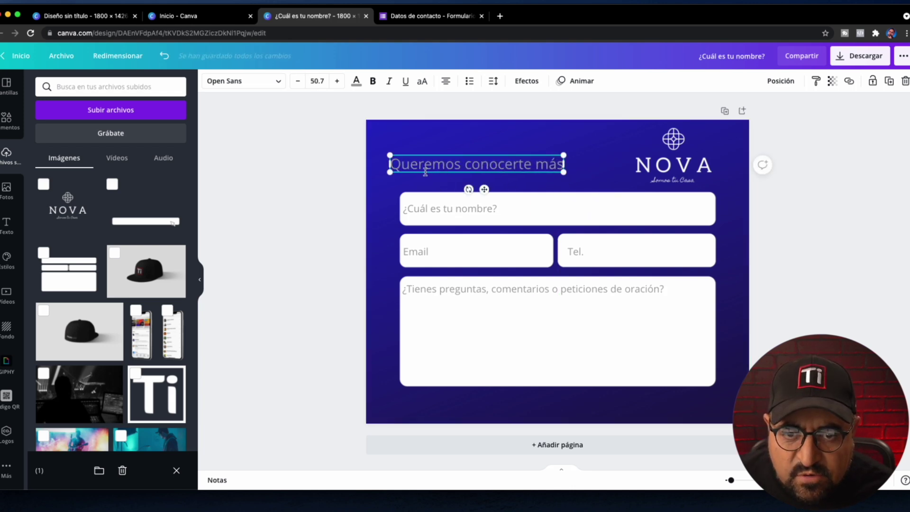
pyautogui.moveTo(426, 173); pyautogui.dragTo(441, 174)
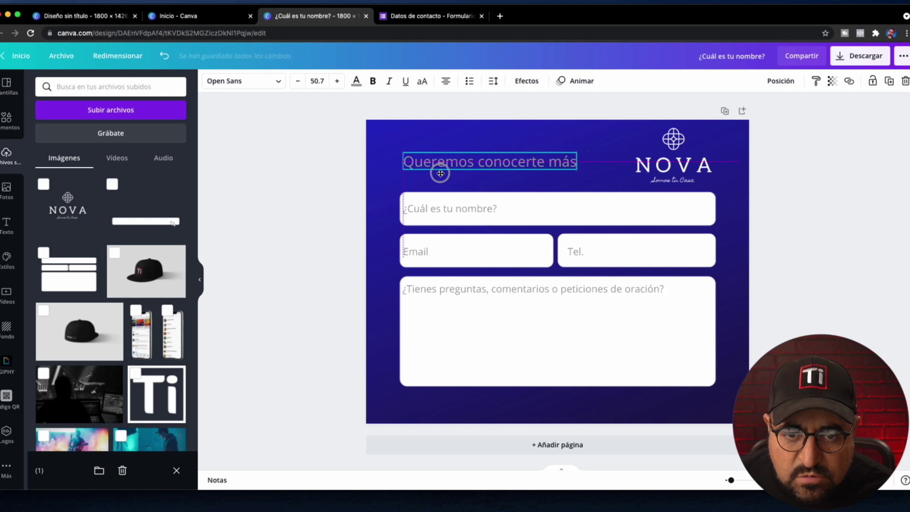
pyautogui.click(357, 80)
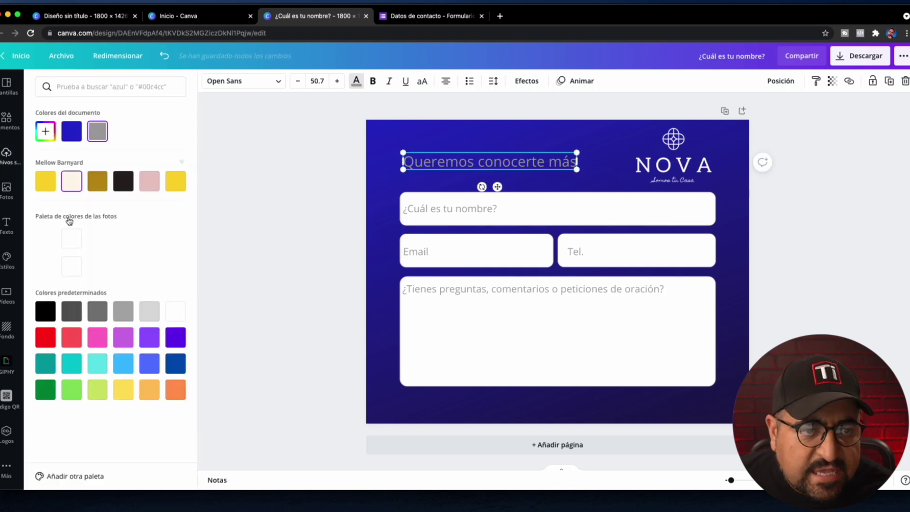
pyautogui.click(170, 312)
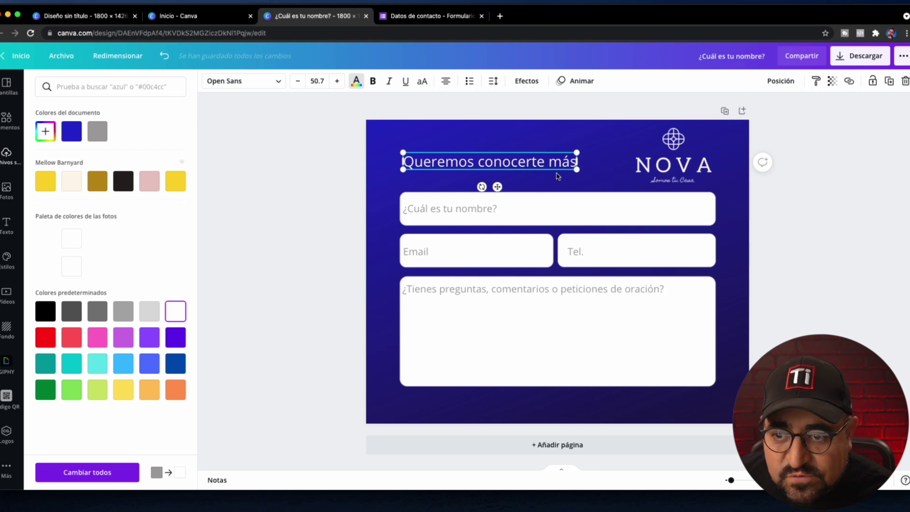
# Set the "Queremos conocerte más" heading in the Homemade Apple font at size 52.4, with its left edge aligned with the field labels
pyautogui.tripleClick(533, 166)
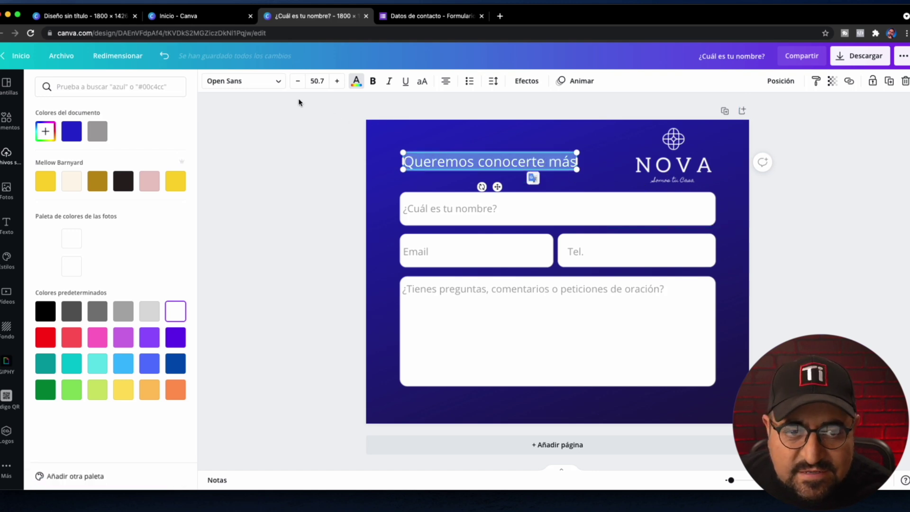
pyautogui.click(279, 84)
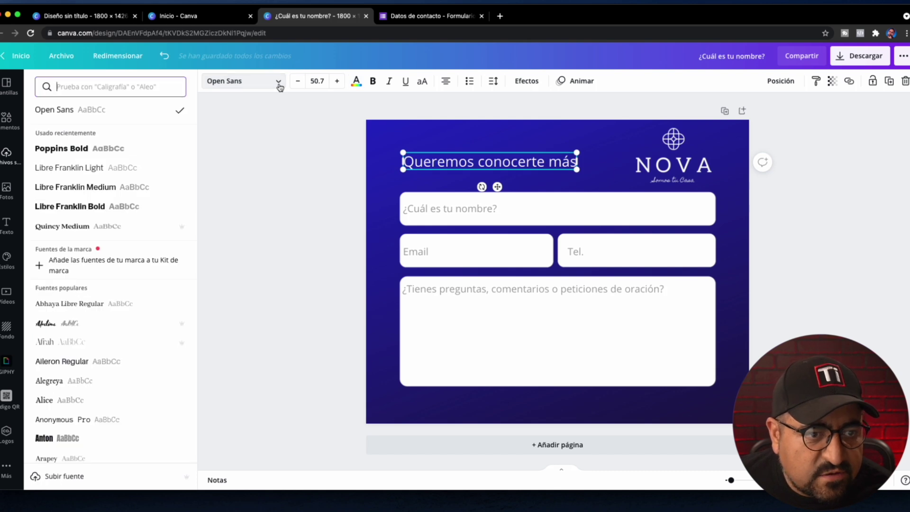
pyautogui.write('apple')
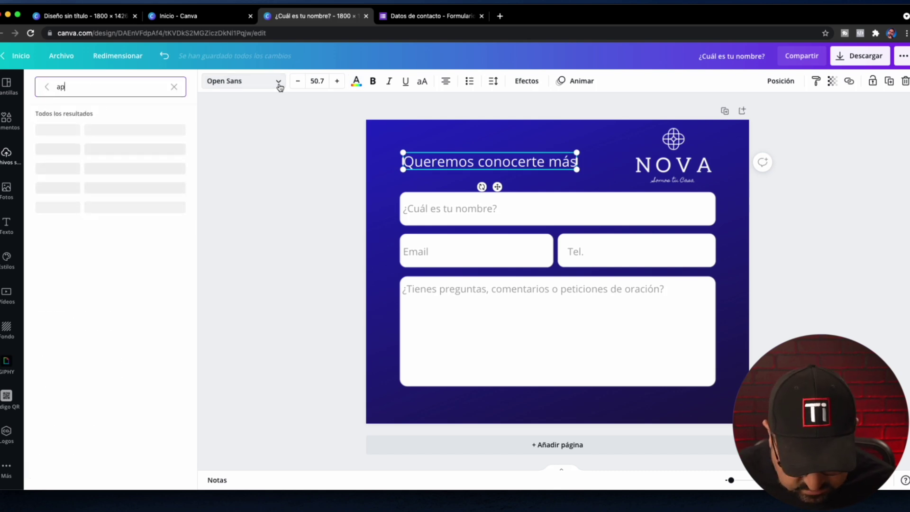
pyautogui.click(89, 168)
pyautogui.moveTo(591, 172); pyautogui.dragTo(595, 172)
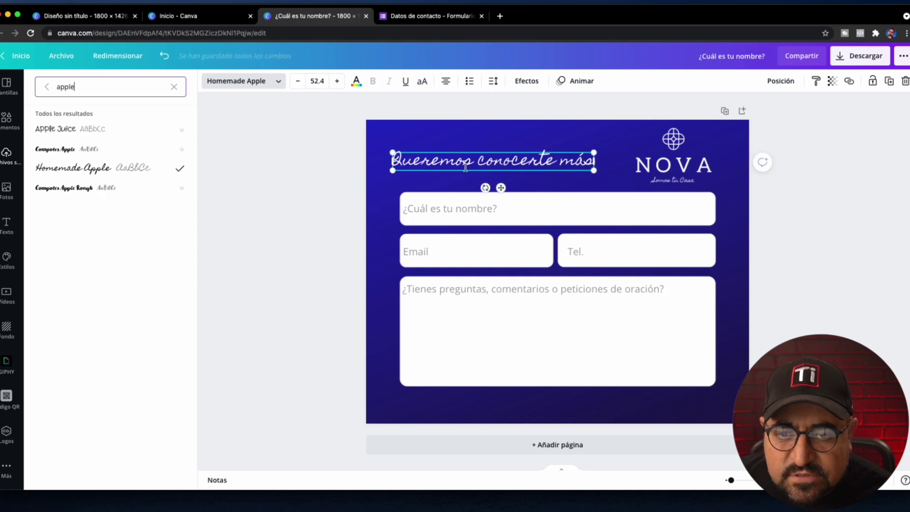
pyautogui.moveTo(460, 174); pyautogui.dragTo(471, 174)
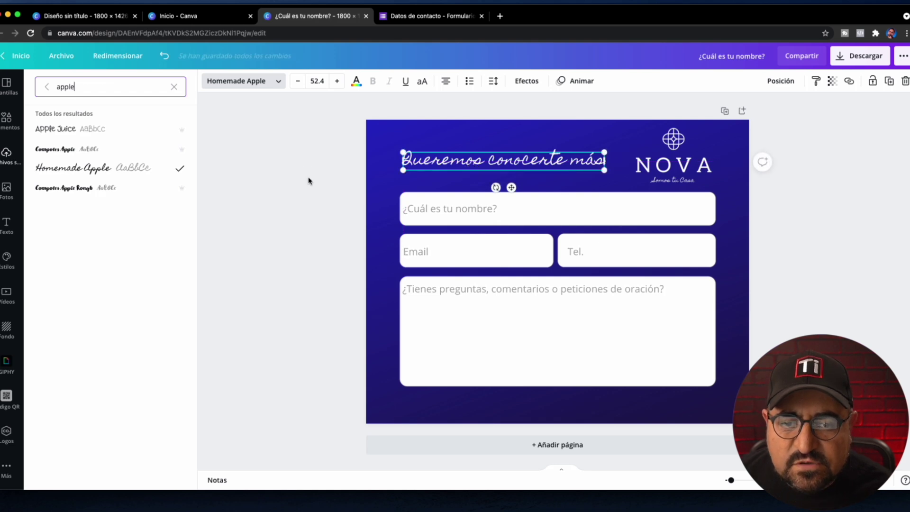
pyautogui.press('Escape')
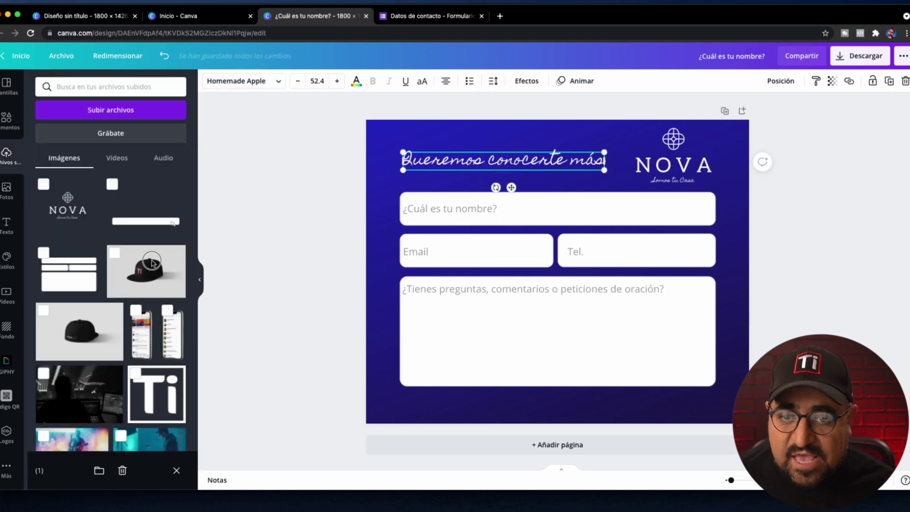
pyautogui.click(478, 288)
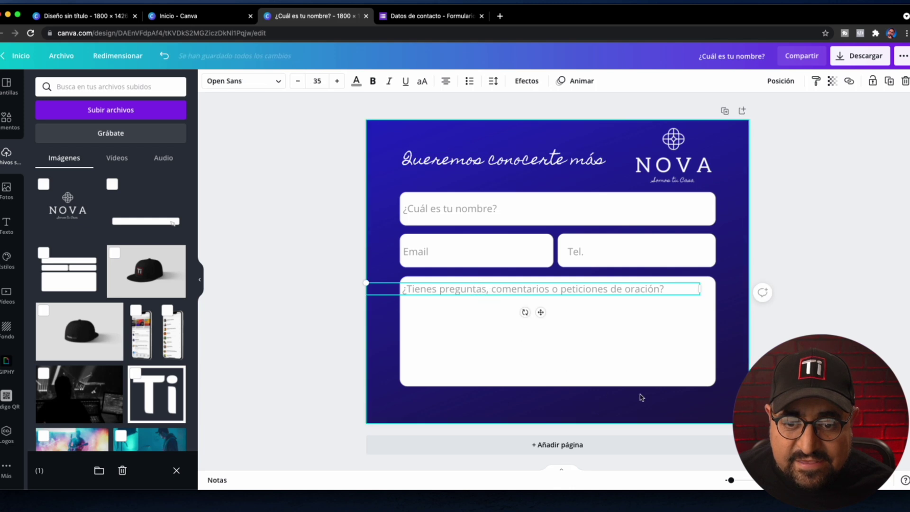
pyautogui.press('Escape')
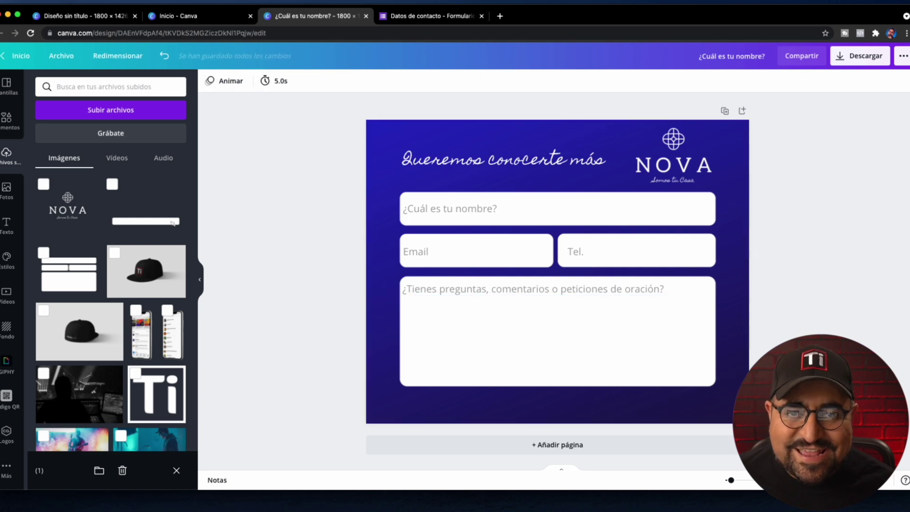
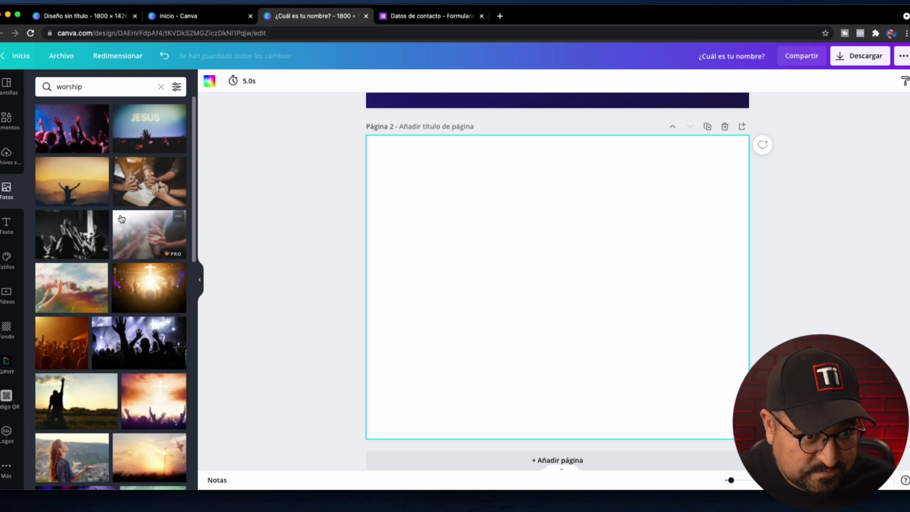
# Add the dark blue photo of a worshipping crowd from the "worship" photo results to the blank page 2
pyautogui.scroll(-3, 122, 219)
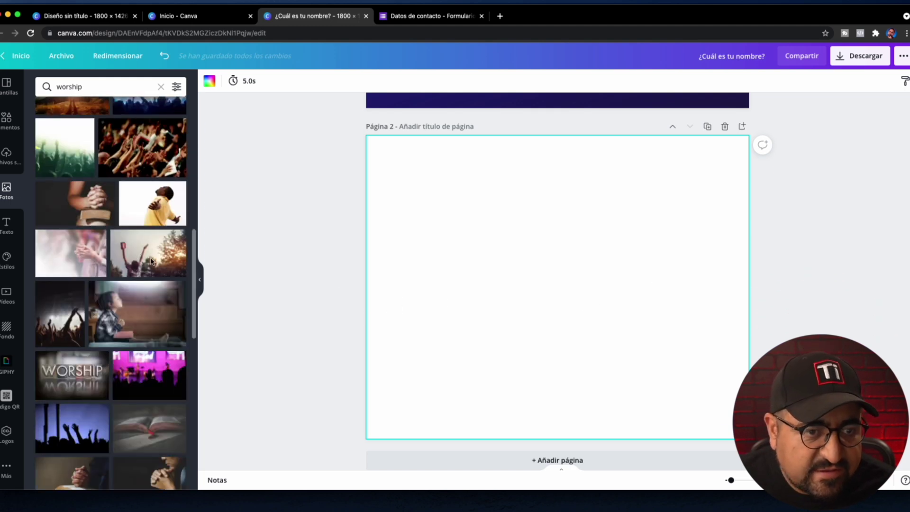
pyautogui.scroll(-8, 133, 259)
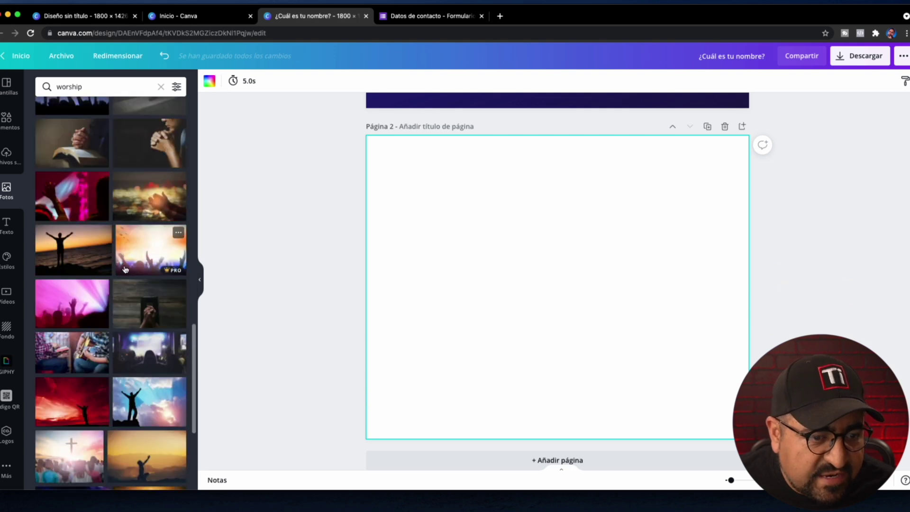
pyautogui.scroll(-10, 128, 270)
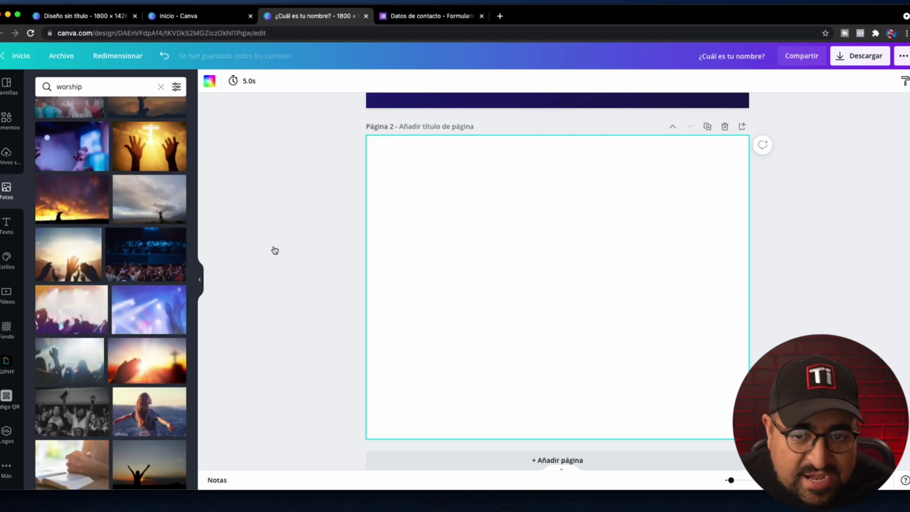
pyautogui.scroll(-1, 90, 227)
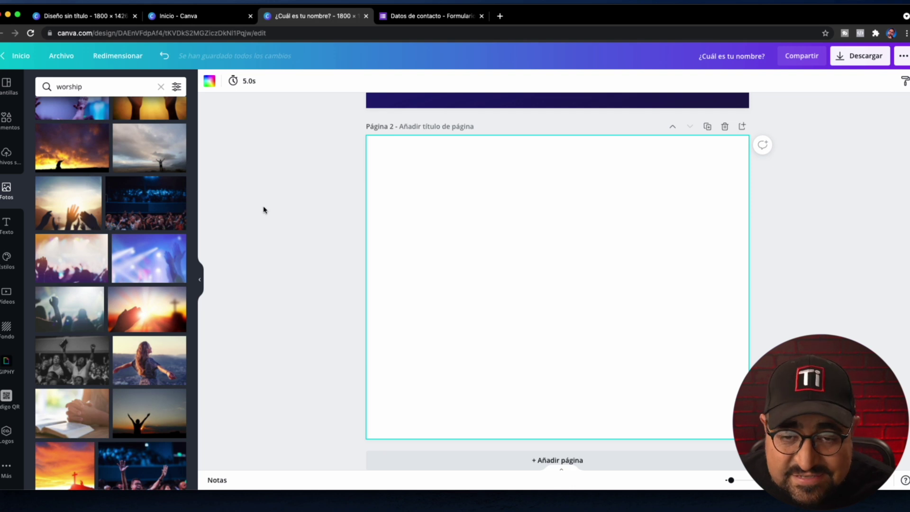
pyautogui.click(161, 208)
# Enlarge and reposition the crowd photo until it covers the whole of page 2, with the people along the bottom edge
pyautogui.moveTo(369, 163); pyautogui.dragTo(336, 139)
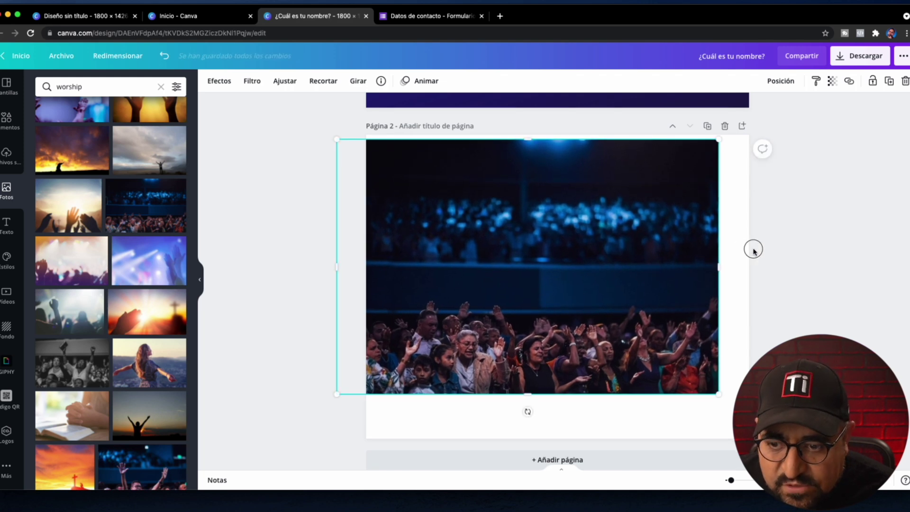
pyautogui.moveTo(714, 393); pyautogui.dragTo(800, 448)
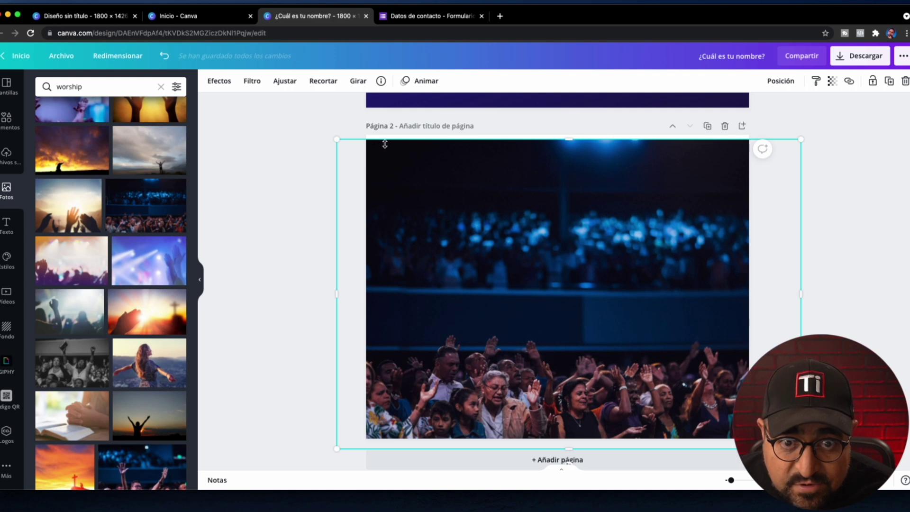
pyautogui.moveTo(333, 138); pyautogui.dragTo(321, 128)
pyautogui.moveTo(426, 195)
pyautogui.mouseDown()
pyautogui.moveTo(408, 185)
pyautogui.moveTo(418, 185)
pyautogui.mouseUp()
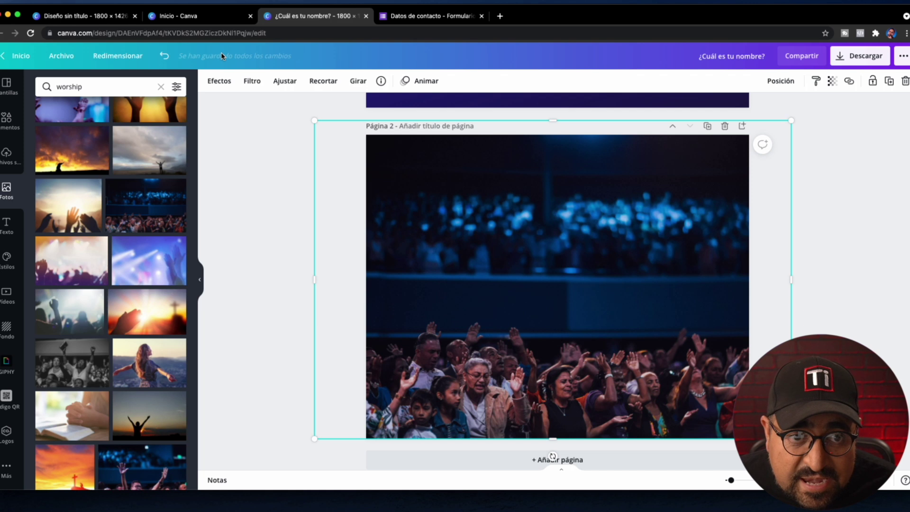
# Apply the Greyscale filter to the crowd photo and set its transparency to 84
pyautogui.click(253, 83)
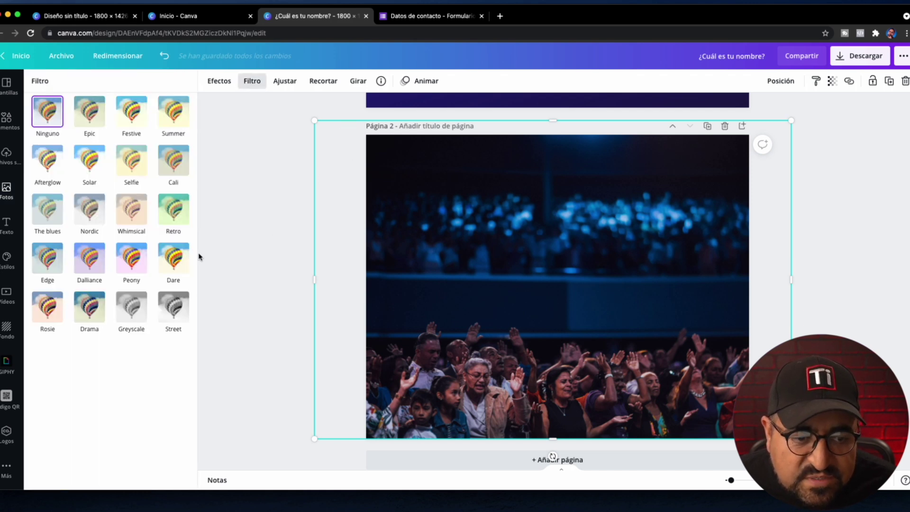
pyautogui.click(130, 311)
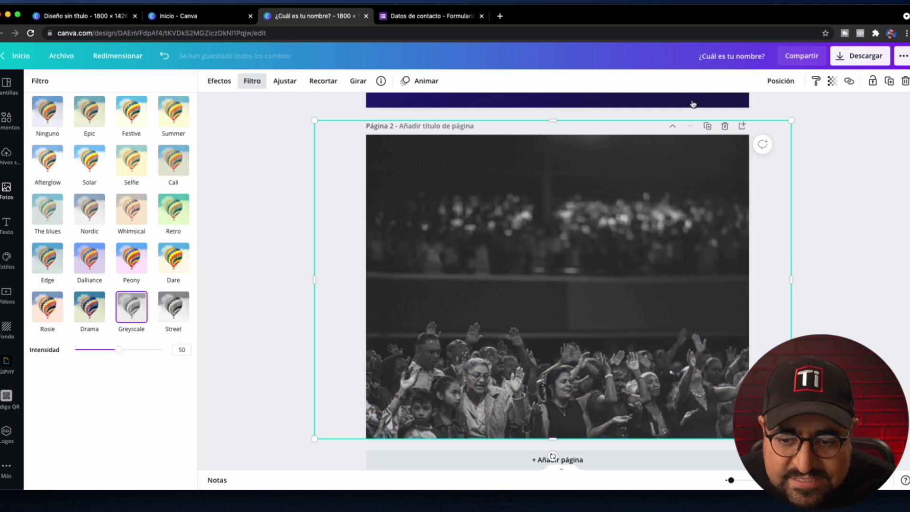
pyautogui.click(832, 83)
pyautogui.moveTo(798, 110); pyautogui.dragTo(789, 112)
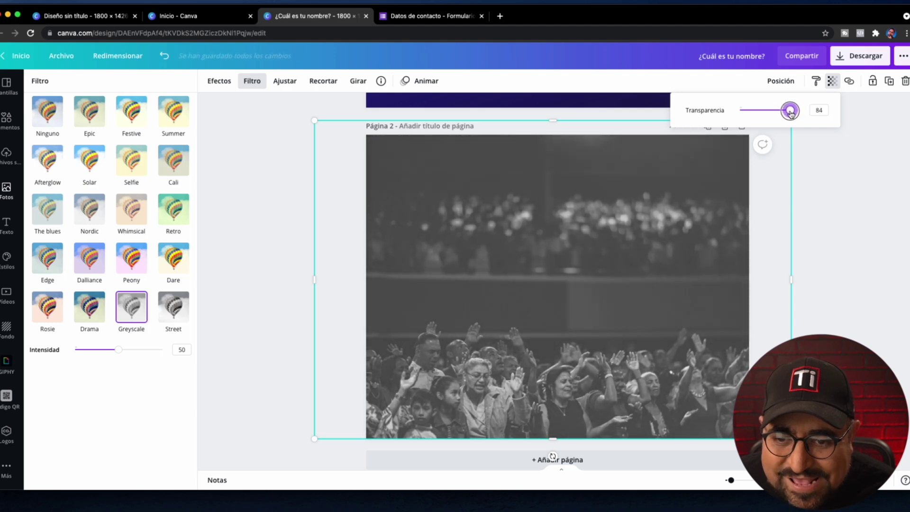
pyautogui.click(698, 242)
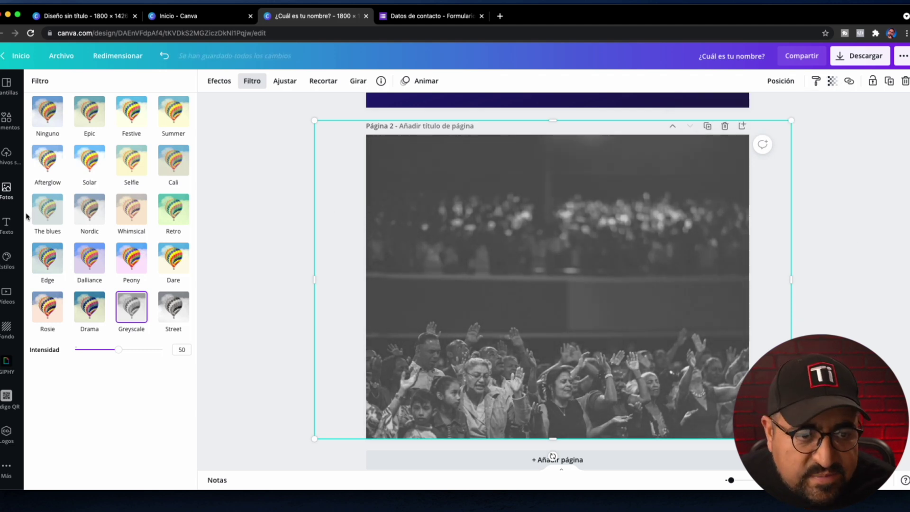
# Place the uploaded white bar image with the cursor arrow over the crowd photo, without replacing it, and enlarge the image to the page width
pyautogui.click(6, 156)
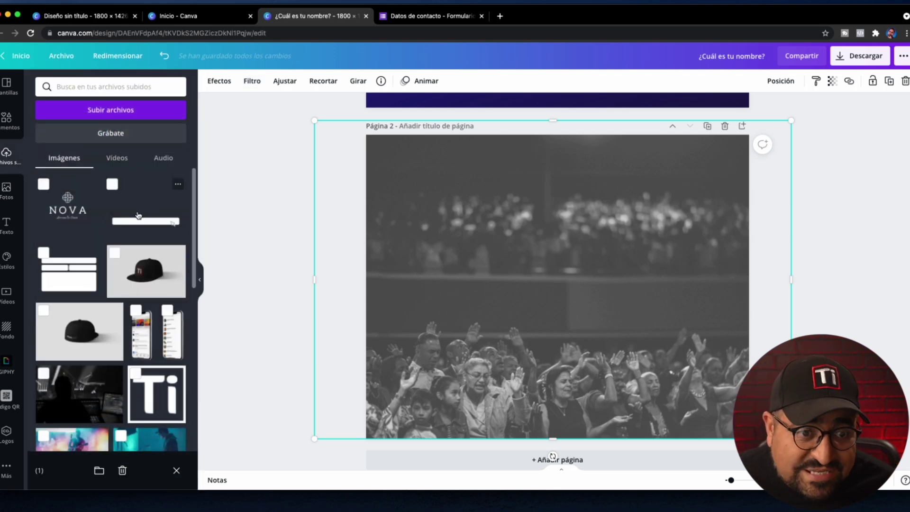
pyautogui.moveTo(138, 216); pyautogui.dragTo(463, 277)
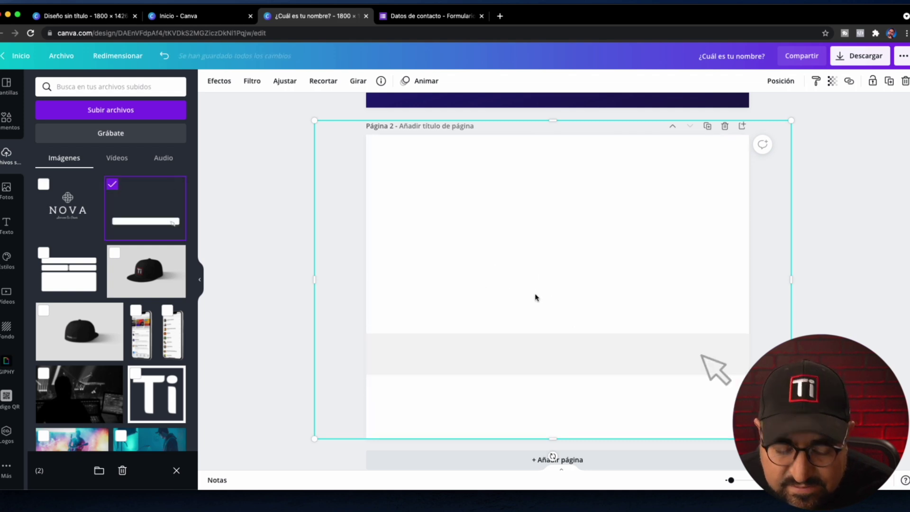
pyautogui.hotkey('ctrl', 'z')
pyautogui.click(140, 210)
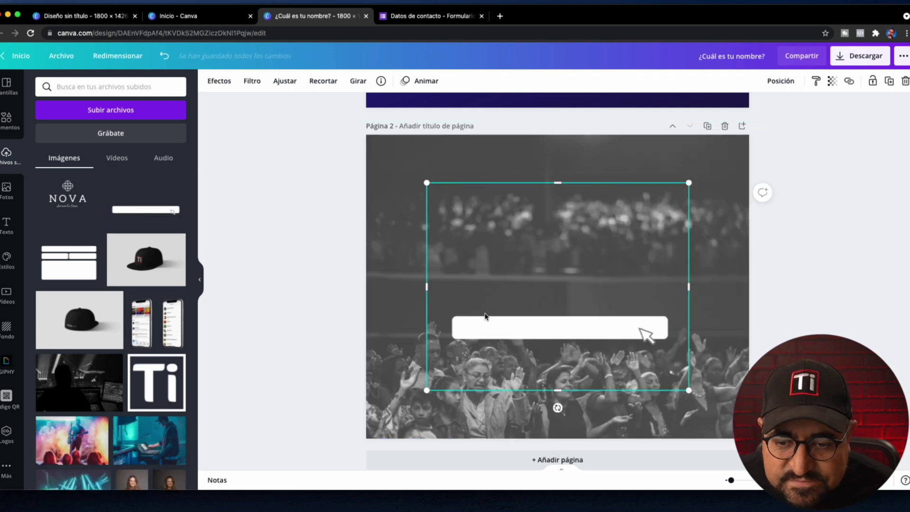
pyautogui.moveTo(506, 326)
pyautogui.mouseDown()
pyautogui.moveTo(498, 312)
pyautogui.moveTo(501, 325)
pyautogui.mouseUp()
pyautogui.moveTo(684, 393)
pyautogui.mouseDown()
pyautogui.moveTo(741, 436)
pyautogui.moveTo(690, 397)
pyautogui.mouseUp()
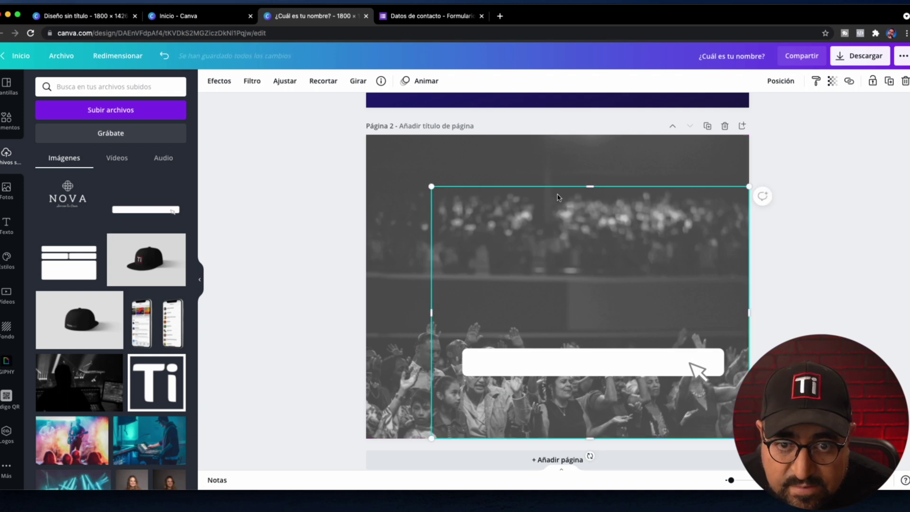
pyautogui.moveTo(437, 187); pyautogui.dragTo(367, 140)
pyautogui.click(296, 171)
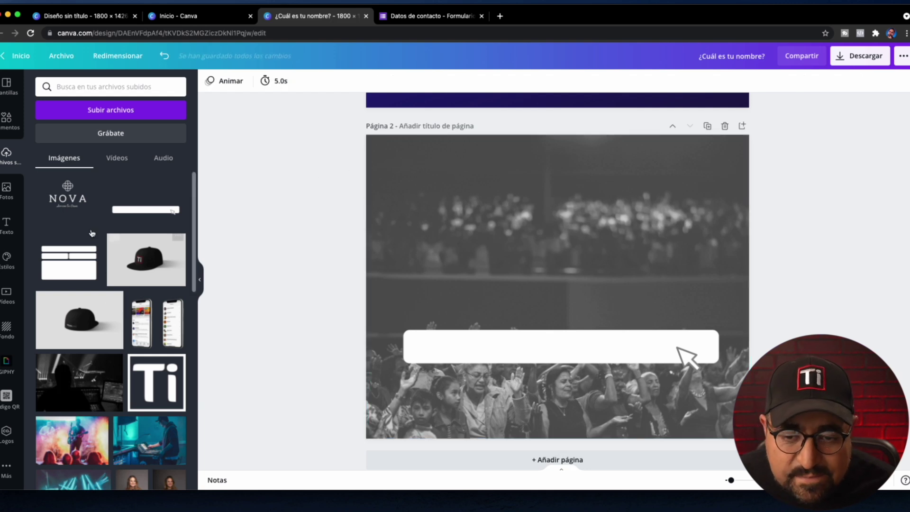
# Add the uploaded NOVA logo to page 2, enlarge it and centre it horizontally above the white bar
pyautogui.click(73, 205)
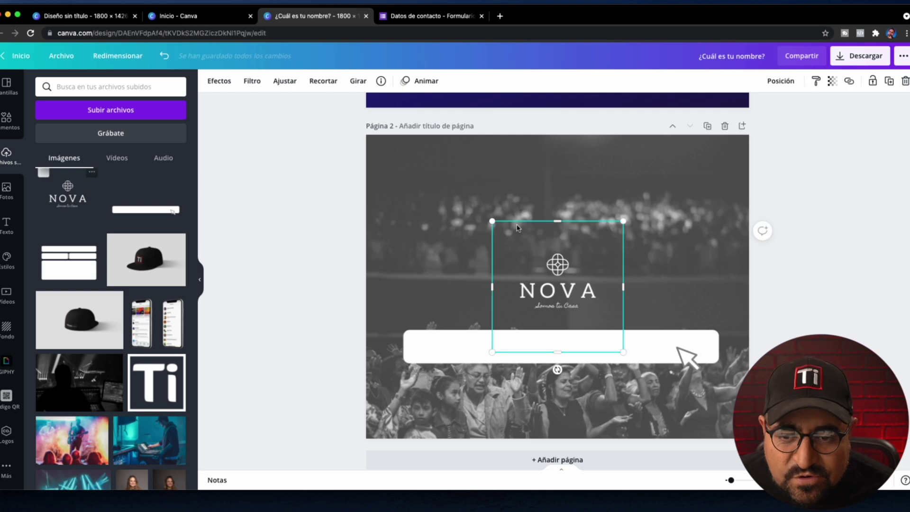
pyautogui.moveTo(559, 254); pyautogui.dragTo(534, 207)
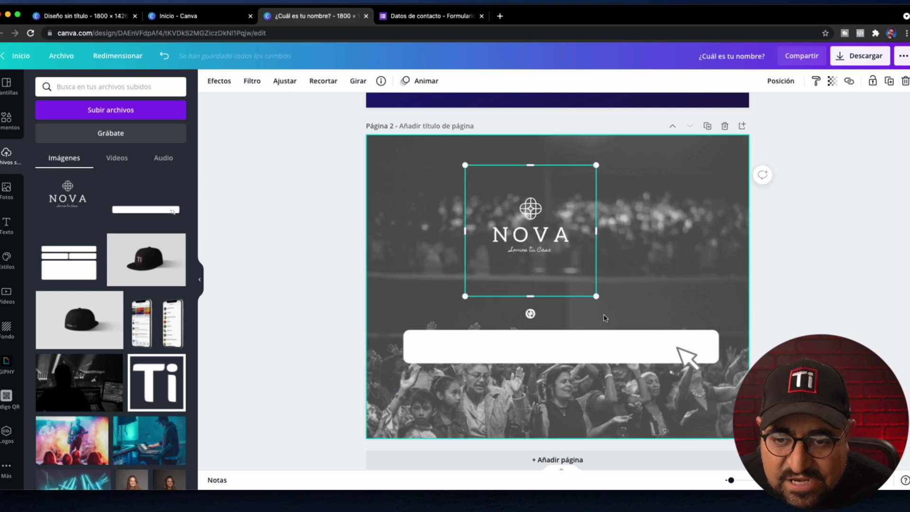
pyautogui.moveTo(596, 295); pyautogui.dragTo(654, 335)
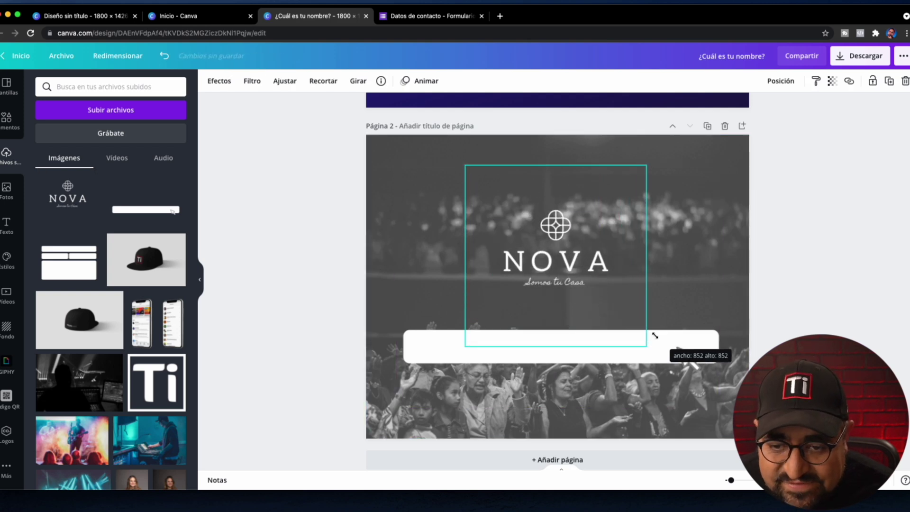
pyautogui.moveTo(567, 263)
pyautogui.mouseDown()
pyautogui.moveTo(559, 257)
pyautogui.moveTo(569, 259)
pyautogui.mouseUp()
pyautogui.moveTo(649, 342); pyautogui.dragTo(683, 376)
pyautogui.moveTo(470, 164); pyautogui.dragTo(452, 145)
pyautogui.moveTo(564, 226); pyautogui.dragTo(557, 222)
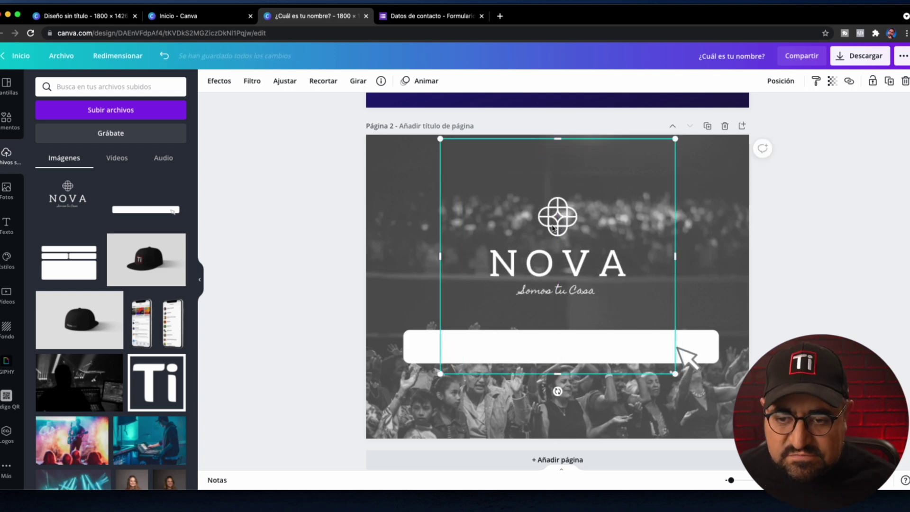
pyautogui.click(418, 407)
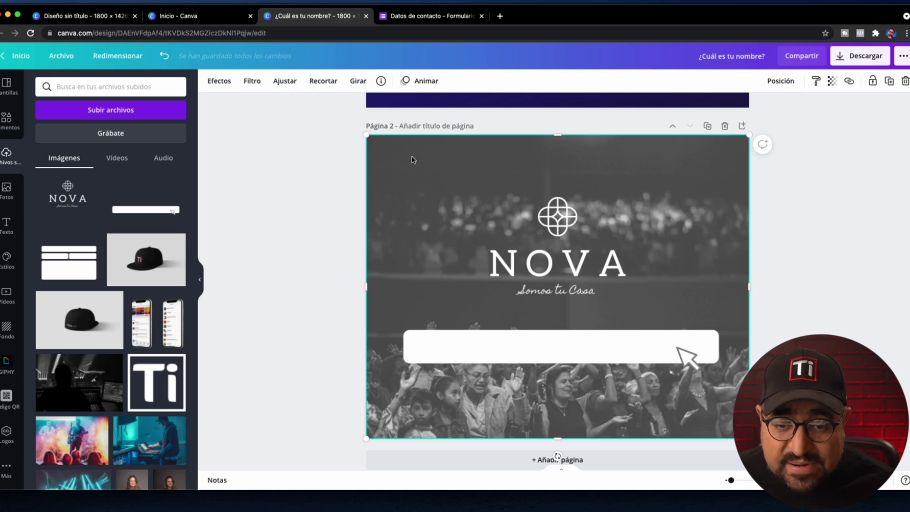
# Move a copy of the "¿Cuál es tu nombre?" text from page 1 onto the white bar on page 2
pyautogui.scroll(5, 417, 189)
pyautogui.click(451, 231)
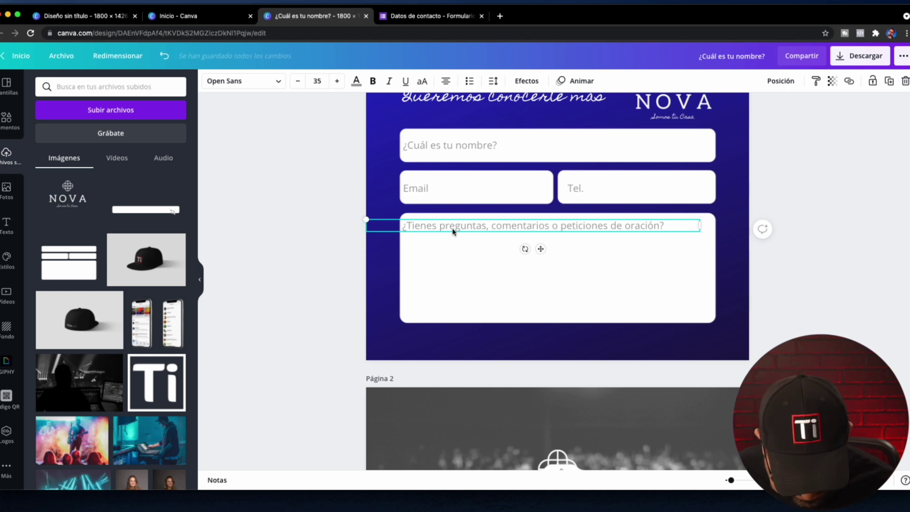
pyautogui.click(451, 148)
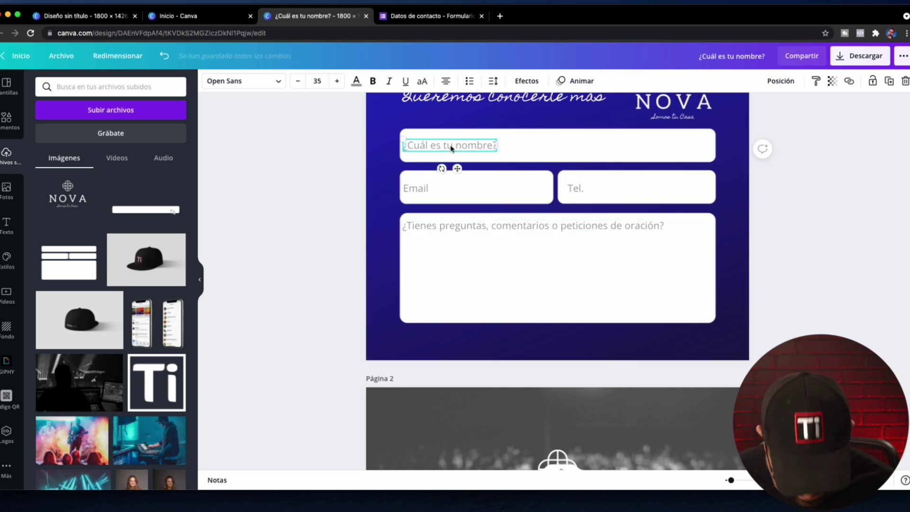
pyautogui.moveTo(456, 148); pyautogui.dragTo(504, 426)
pyautogui.scroll(-5, 497, 369)
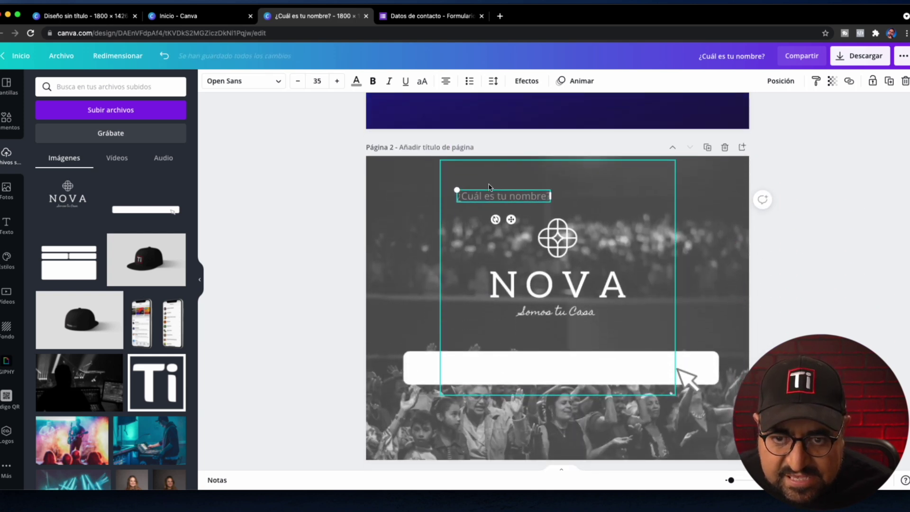
pyautogui.moveTo(490, 198); pyautogui.dragTo(527, 370)
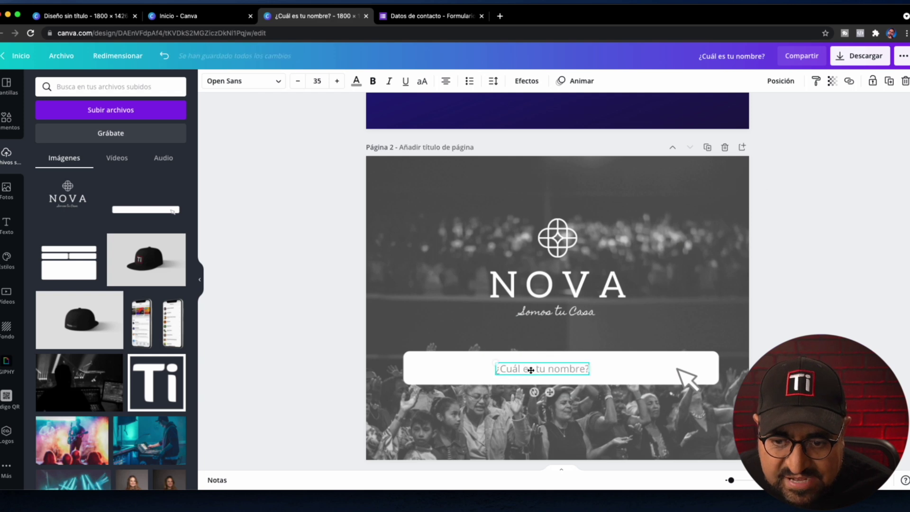
pyautogui.doubleClick(530, 369)
pyautogui.write('www')
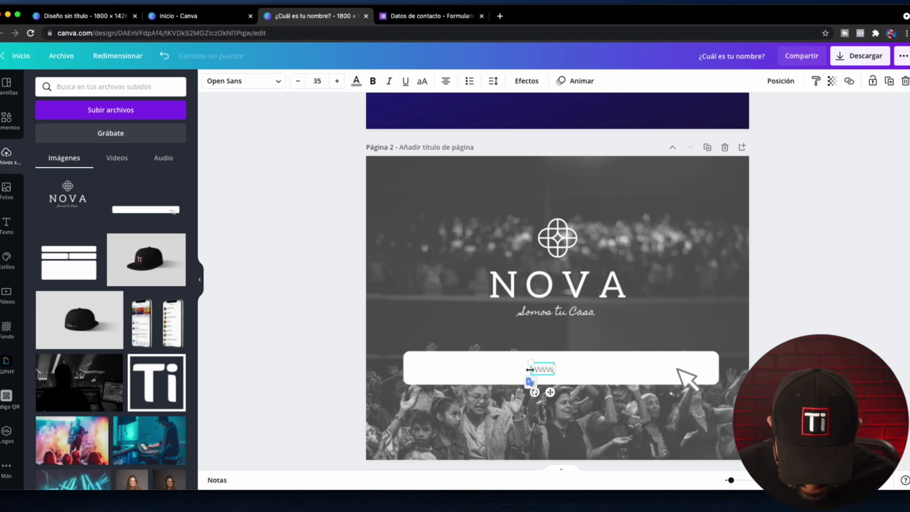
pyautogui.write('.igle')
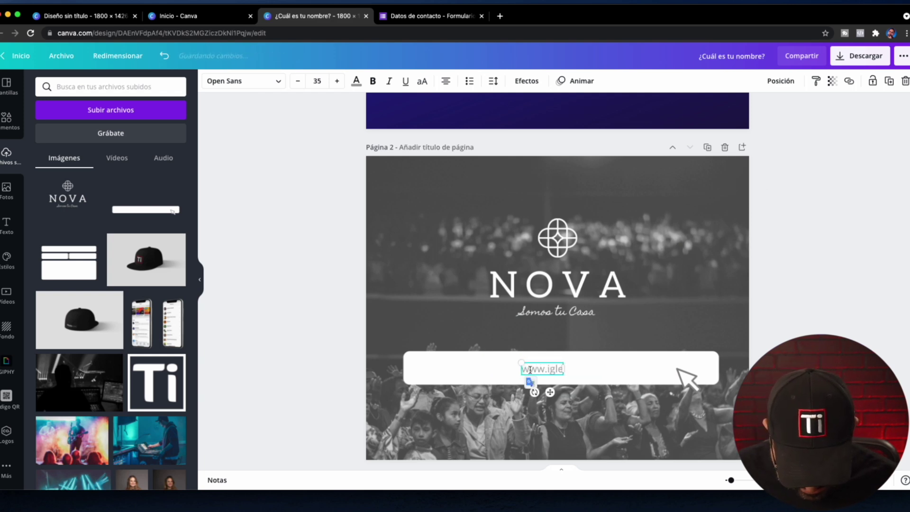
pyautogui.write('sianova')
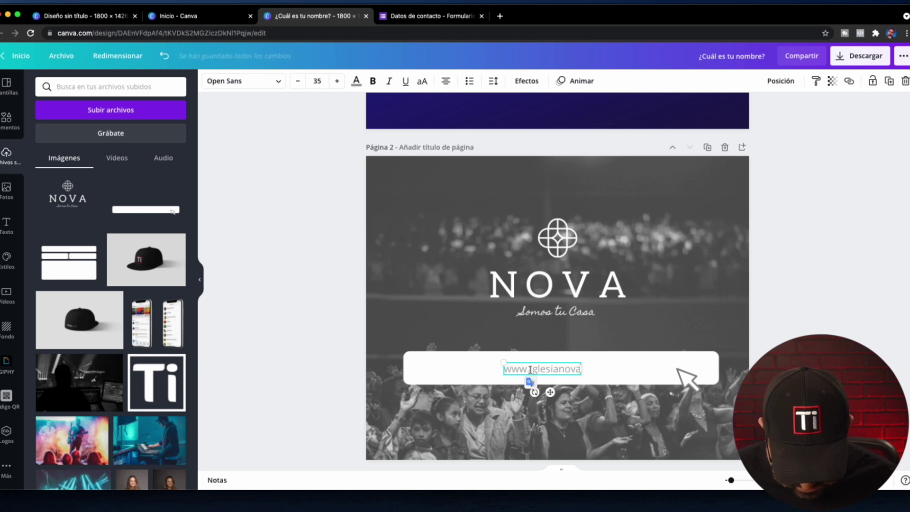
pyautogui.write('.ch')
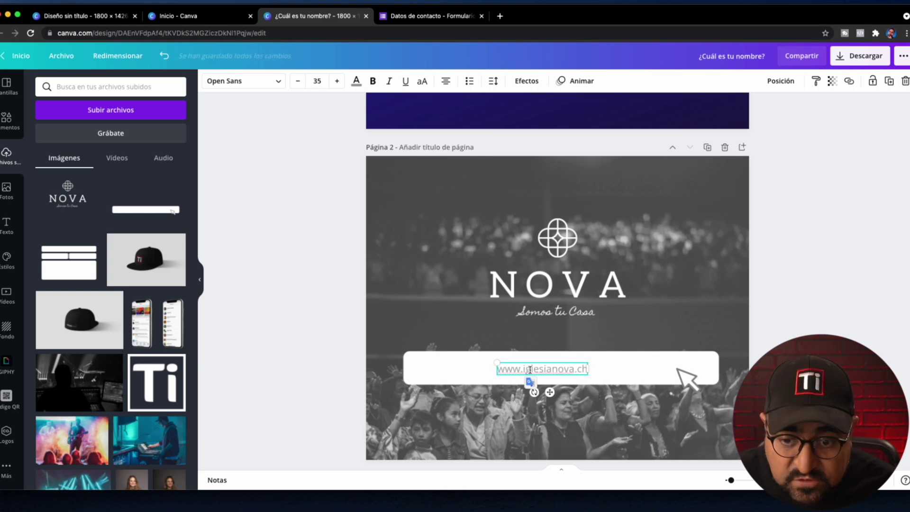
# Enlarge the web address to about font size 71.6 and centre it within the white bar
pyautogui.moveTo(495, 361); pyautogui.dragTo(398, 331)
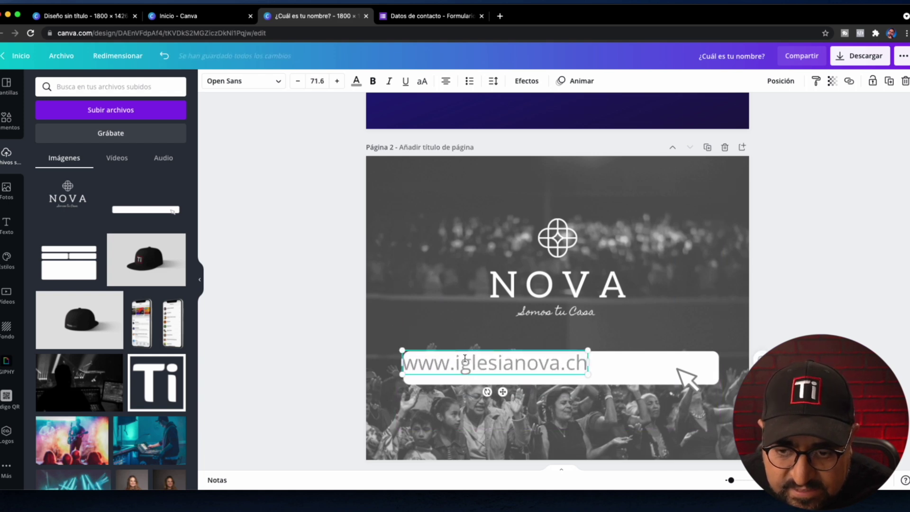
pyautogui.click(425, 326)
pyautogui.moveTo(446, 364); pyautogui.dragTo(503, 368)
pyautogui.click(313, 246)
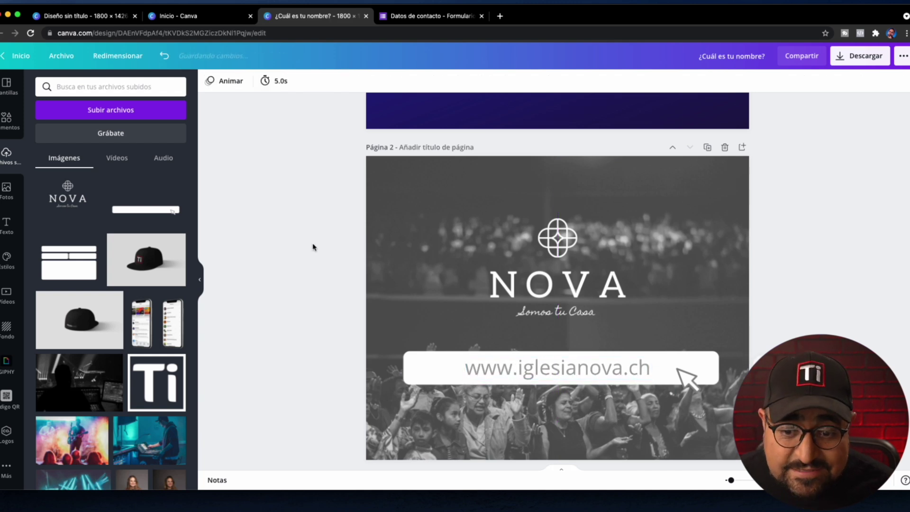
pyautogui.scroll(6, 406, 217)
pyautogui.scroll(-6, 439, 218)
pyautogui.scroll(4, 440, 219)
pyautogui.scroll(-4, 441, 220)
pyautogui.scroll(5, 441, 223)
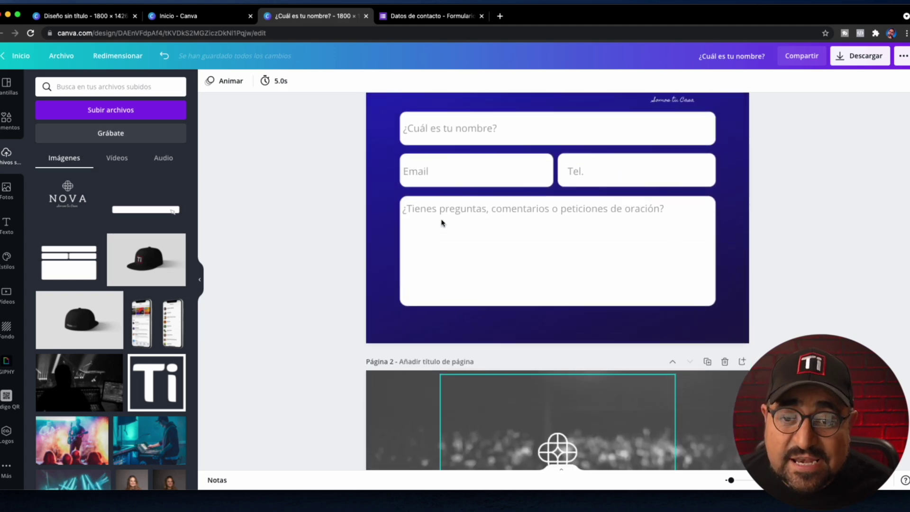
pyautogui.scroll(2, 441, 223)
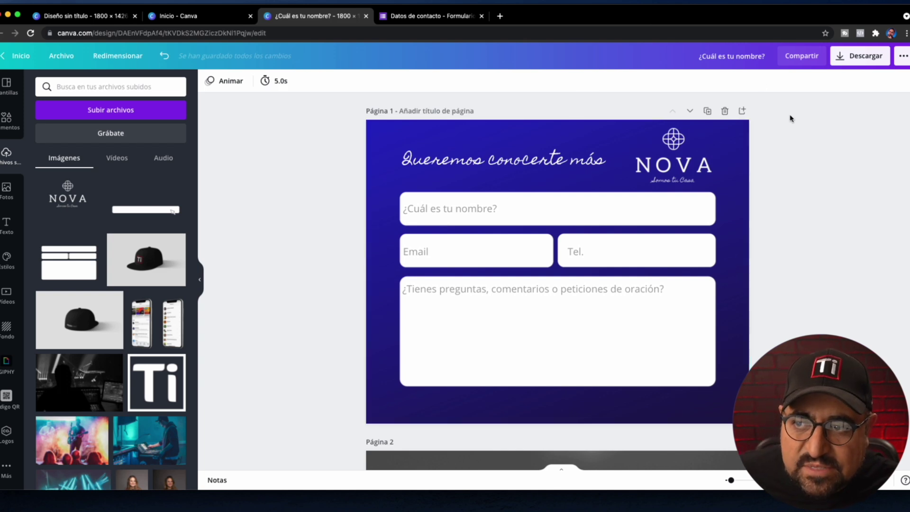
# Download both pages of the card as "PDF para impresión"
pyautogui.click(859, 58)
pyautogui.click(827, 124)
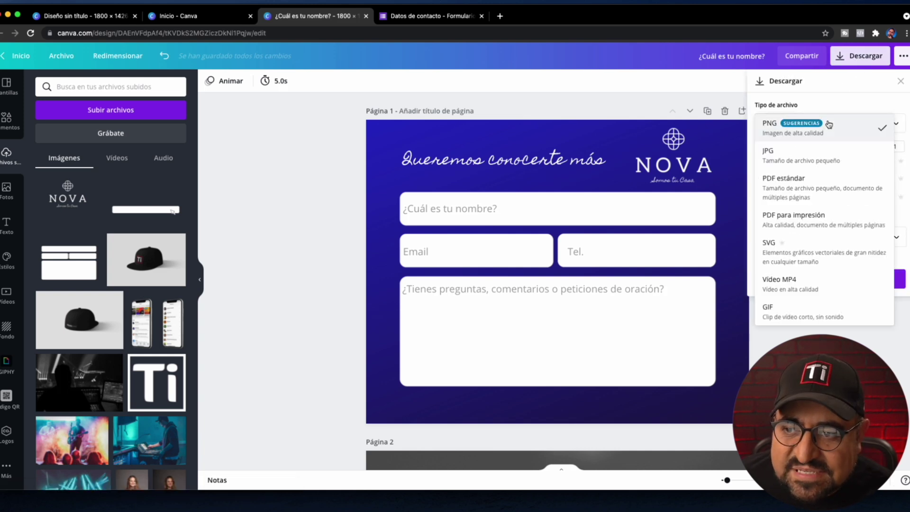
pyautogui.click(826, 217)
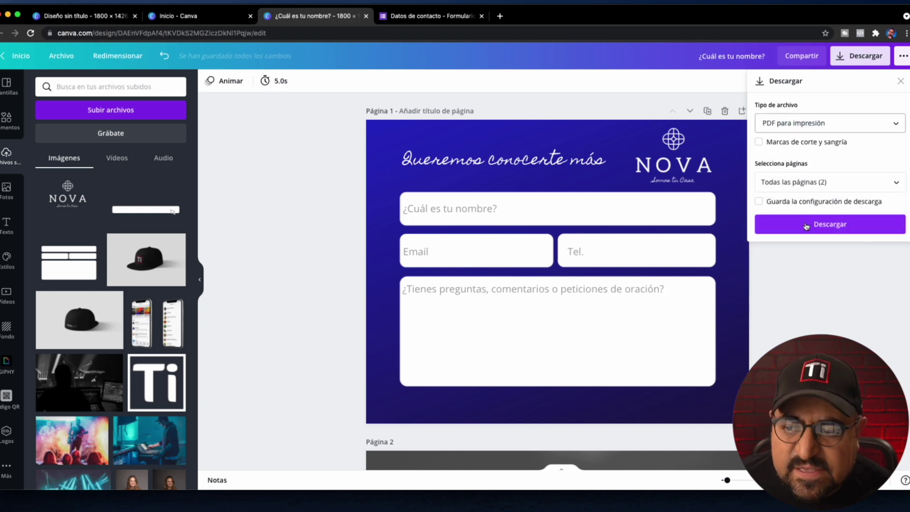
pyautogui.click(804, 183)
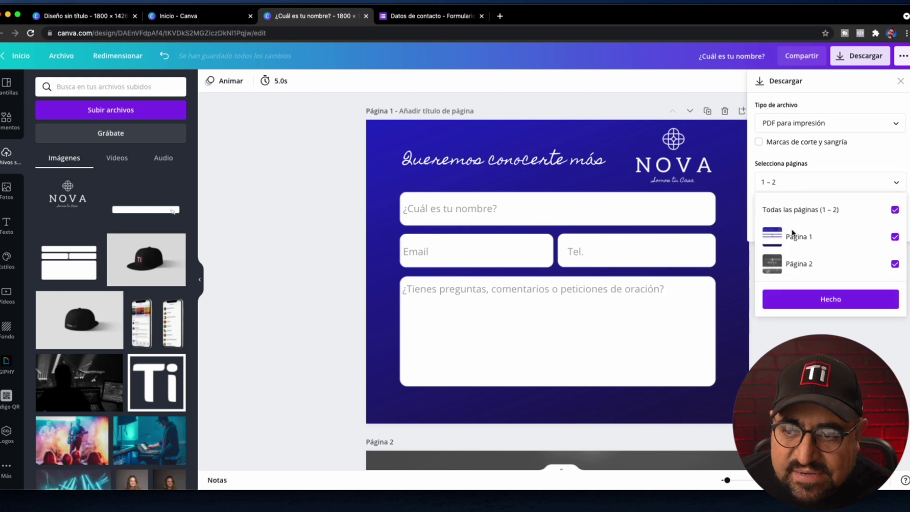
pyautogui.click(832, 306)
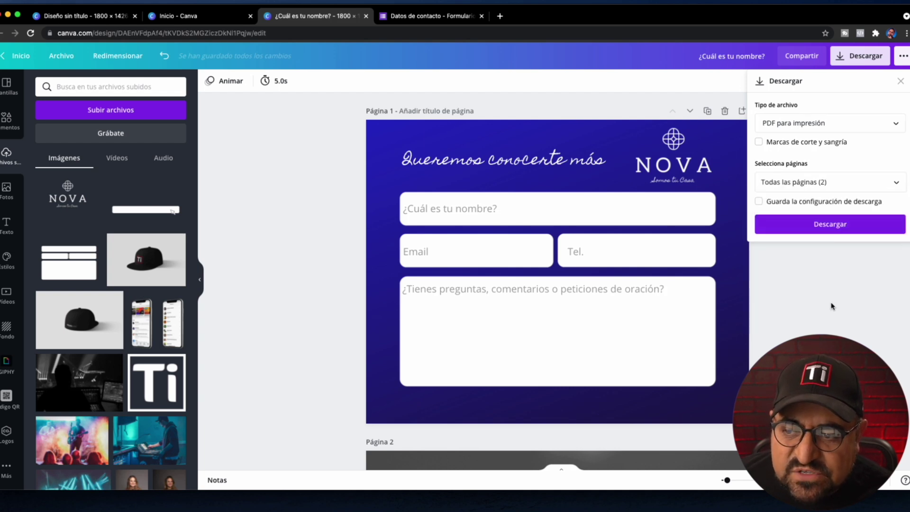
pyautogui.click(825, 231)
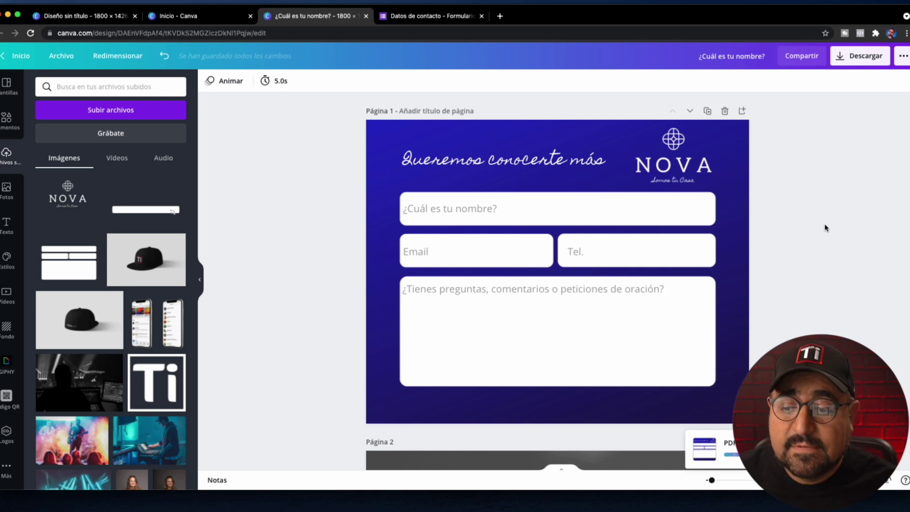
pyautogui.scroll(-5, 588, 294)
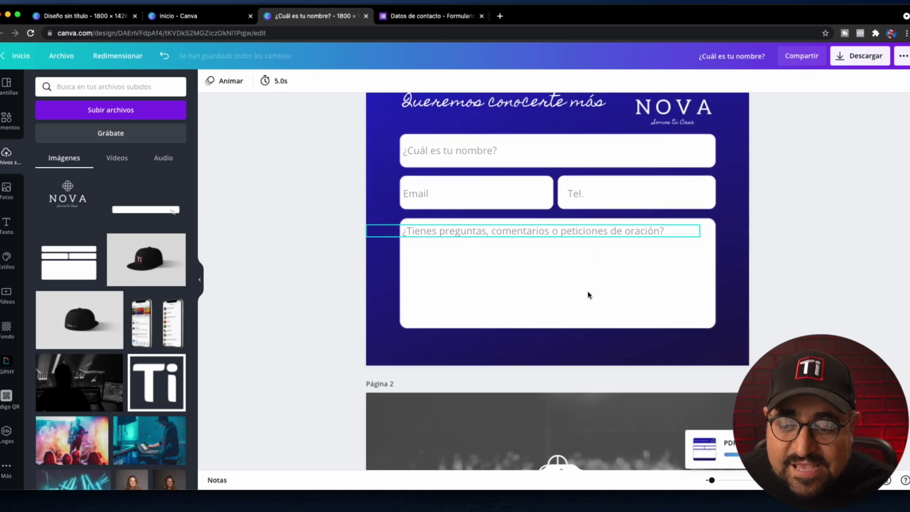
pyautogui.scroll(-5, 624, 241)
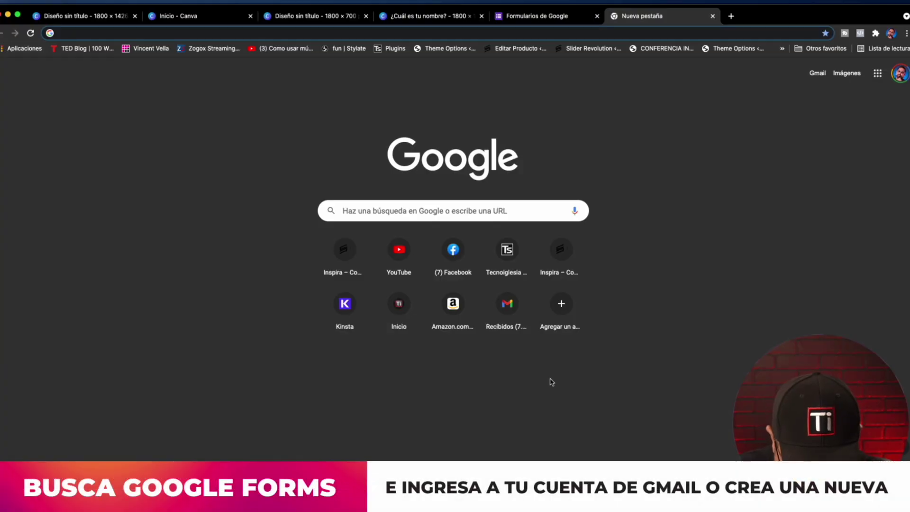
# Search the web for "google forms" and open the Google Forms sign-in result
pyautogui.write('google form')
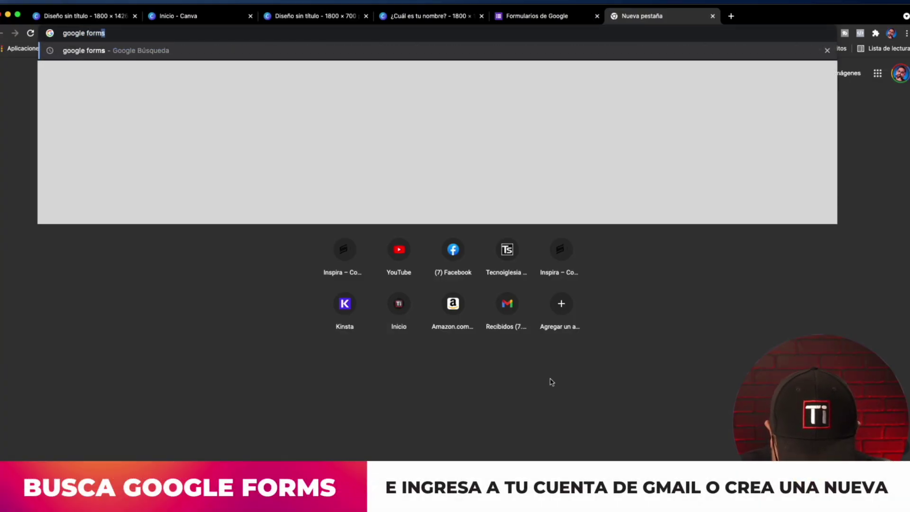
pyautogui.write('s')
pyautogui.press('Return')
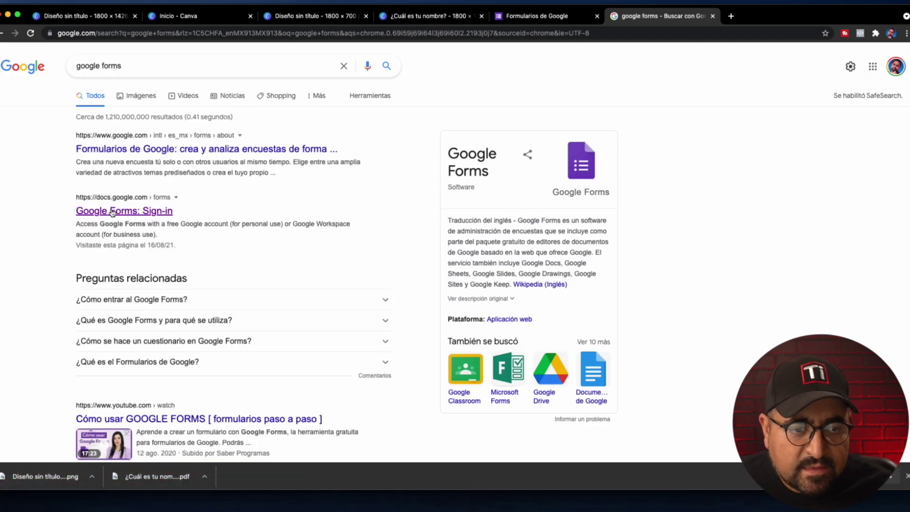
pyautogui.click(132, 213)
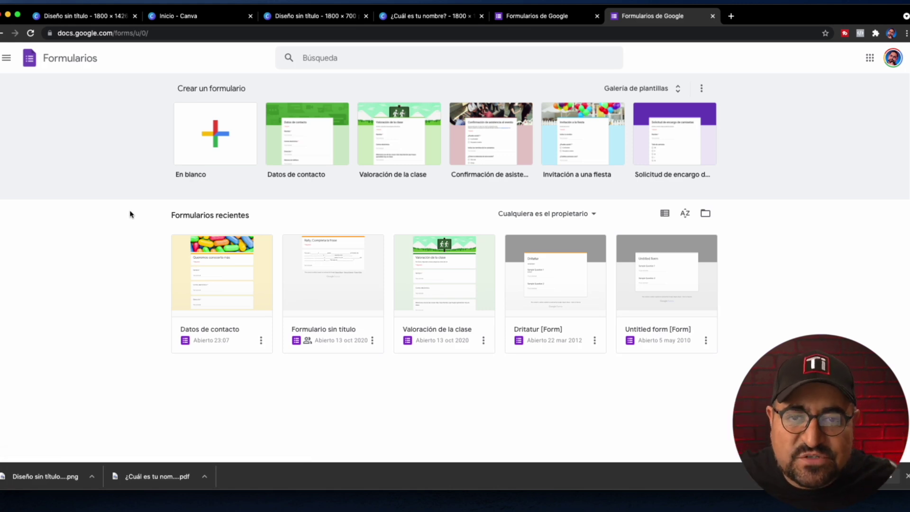
# Create a form from the "Datos de contacto" template under Personal in the template gallery and look over its questions
pyautogui.click(657, 89)
pyautogui.scroll(-2, 322, 223)
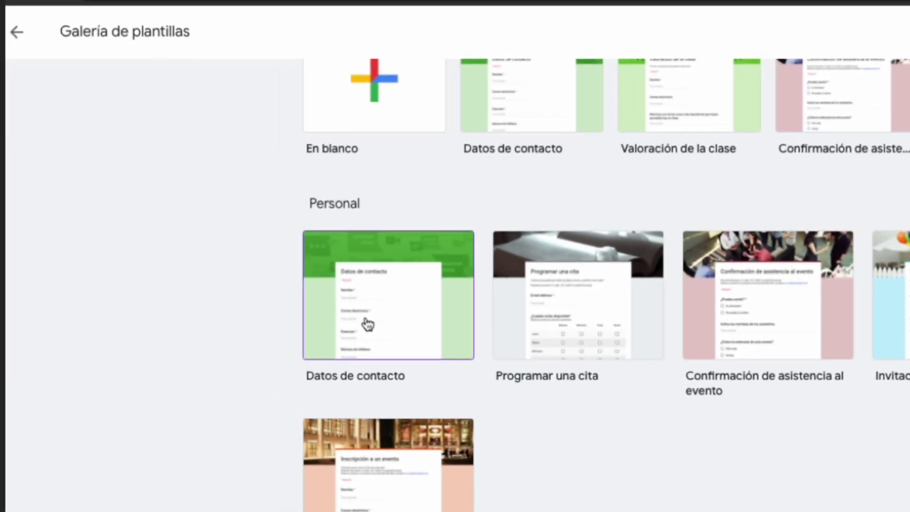
pyautogui.click(384, 317)
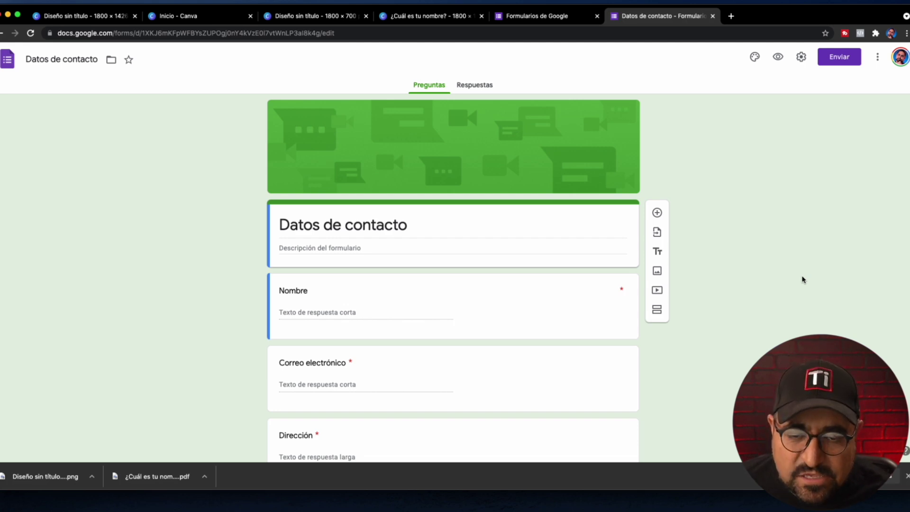
pyautogui.scroll(-2, 690, 314)
pyautogui.scroll(2, 690, 314)
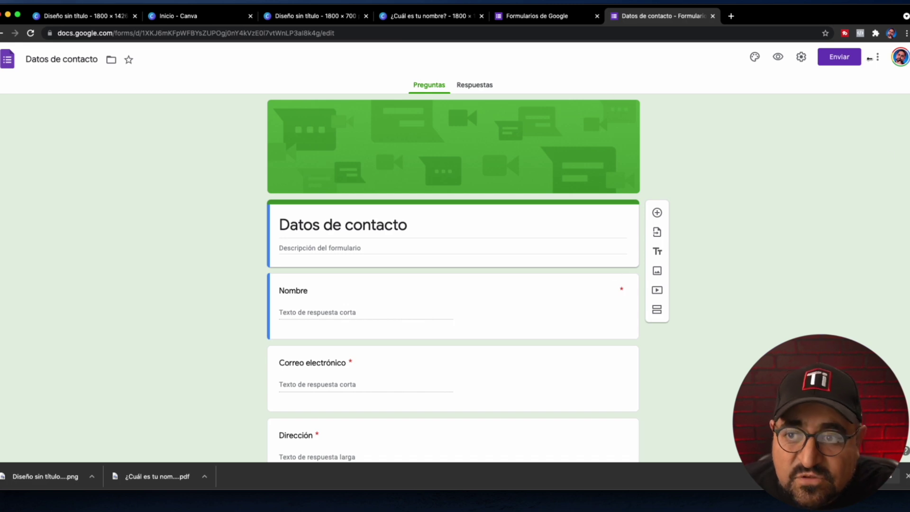
# Replace the form's header image with the uploaded "Diseño sin título (31).png", cropped around the NOVA logo and the crowd
pyautogui.click(754, 57)
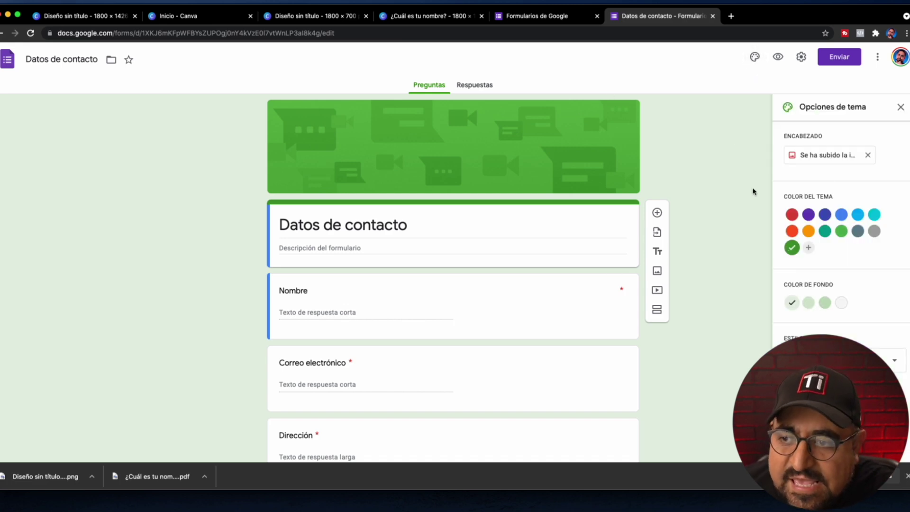
pyautogui.click(867, 155)
pyautogui.click(821, 156)
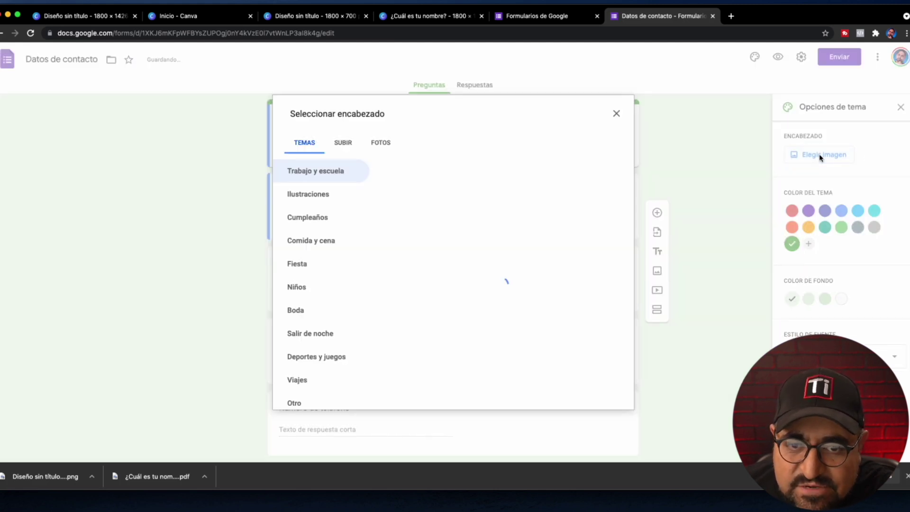
pyautogui.click(344, 143)
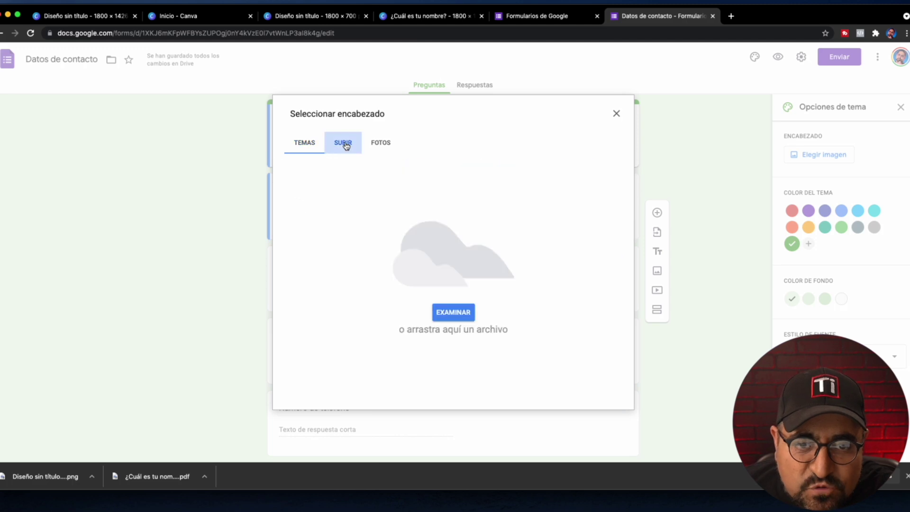
pyautogui.click(447, 315)
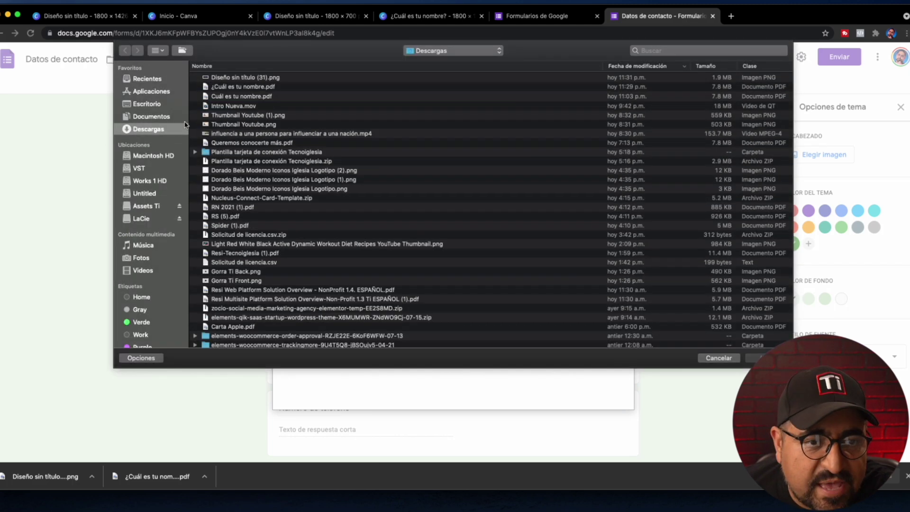
pyautogui.click(249, 87)
pyautogui.click(251, 78)
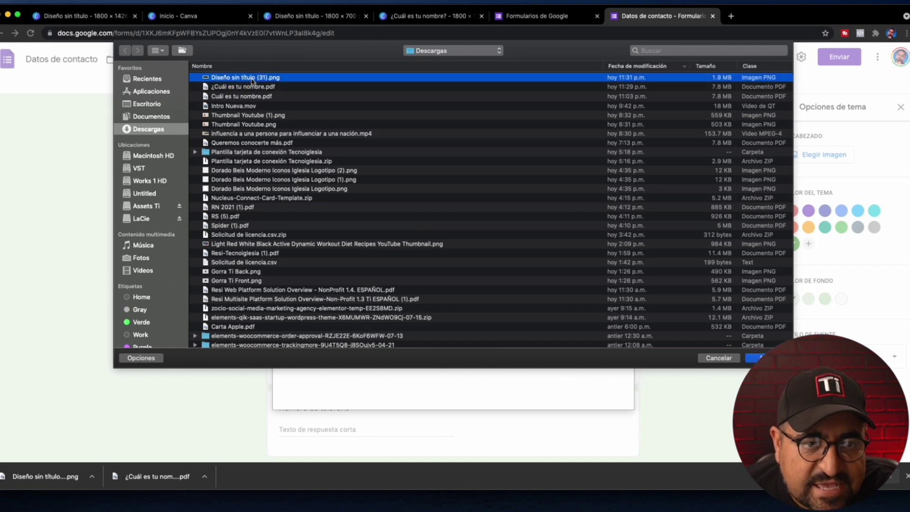
pyautogui.press('Return')
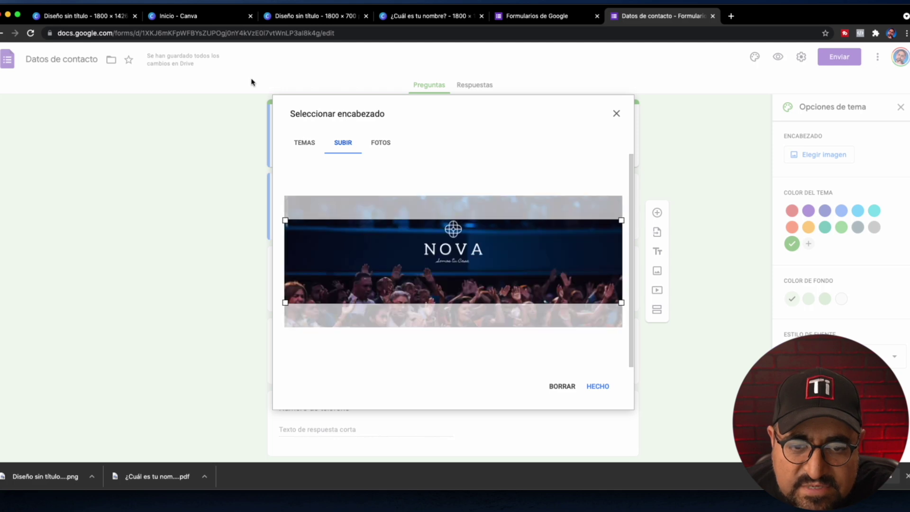
pyautogui.moveTo(371, 271)
pyautogui.mouseDown()
pyautogui.moveTo(372, 248)
pyautogui.moveTo(374, 269)
pyautogui.mouseUp()
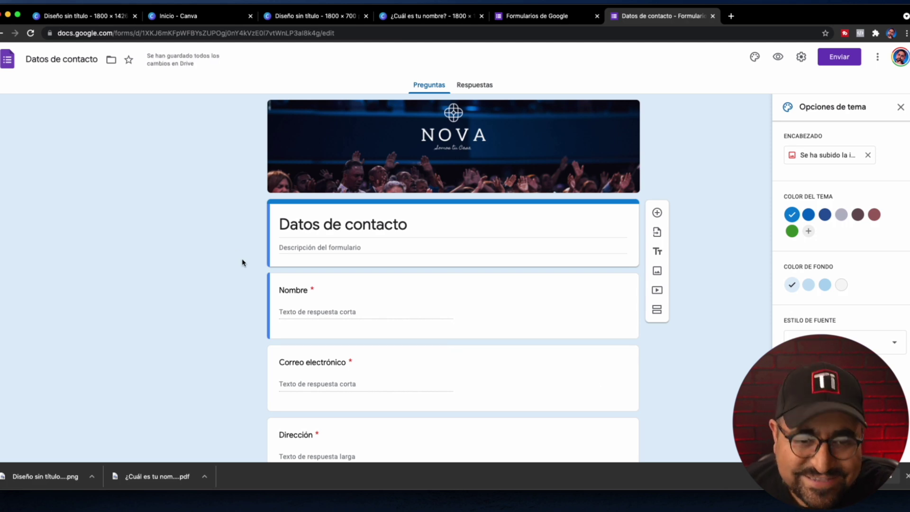
pyautogui.click(121, 294)
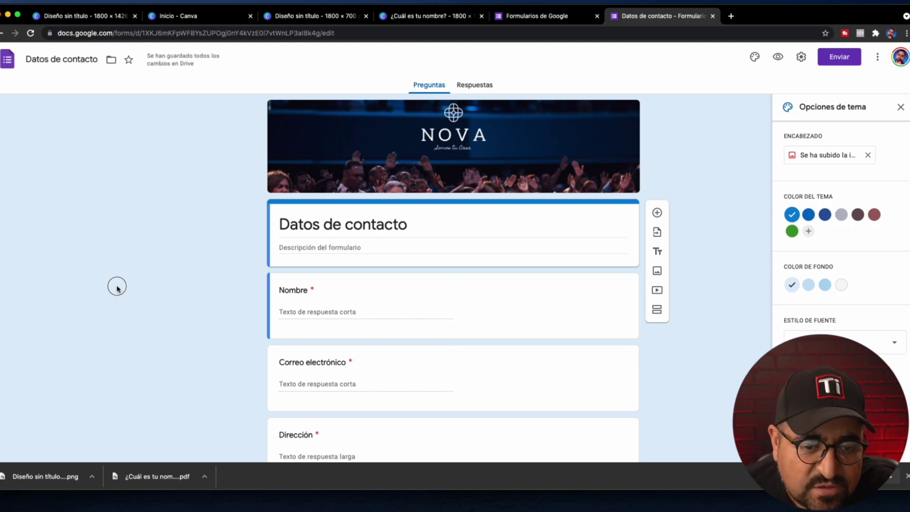
# Change the form's title to "Queremos conocerte más"
pyautogui.tripleClick(393, 224)
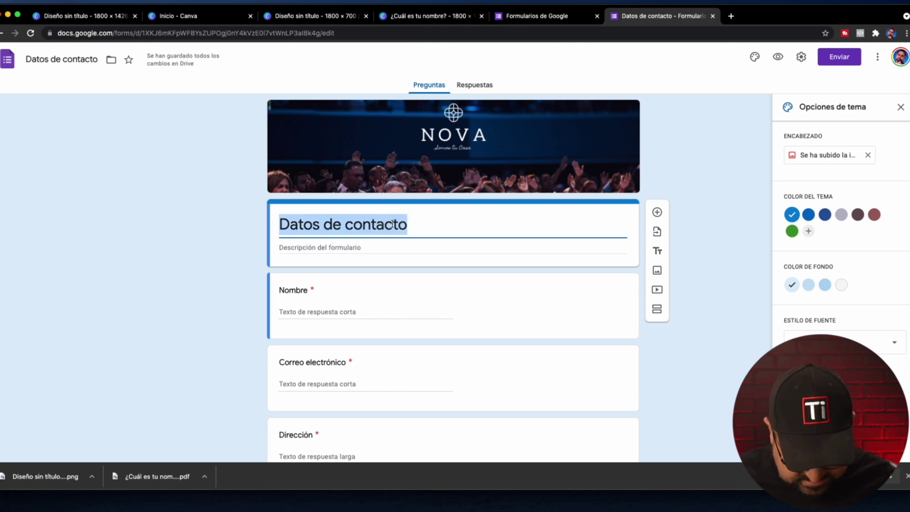
pyautogui.write('QUeremos')
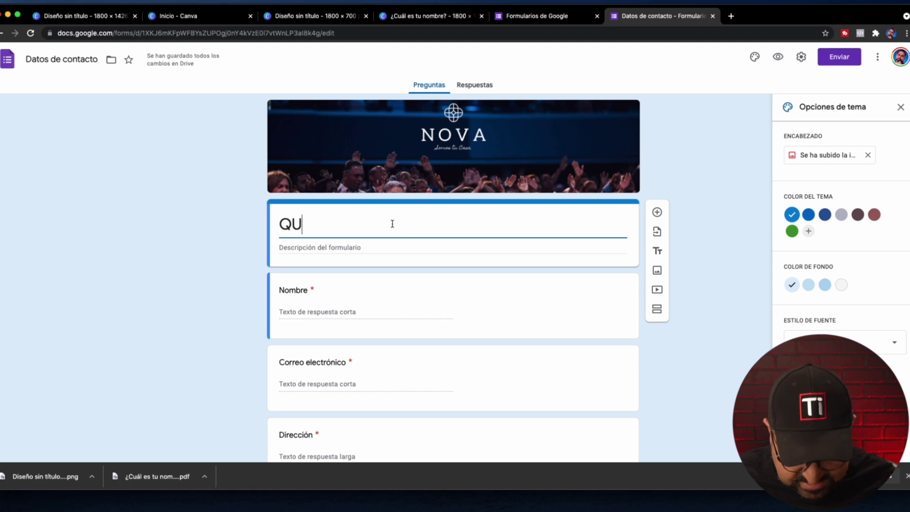
pyautogui.write('conocerte más')
pyautogui.click(301, 225)
pyautogui.press('BackSpace')
pyautogui.write('u')
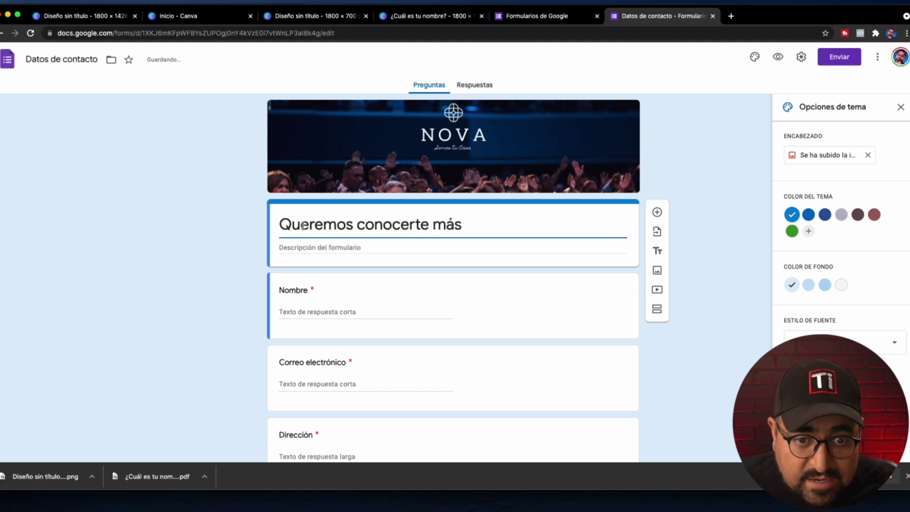
# Enter "Por rellena el formulario" as the form's description
pyautogui.click(341, 247)
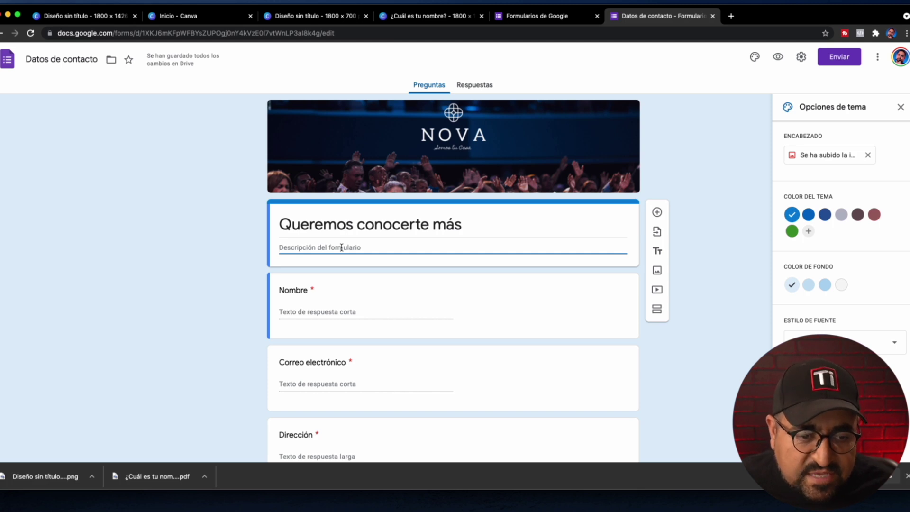
pyautogui.write('Por rellena')
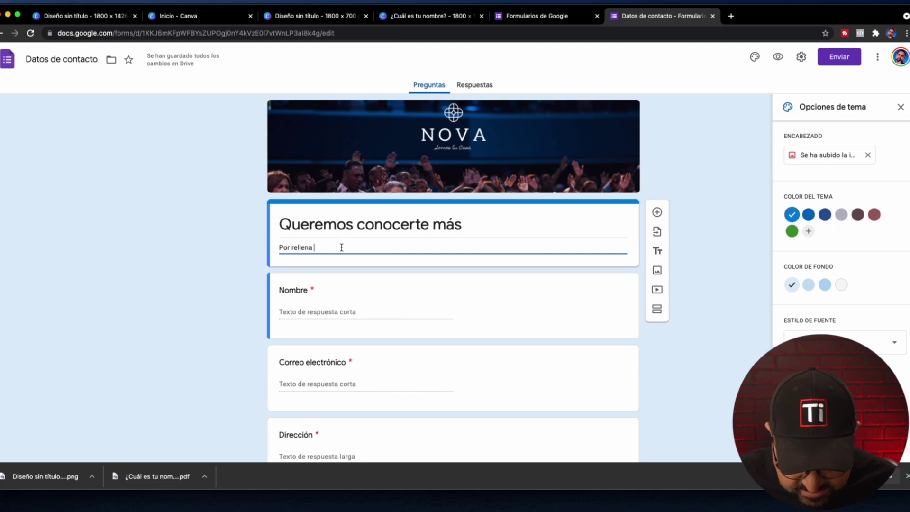
pyautogui.write(' el f')
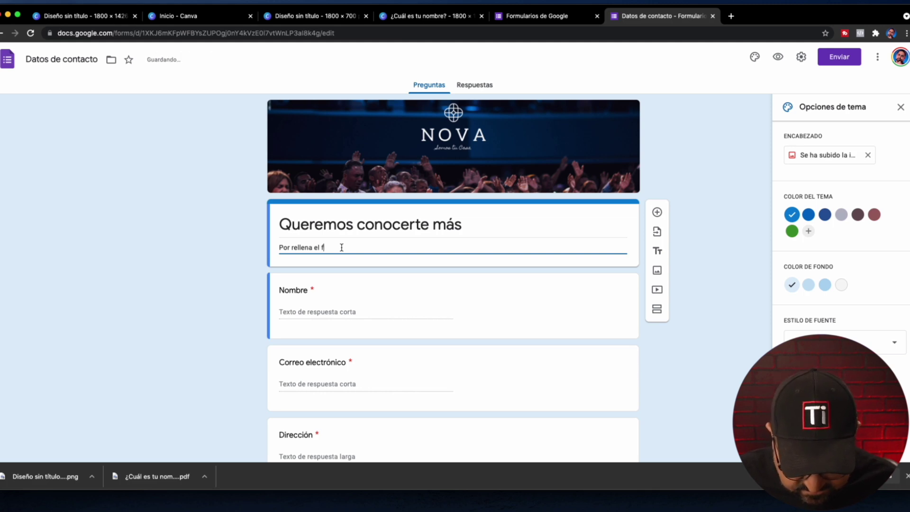
pyautogui.write('ormulario')
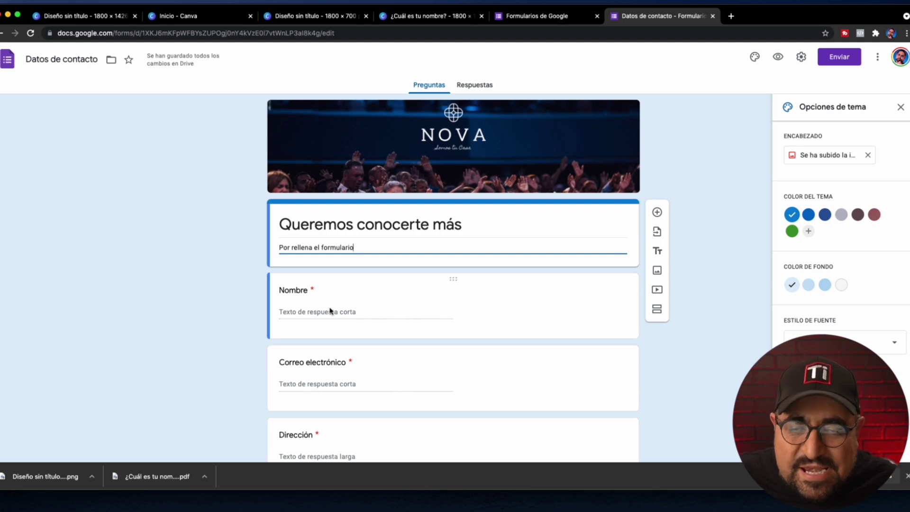
# Delete the "Dirección" question from the form
pyautogui.scroll(-1, 332, 303)
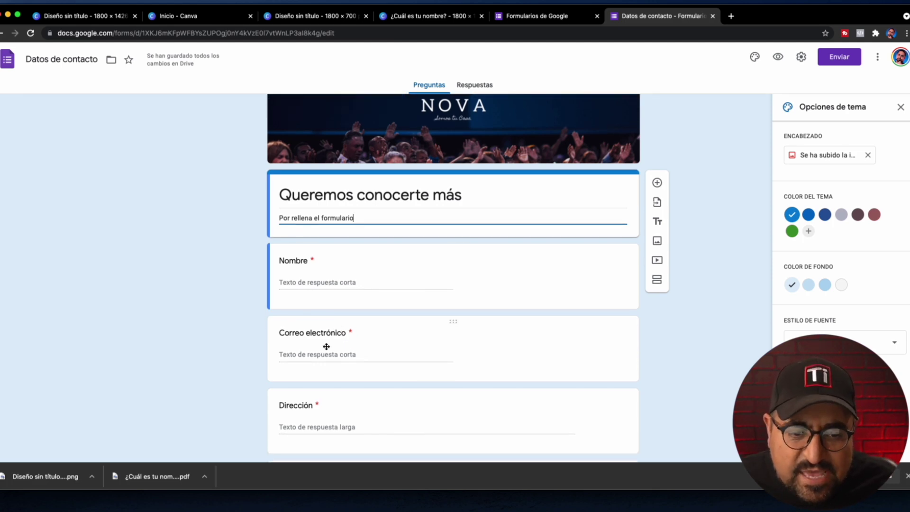
pyautogui.scroll(-1, 479, 396)
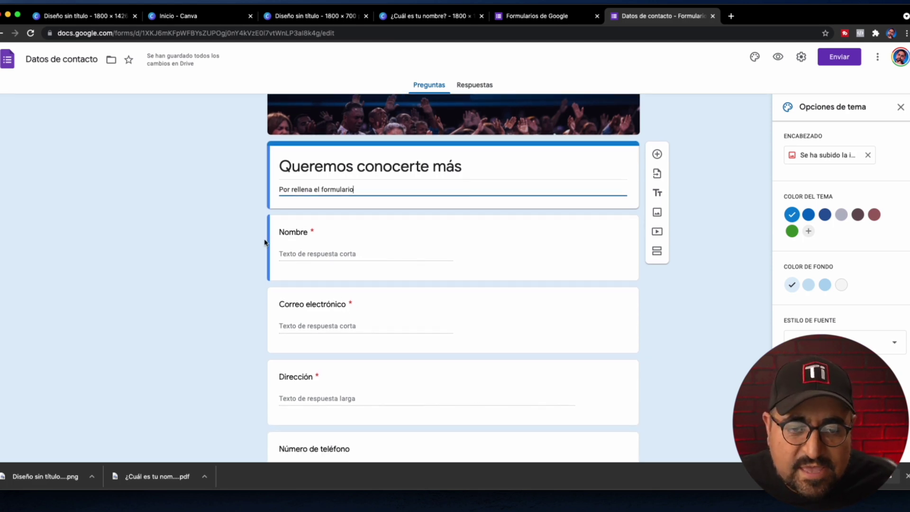
pyautogui.scroll(-1, 311, 239)
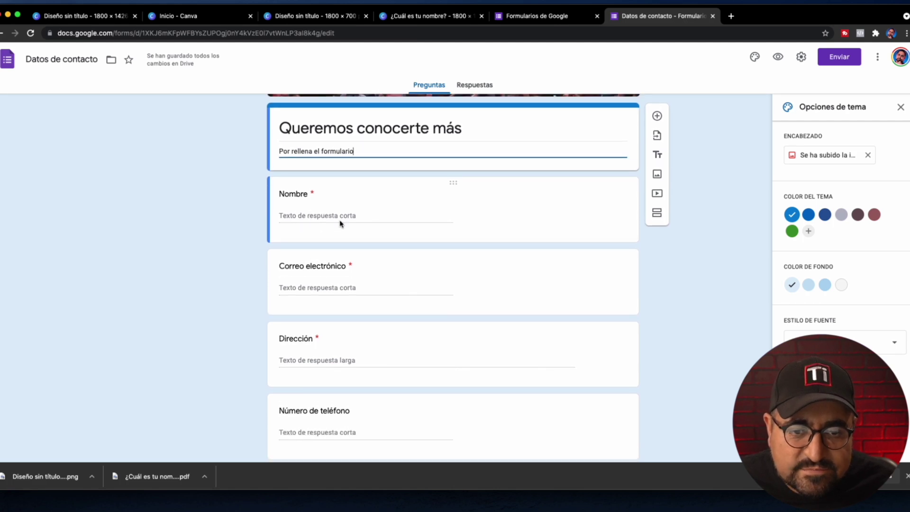
pyautogui.scroll(-3, 322, 258)
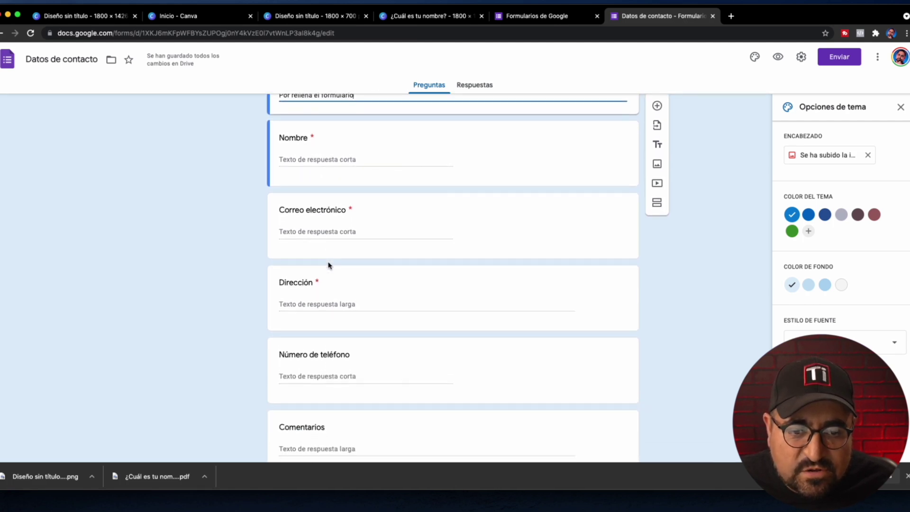
pyautogui.click(452, 242)
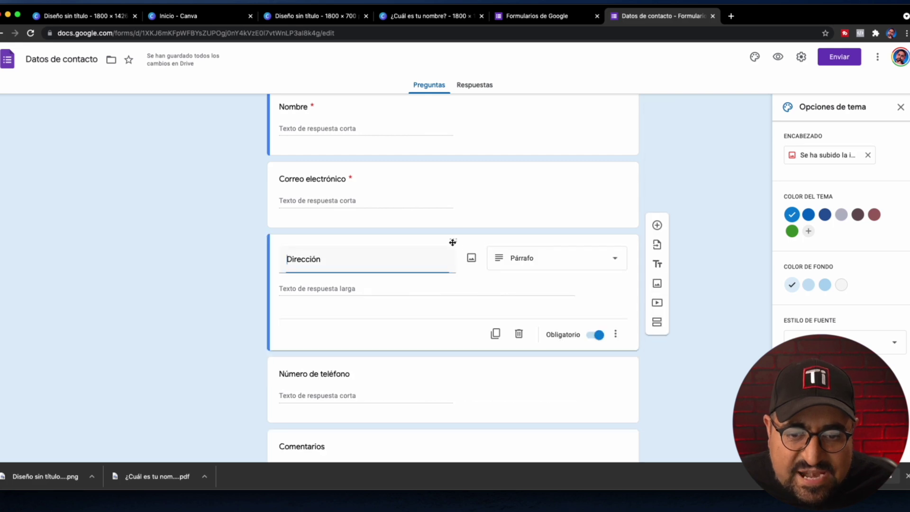
pyautogui.click(518, 334)
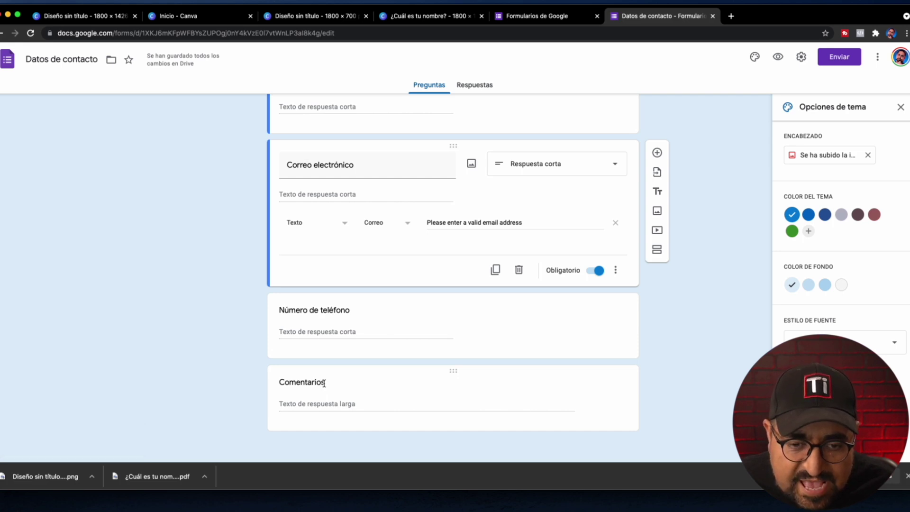
# Rename the "Comentarios" question as "¿Tienes preguntas, comentarios o peticiones de oración?"
pyautogui.click(324, 382)
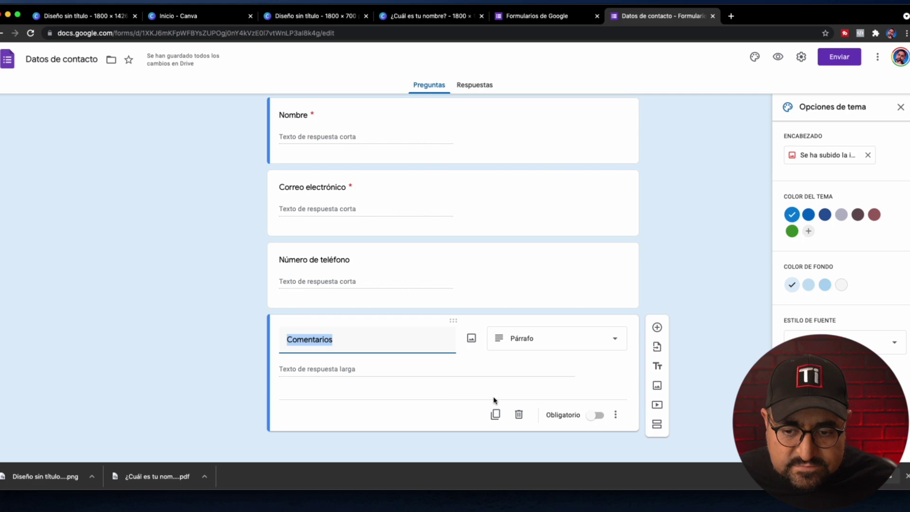
pyautogui.write('¿Tienes preguntas')
pyautogui.write(', ')
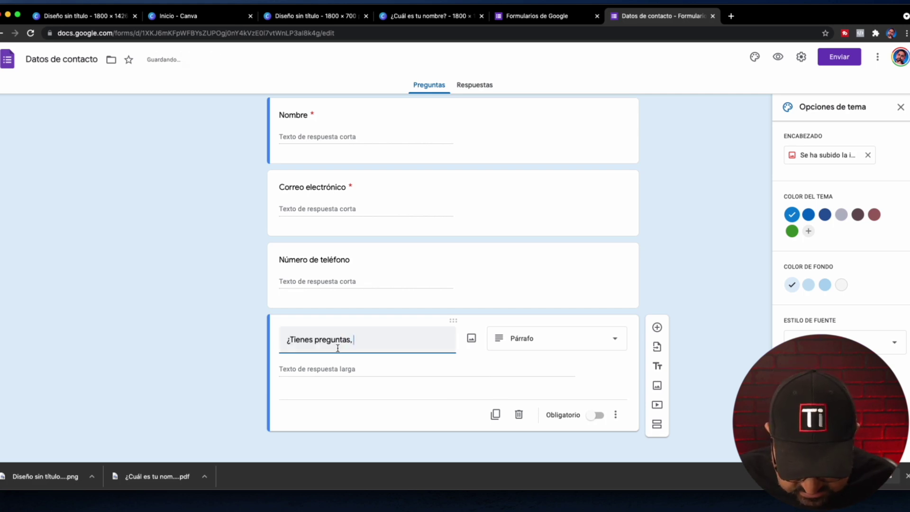
pyautogui.write('comentarios o ')
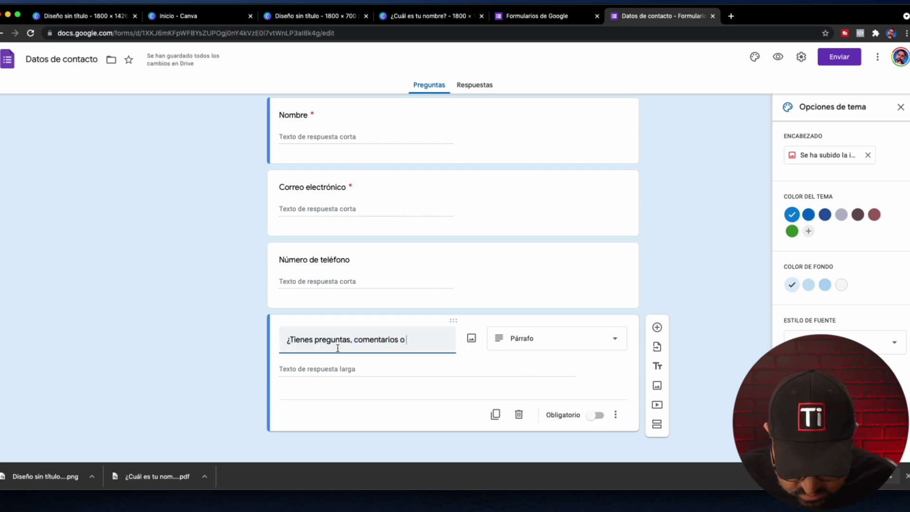
pyautogui.write('petiones de o')
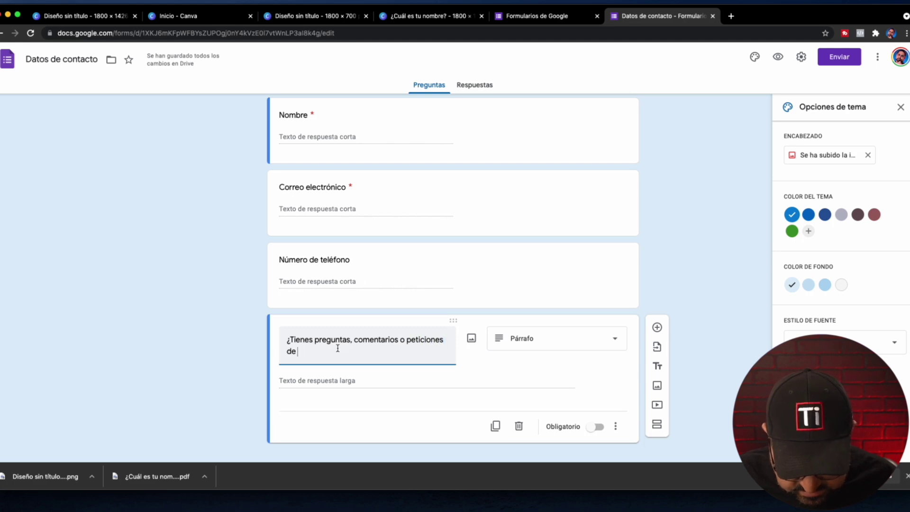
pyautogui.write('ración?')
pyautogui.click(222, 216)
# Make the "Número de teléfono" question mandatory
pyautogui.scroll(4, 272, 202)
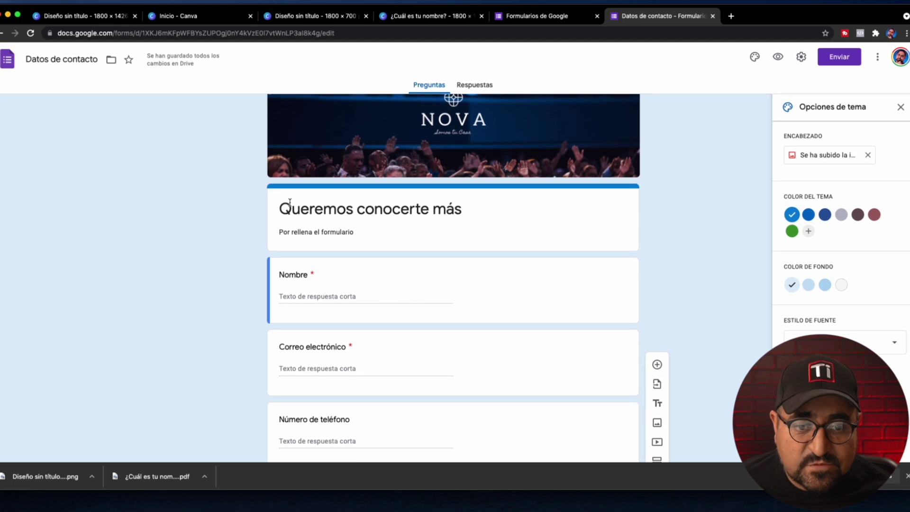
pyautogui.scroll(-5, 290, 203)
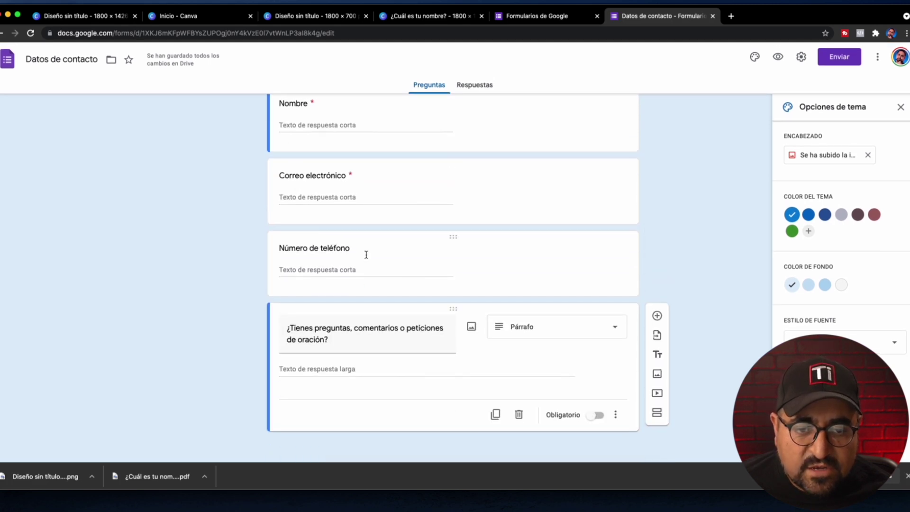
pyautogui.click(374, 248)
pyautogui.scroll(4, 379, 246)
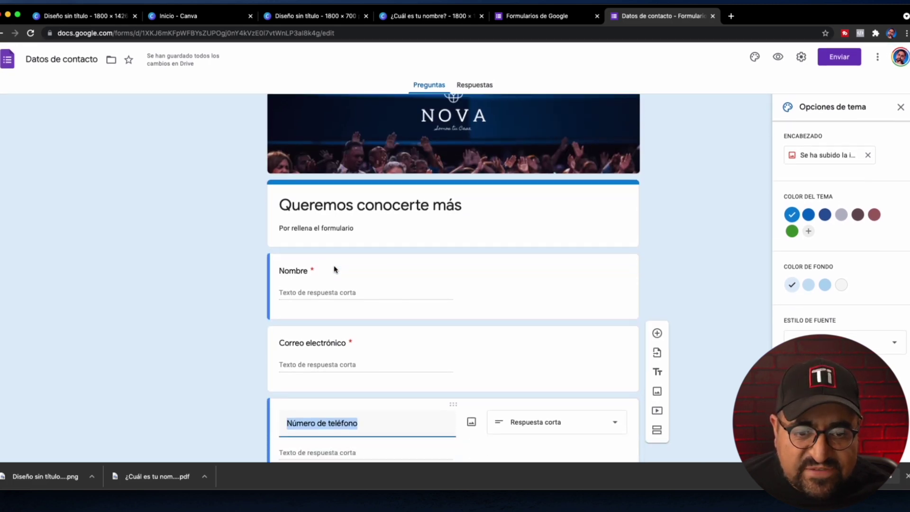
pyautogui.scroll(-1, 334, 269)
pyautogui.scroll(-2, 313, 223)
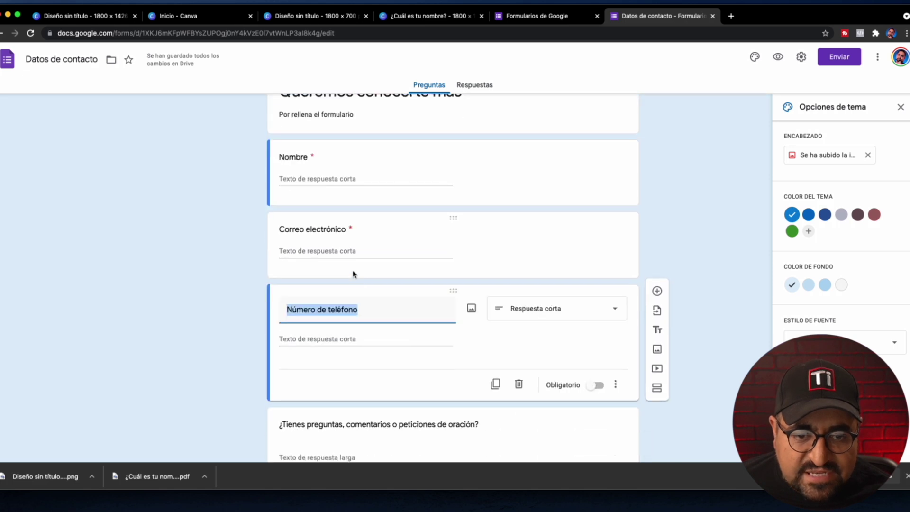
pyautogui.scroll(-2, 359, 291)
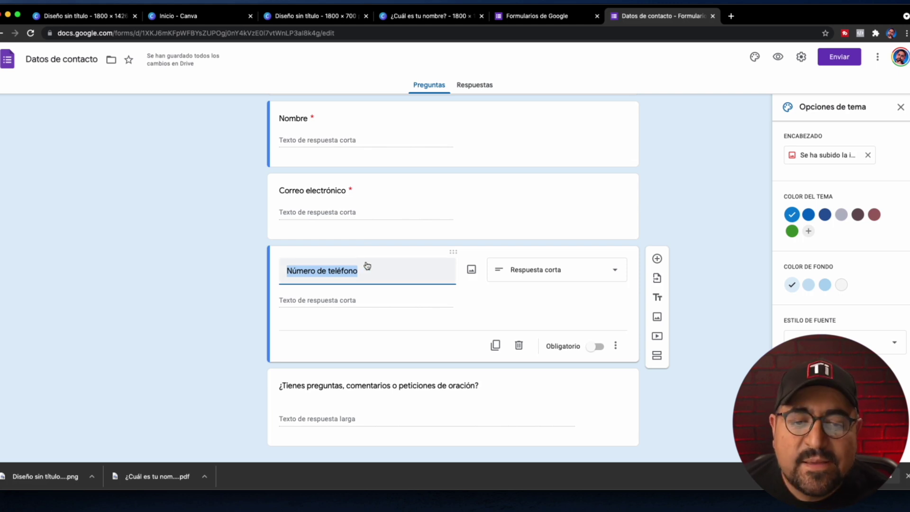
pyautogui.click(593, 347)
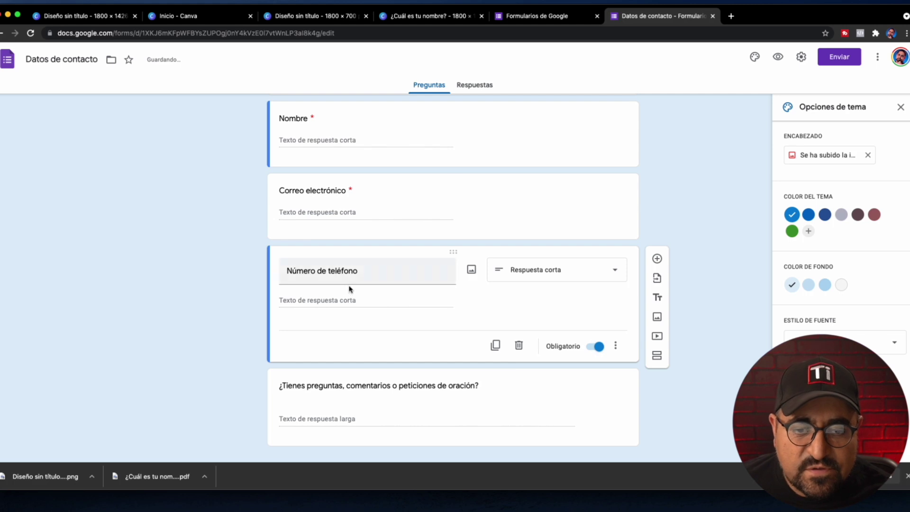
# Review the form from header to last question, checking each question's answer type and whether it is mandatory
pyautogui.click(341, 206)
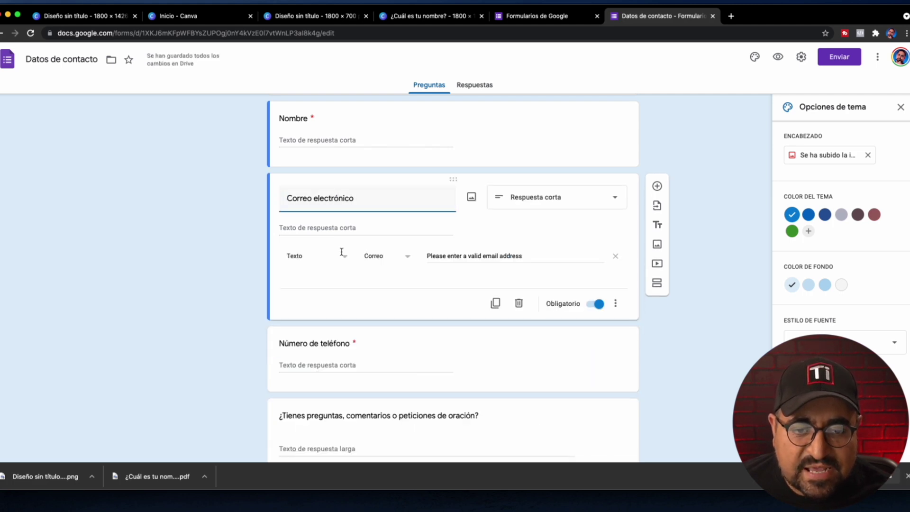
pyautogui.click(301, 122)
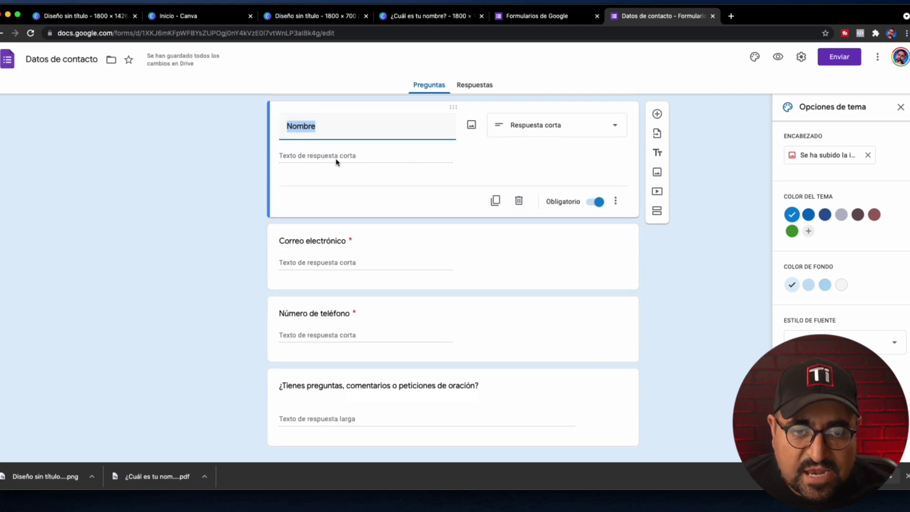
pyautogui.click(322, 250)
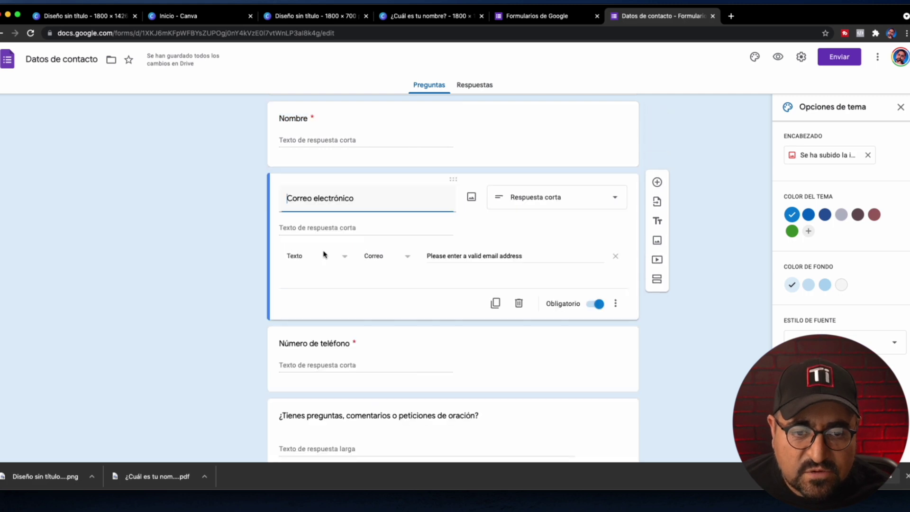
pyautogui.click(330, 364)
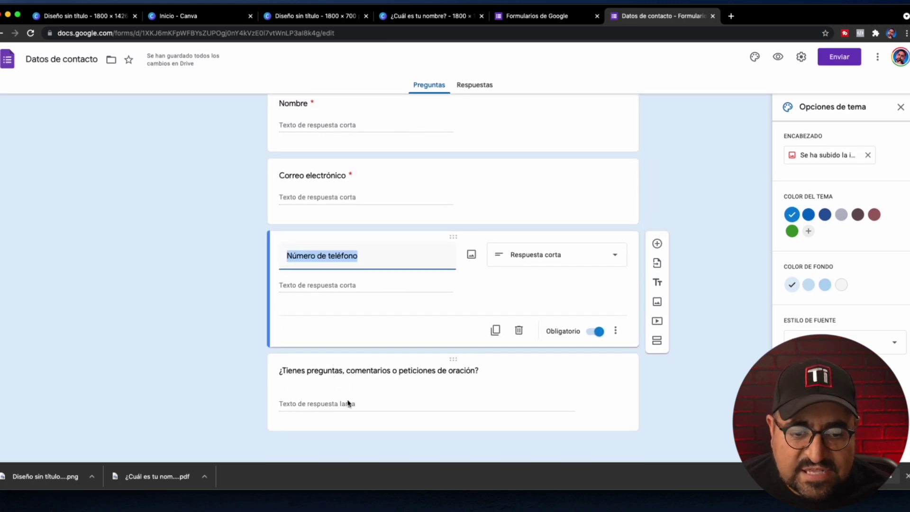
pyautogui.click(346, 401)
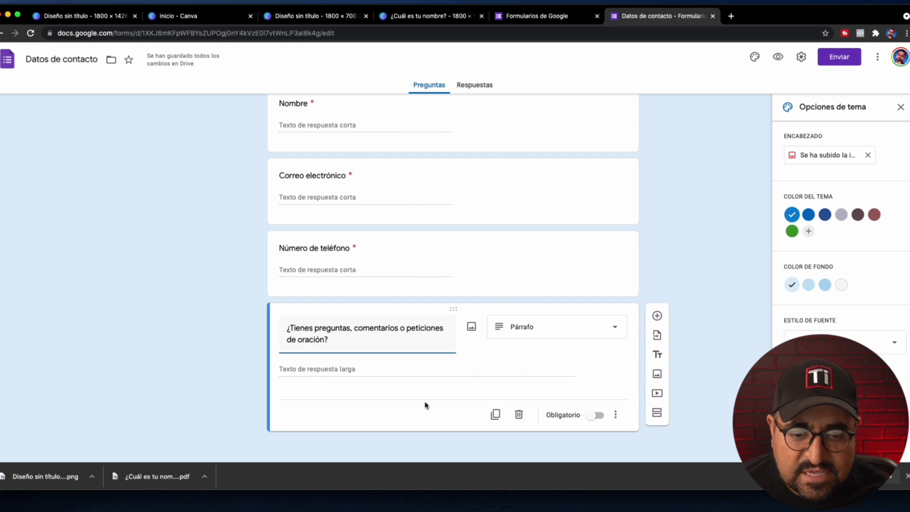
pyautogui.scroll(1, 443, 383)
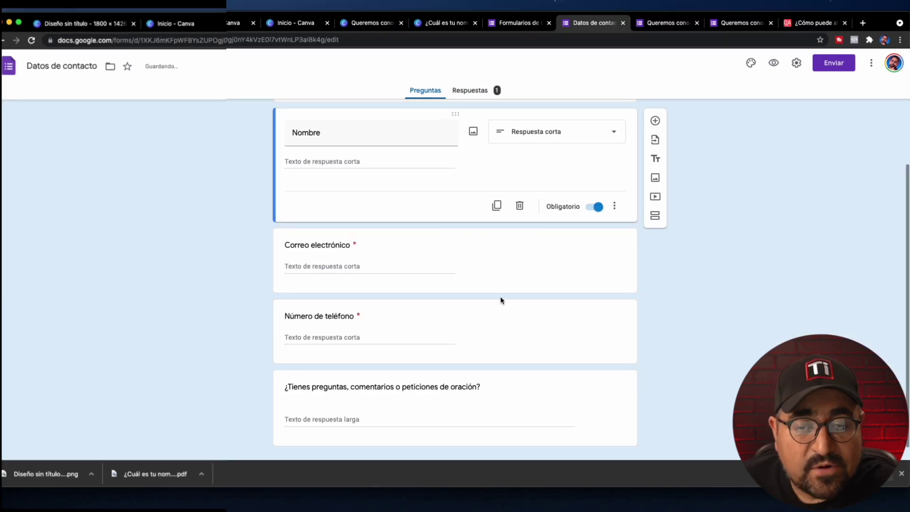
pyautogui.scroll(5, 501, 299)
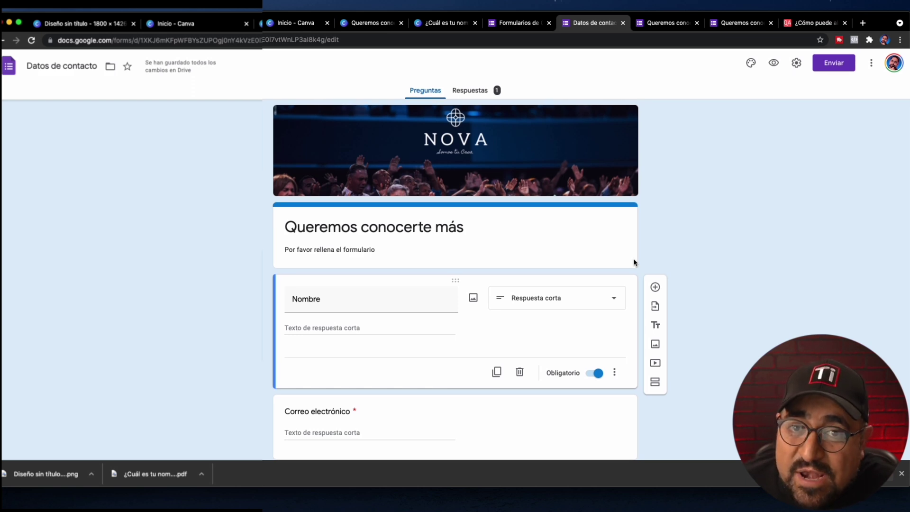
pyautogui.scroll(-3, 624, 274)
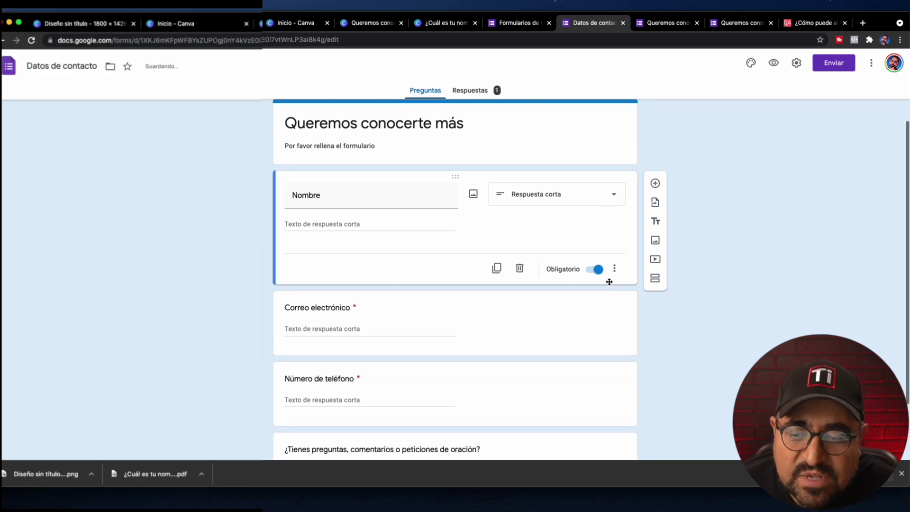
pyautogui.scroll(3, 611, 280)
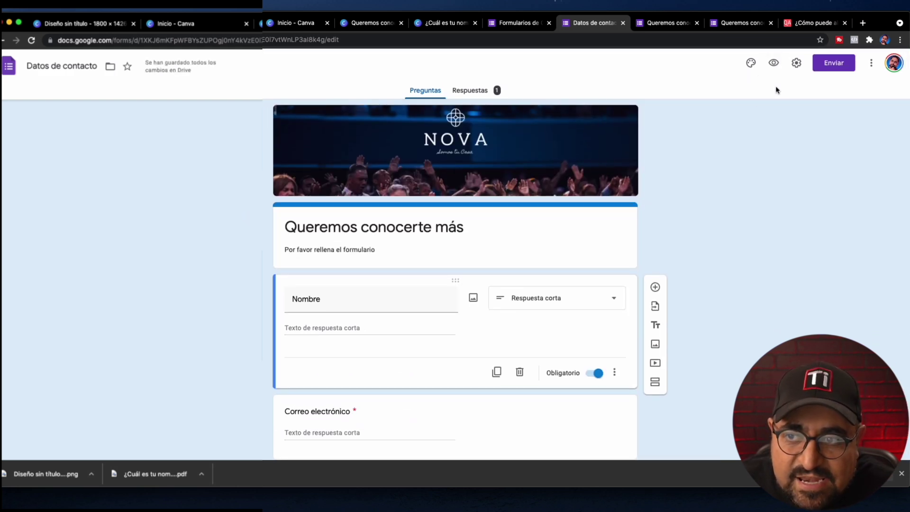
# Turn off "Limitar a 1 respuesta" in the form's general settings and save them
pyautogui.click(796, 69)
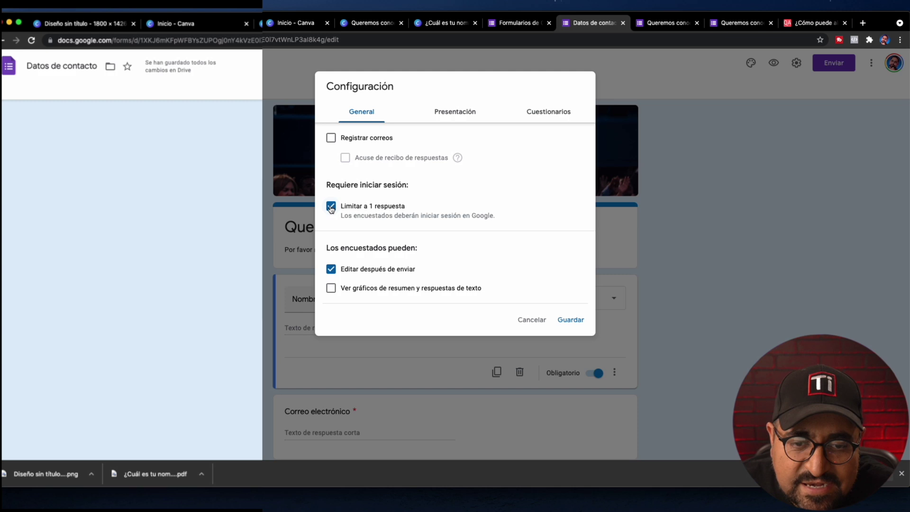
pyautogui.moveTo(332, 185); pyautogui.dragTo(414, 186)
pyautogui.moveTo(344, 217); pyautogui.dragTo(492, 222)
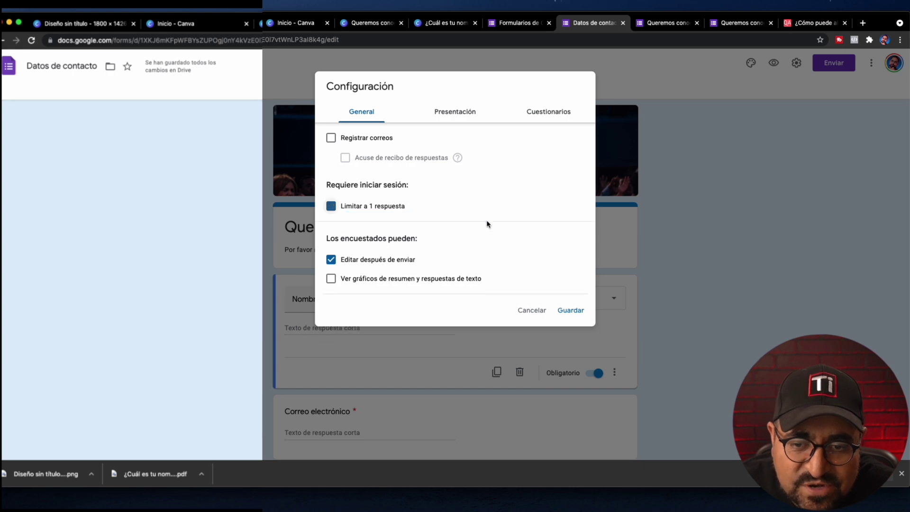
pyautogui.click(570, 311)
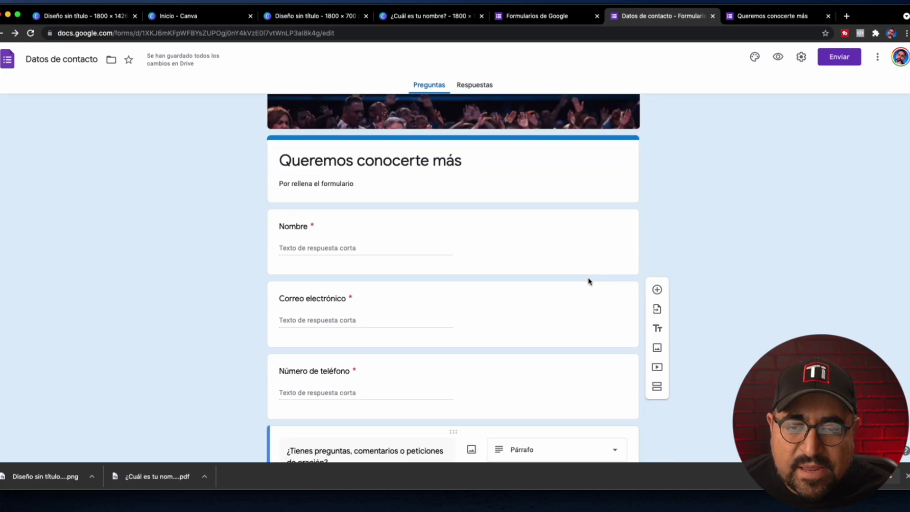
# Generate a shortened sharing link for the form and copy it to the clipboard
pyautogui.scroll(3, 589, 280)
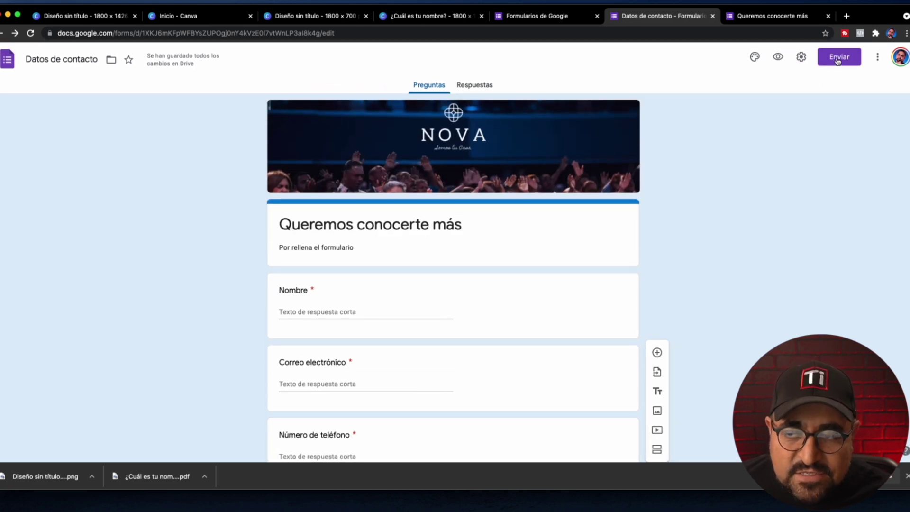
pyautogui.click(837, 58)
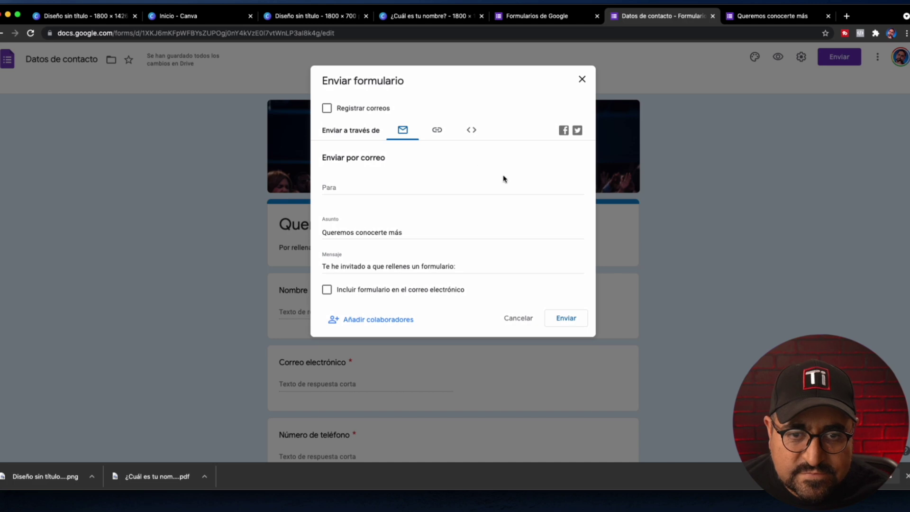
pyautogui.click(342, 188)
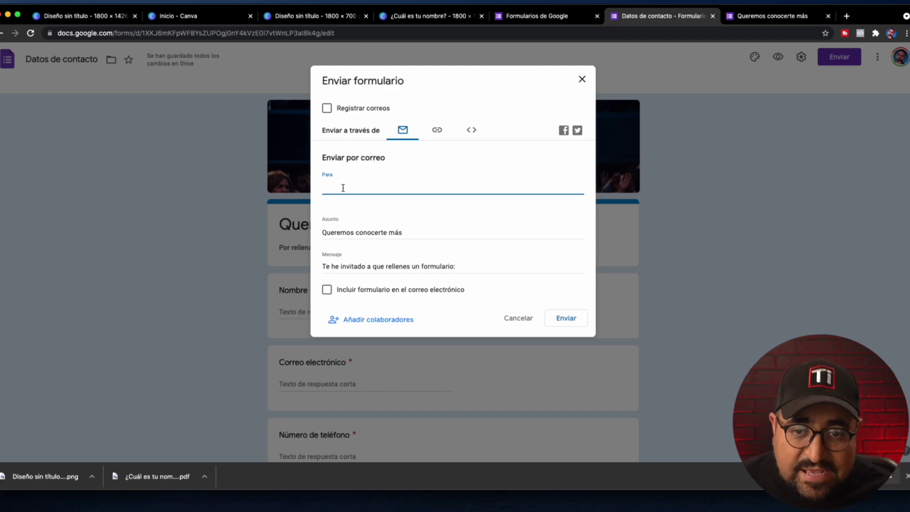
pyautogui.click(438, 133)
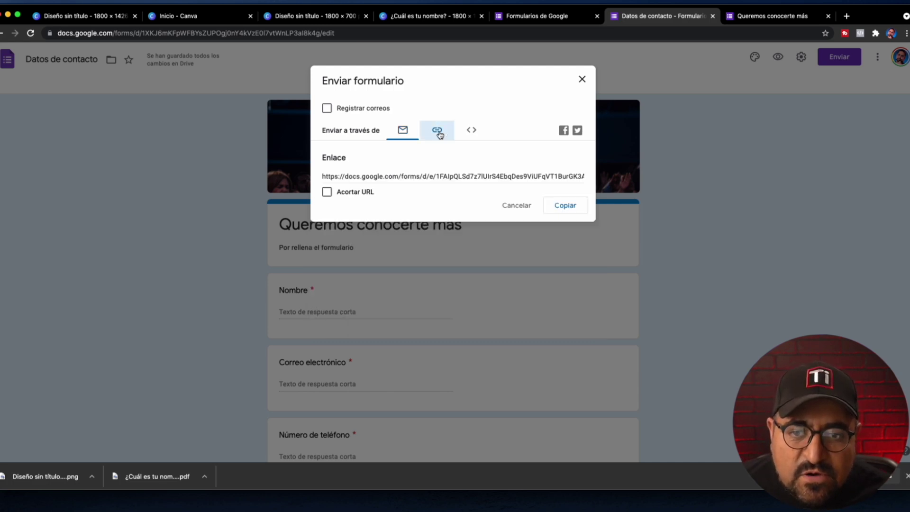
pyautogui.click(368, 177)
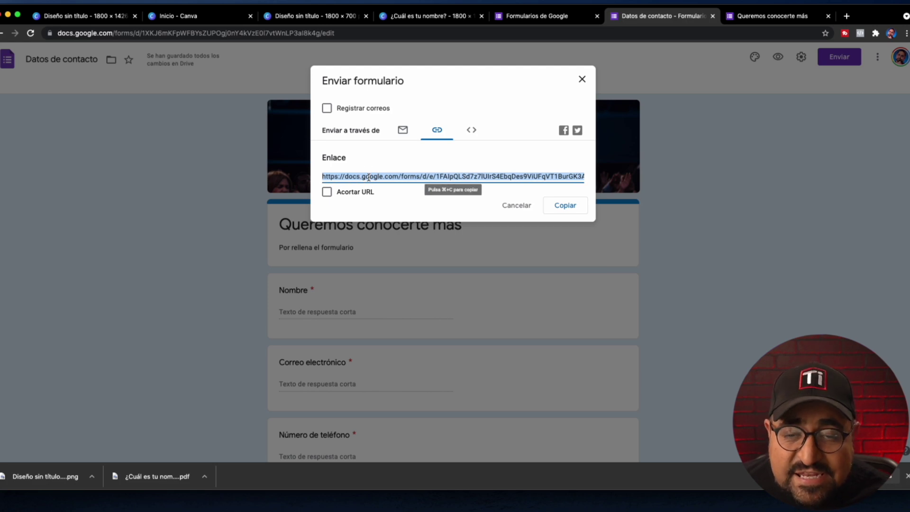
pyautogui.click(326, 191)
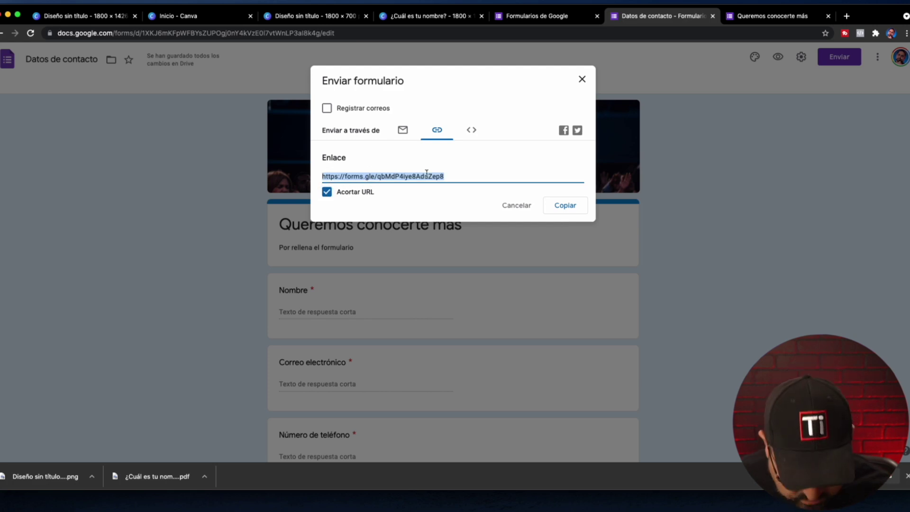
pyautogui.click(564, 205)
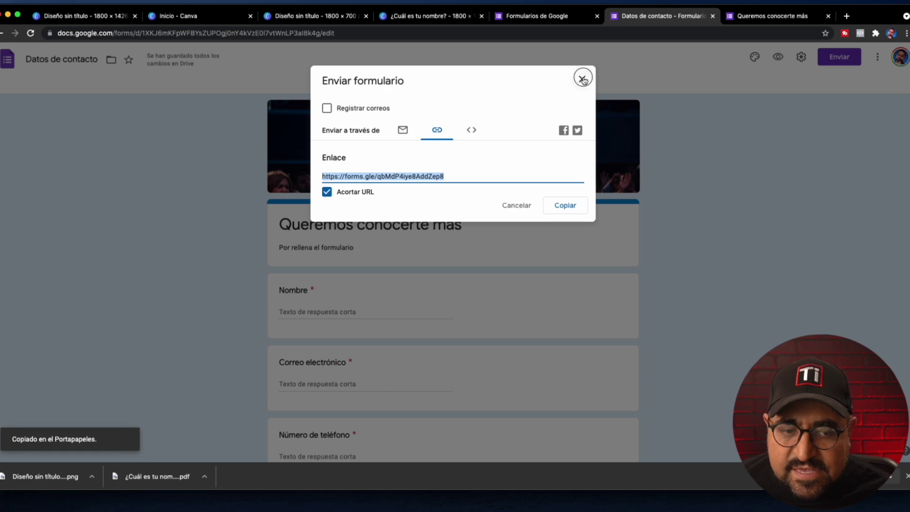
pyautogui.click(582, 79)
# Open the shortened form link in a new browser tab and check the respondent's view of the form
pyautogui.click(846, 16)
pyautogui.write('https://forms.gle/qbMdP4iye8AddZep8')
pyautogui.press('Return')
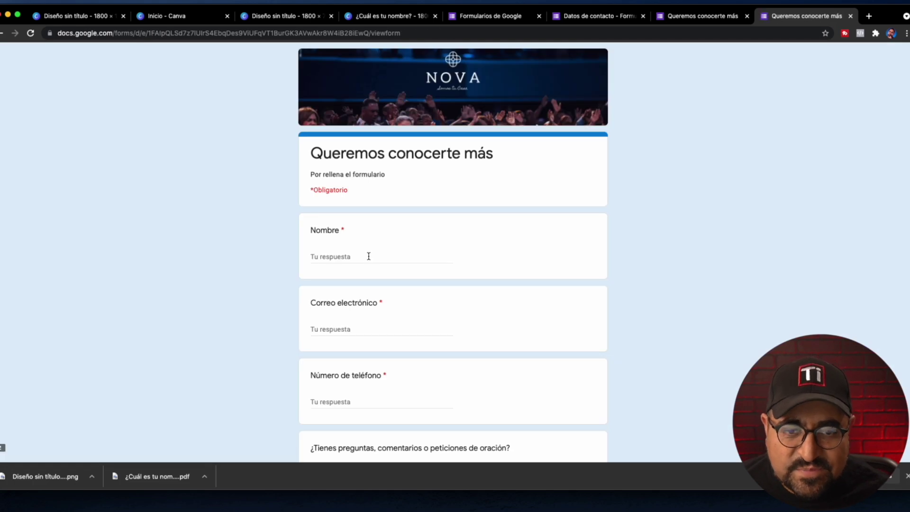
pyautogui.scroll(-3, 367, 258)
pyautogui.scroll(3, 363, 260)
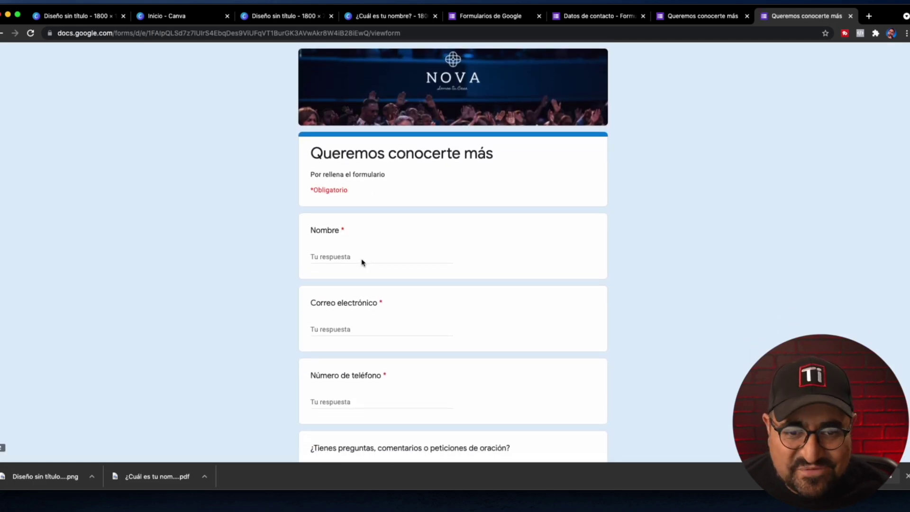
pyautogui.scroll(-1, 368, 191)
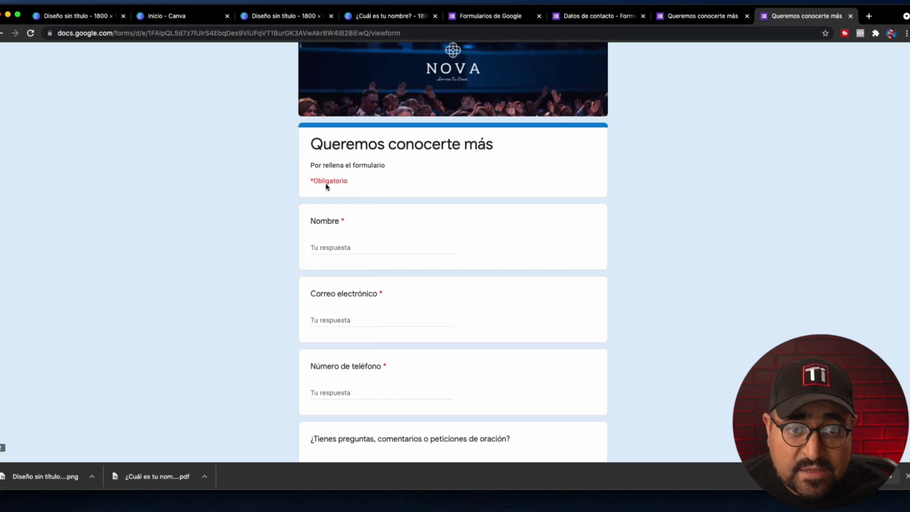
# Correct the form's description in the editor to "Por favor rellena el formulario"
pyautogui.click(695, 17)
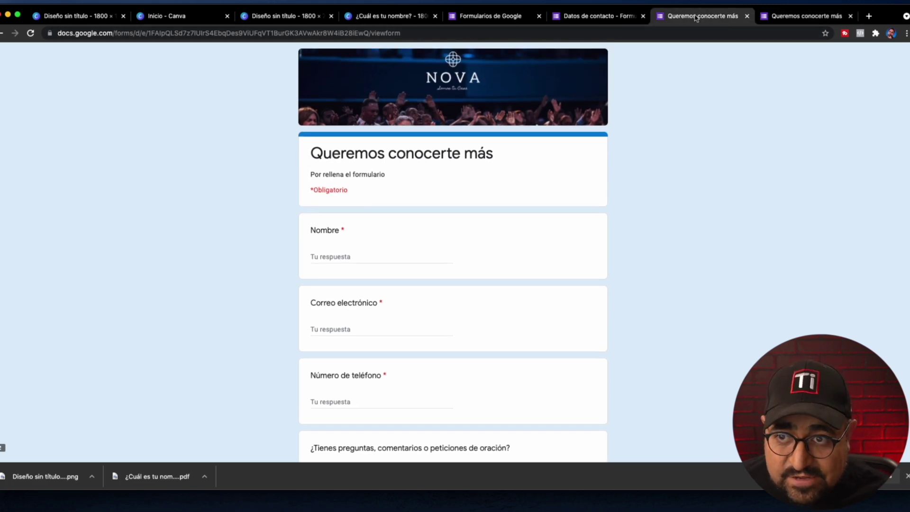
pyautogui.click(597, 16)
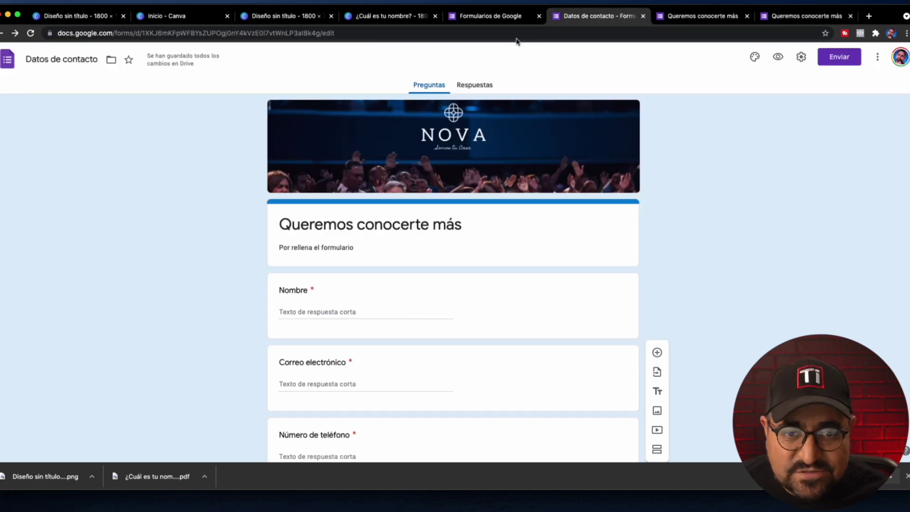
pyautogui.tripleClick(291, 247)
pyautogui.click(292, 248)
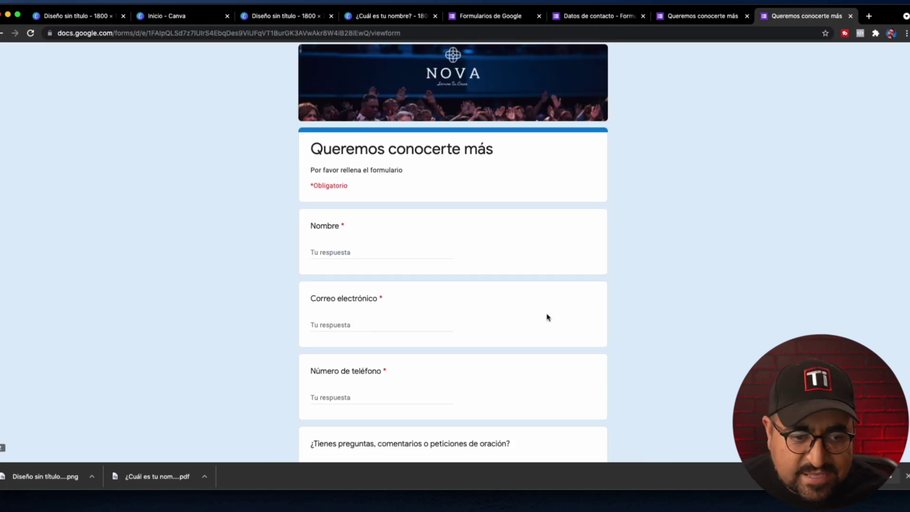
# Submit a test response with a name, e-mail, phone number and the comment "Si gracias, cuanto es 1 +1?"
pyautogui.scroll(-2, 546, 314)
pyautogui.scroll(2, 546, 314)
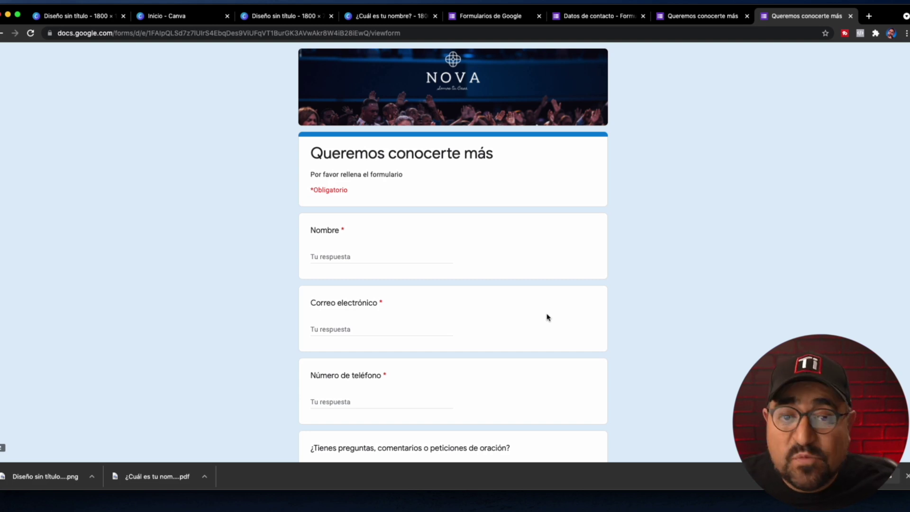
pyautogui.scroll(-3, 540, 319)
pyautogui.scroll(3, 540, 321)
pyautogui.click(351, 255)
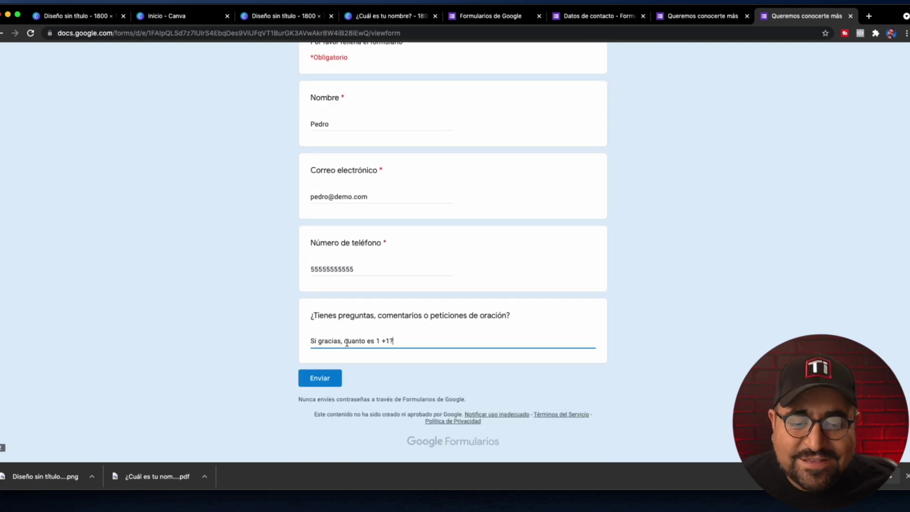
pyautogui.click(322, 378)
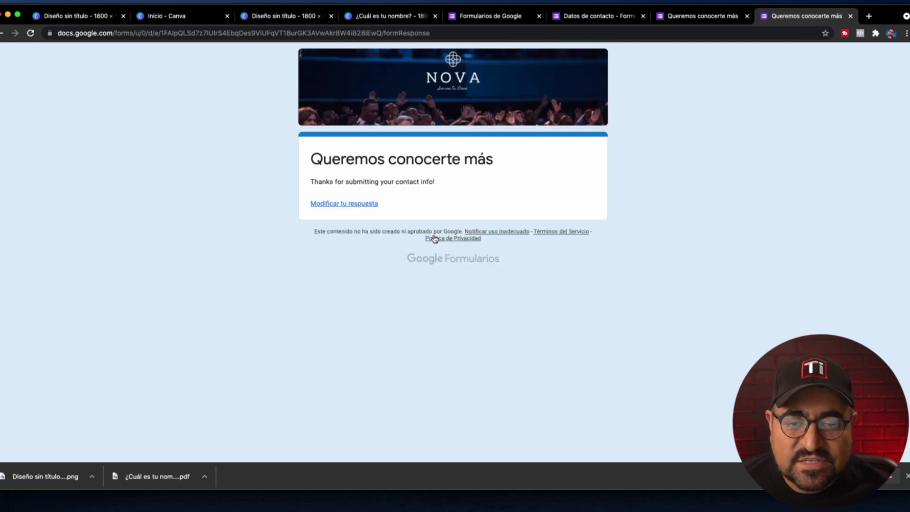
# Return to the form editor and examine the submitted answers in the response summary
pyautogui.click(589, 19)
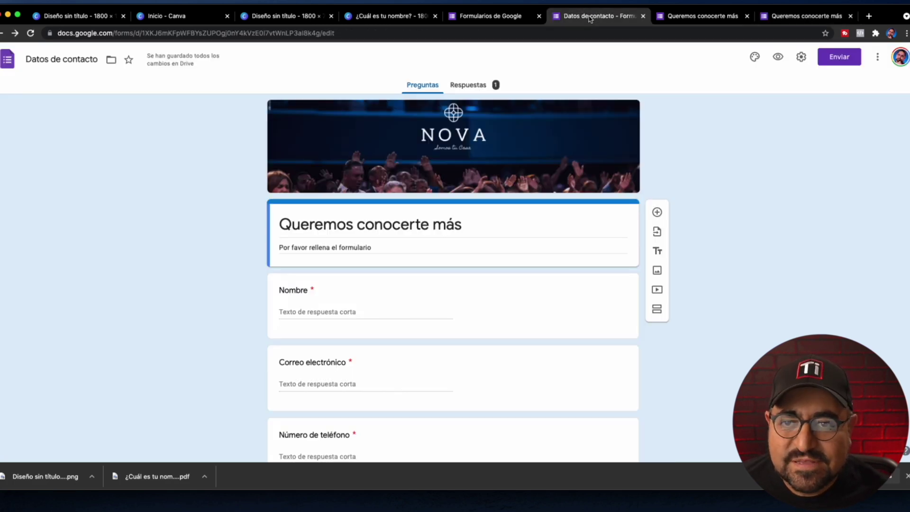
pyautogui.click(482, 87)
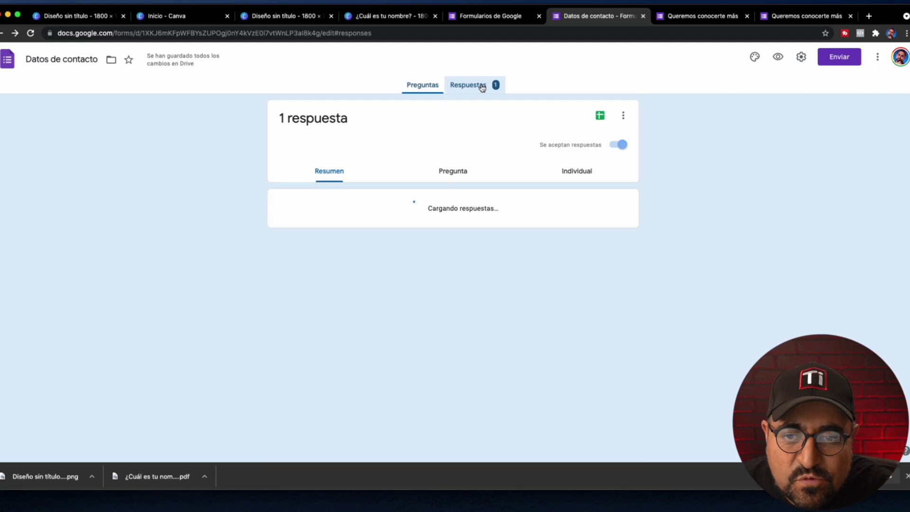
pyautogui.scroll(-3, 358, 193)
pyautogui.scroll(3, 352, 276)
pyautogui.scroll(-3, 351, 274)
pyautogui.scroll(3, 352, 275)
pyautogui.scroll(-2, 331, 153)
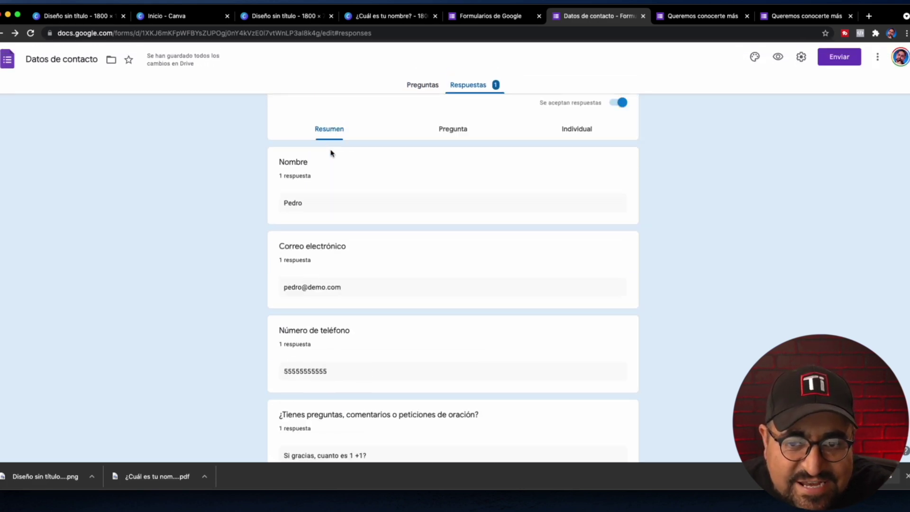
pyautogui.scroll(2, 335, 156)
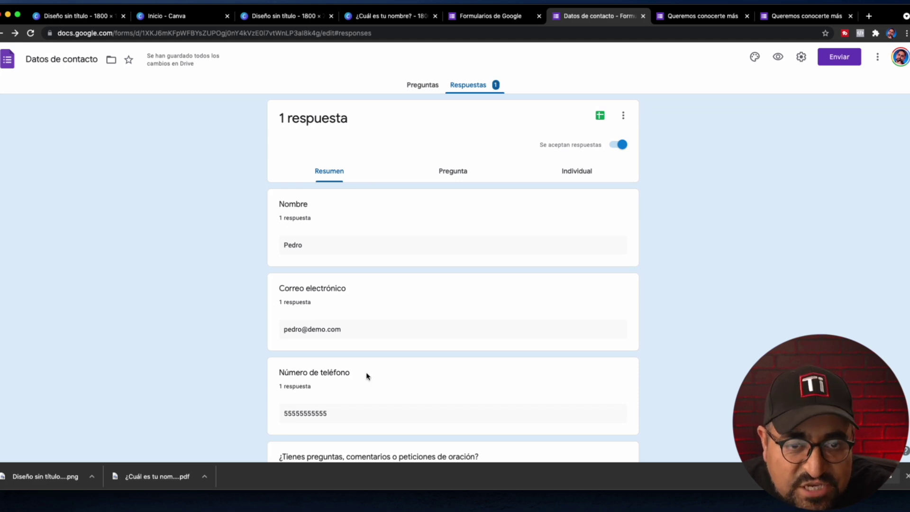
pyautogui.scroll(2, 390, 308)
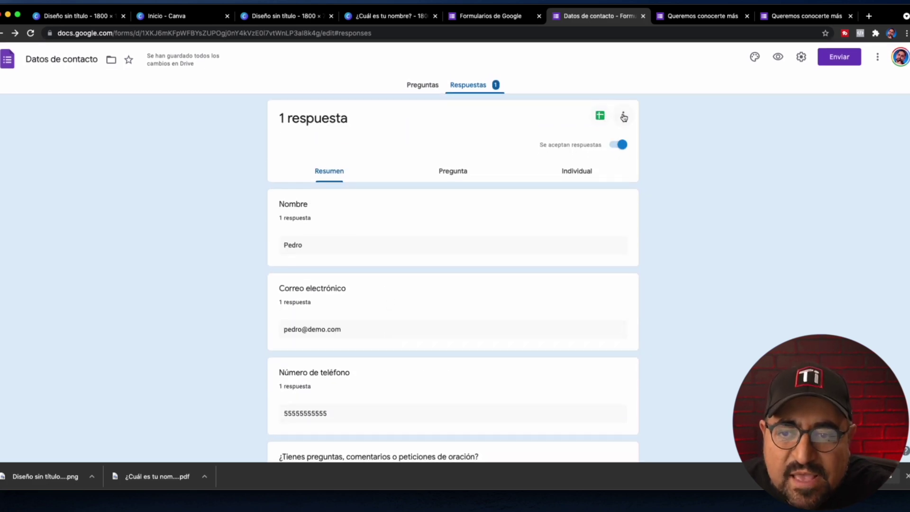
# Examine the extra options for managing responses, such as e-mail notifications and CSV download
pyautogui.click(622, 117)
pyautogui.click(672, 126)
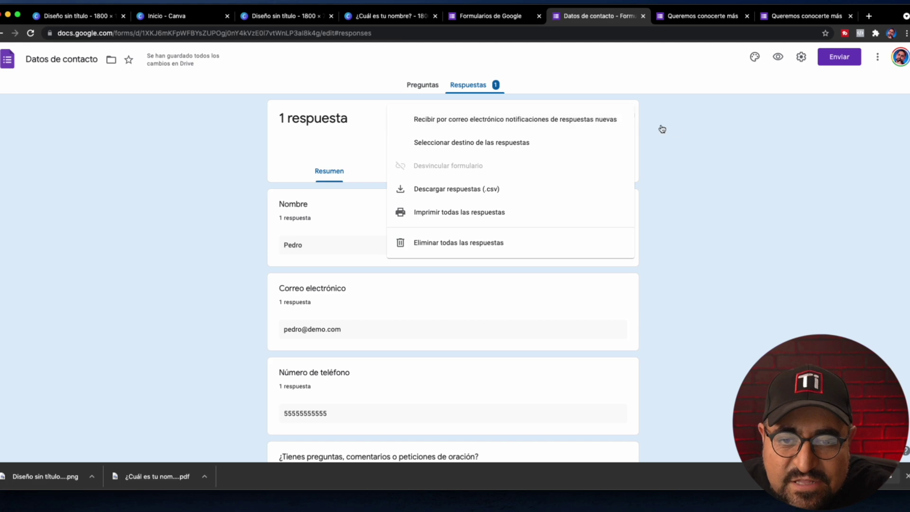
pyautogui.click(625, 117)
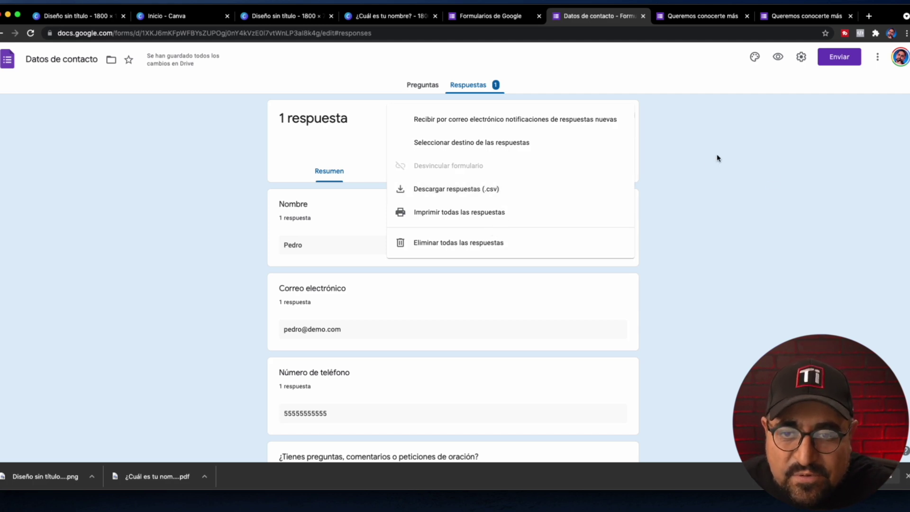
pyautogui.click(706, 166)
# Create a new spreadsheet linked to the form for collecting its responses
pyautogui.click(598, 115)
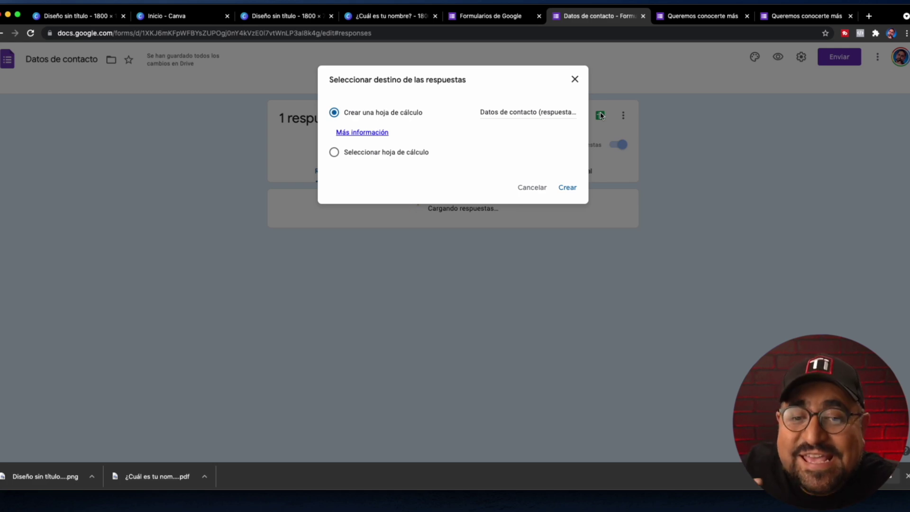
pyautogui.click(573, 191)
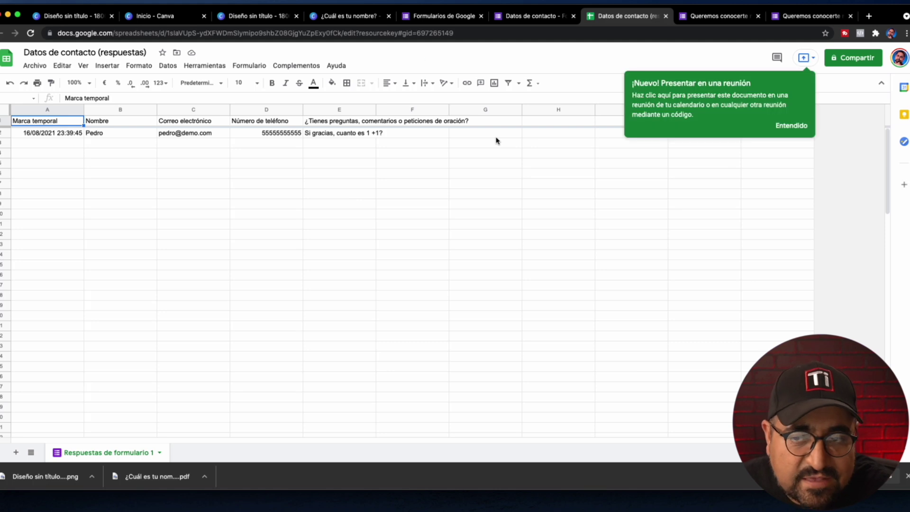
pyautogui.click(685, 195)
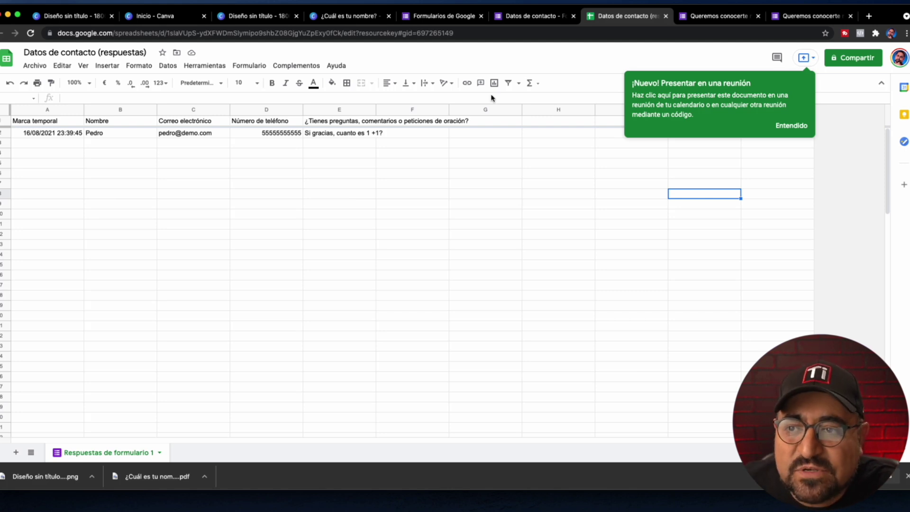
# Switch to Canva and create a new blank Vídeo design of 1920 × 1080 px
pyautogui.click(526, 17)
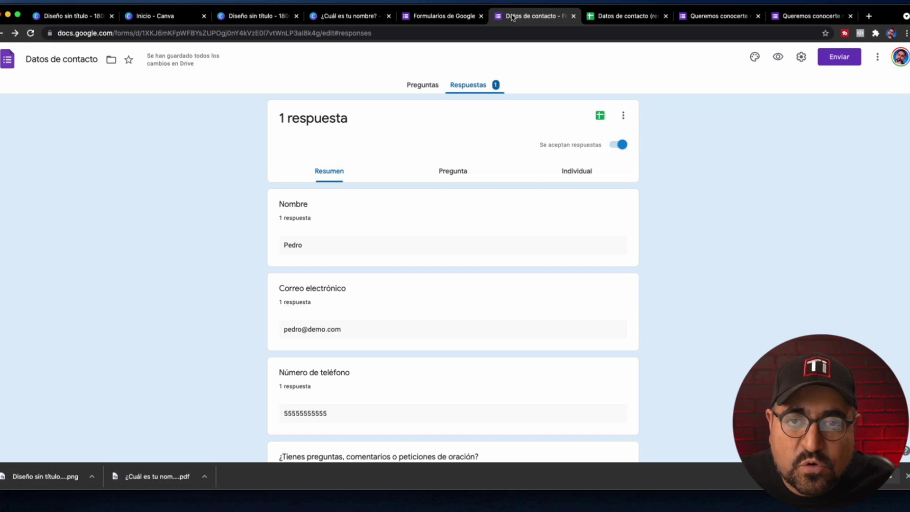
pyautogui.click(258, 15)
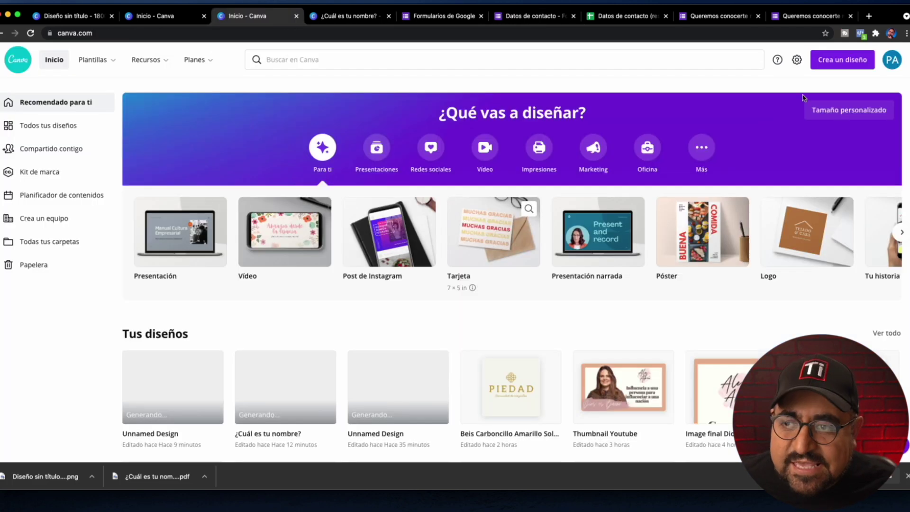
pyautogui.click(830, 61)
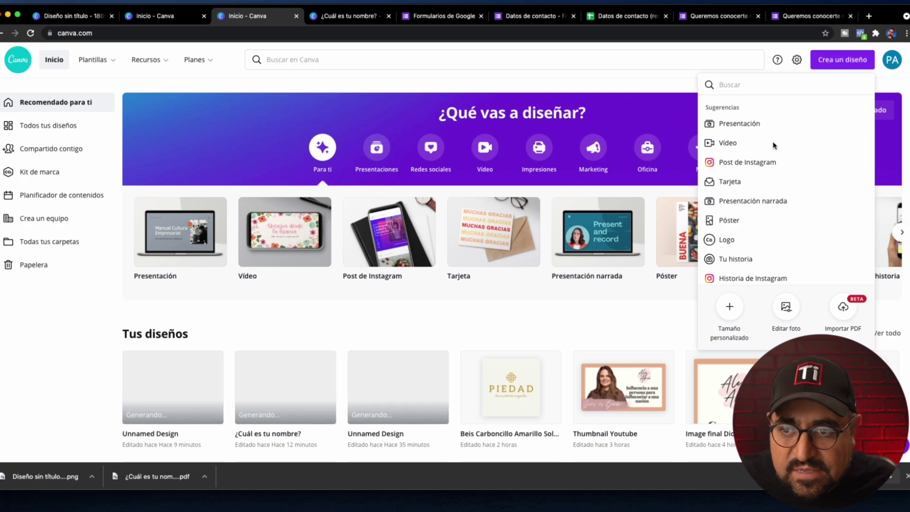
pyautogui.click(730, 142)
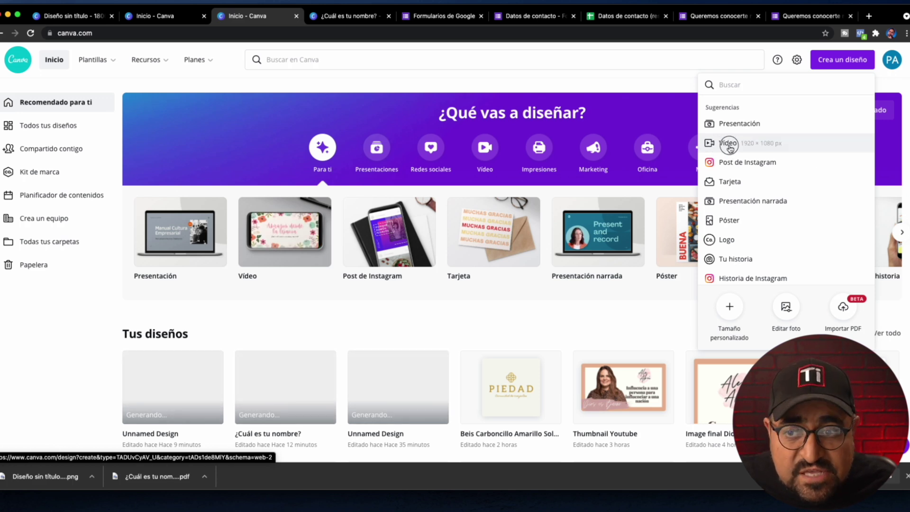
pyautogui.click(729, 146)
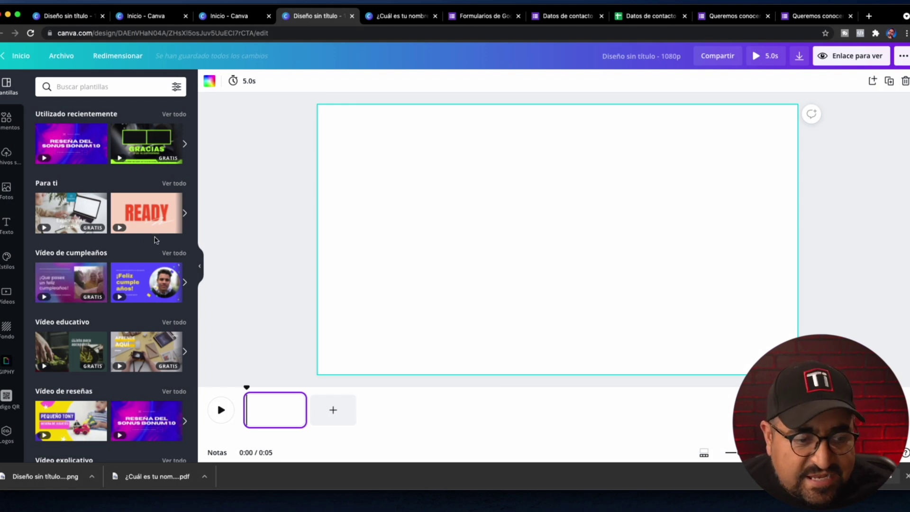
# Open the QR code generator, return to the home page and reopen the new video design from the recent designs
pyautogui.click(6, 397)
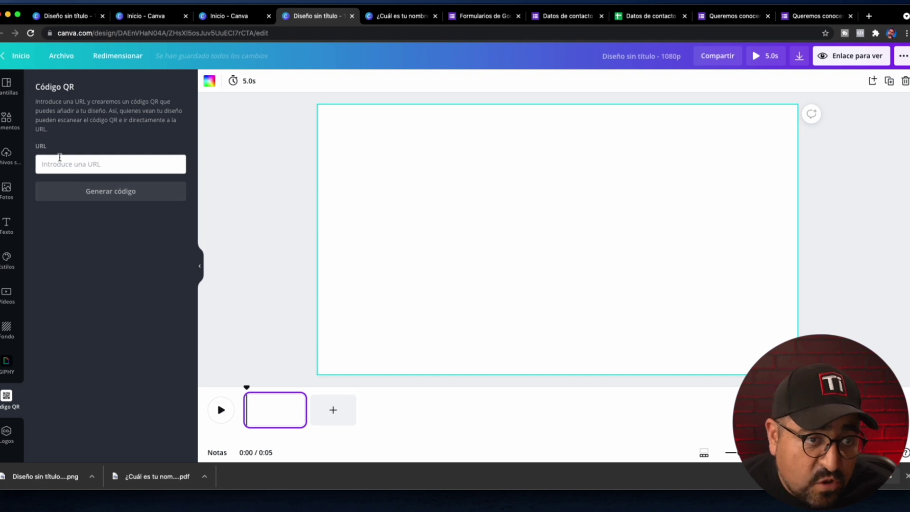
pyautogui.click(17, 61)
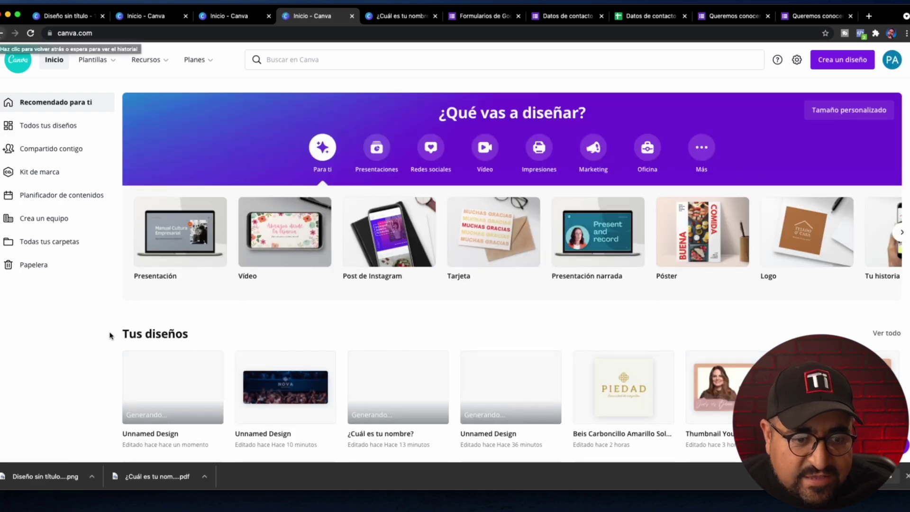
pyautogui.click(154, 362)
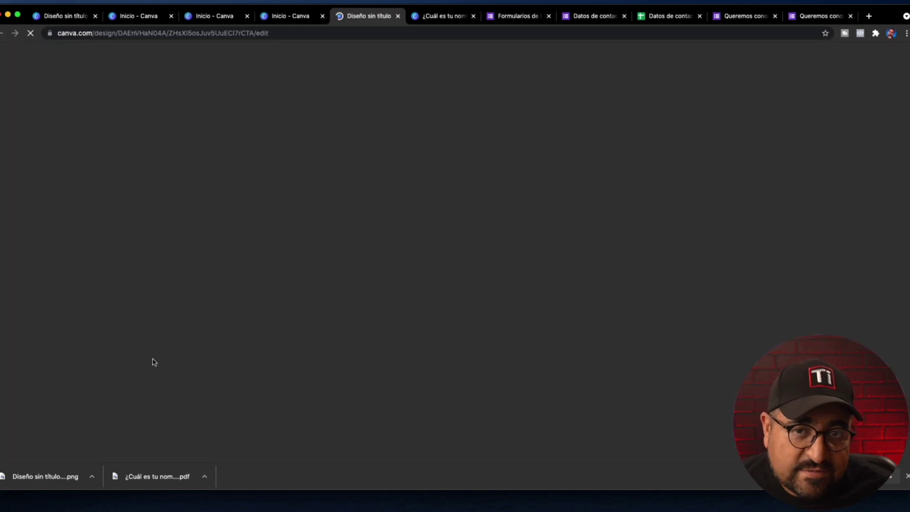